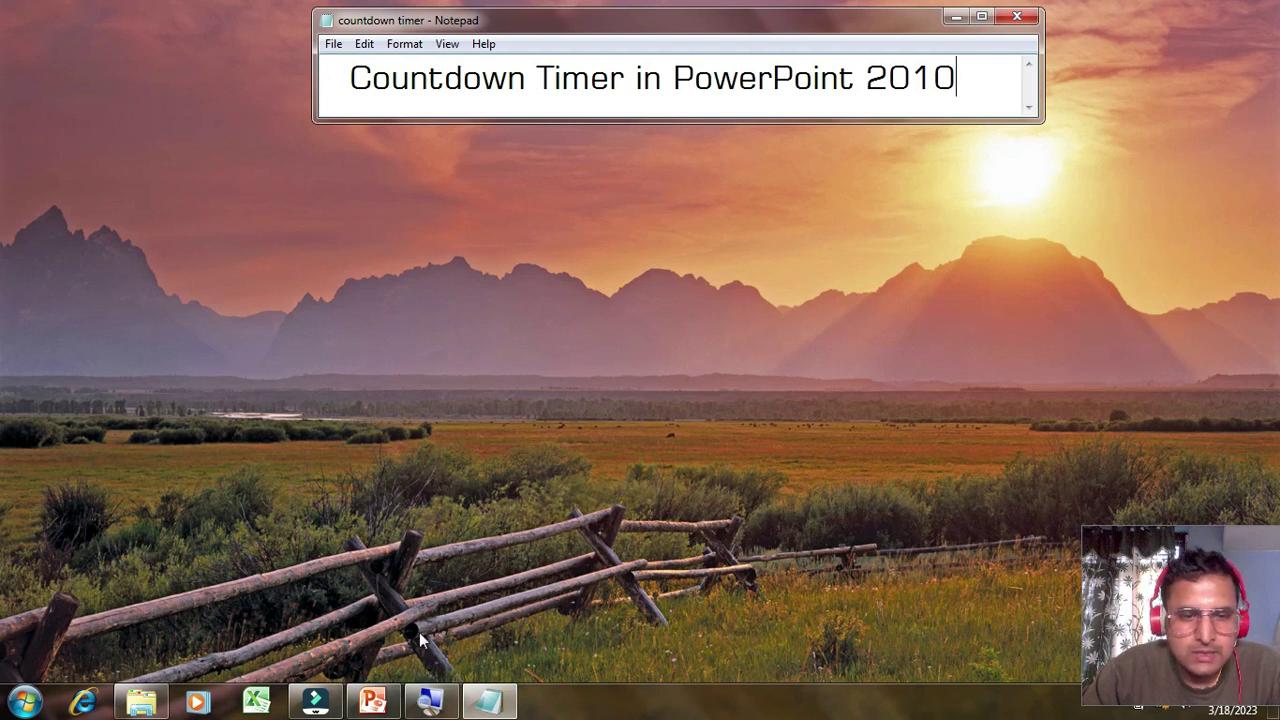
- Switch from the Notepad notes to the countdown presentation in PowerPoint
{"action": "left_click", "coordinate": [385, 706]}
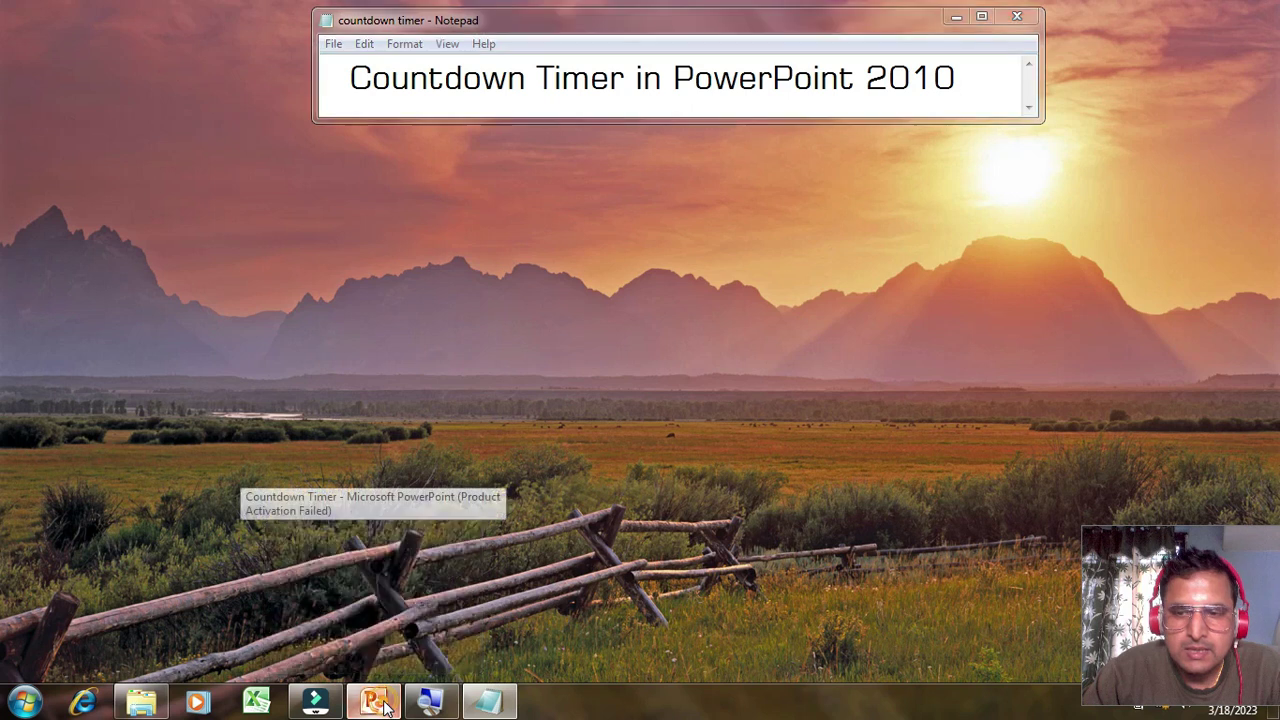
- Bring the Countdown Timer presentation on screen and preview its ring and number animation
{"action": "left_click", "coordinate": [385, 706]}
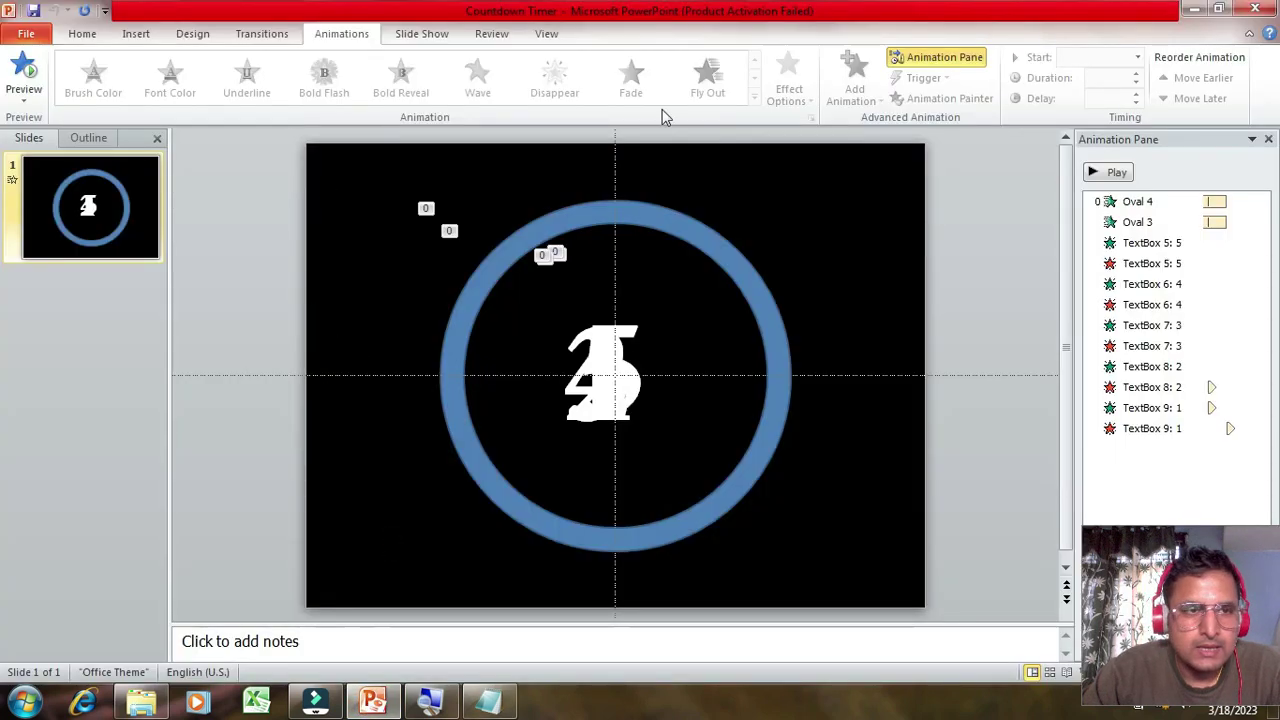
{"action": "left_click", "coordinate": [1117, 173]}
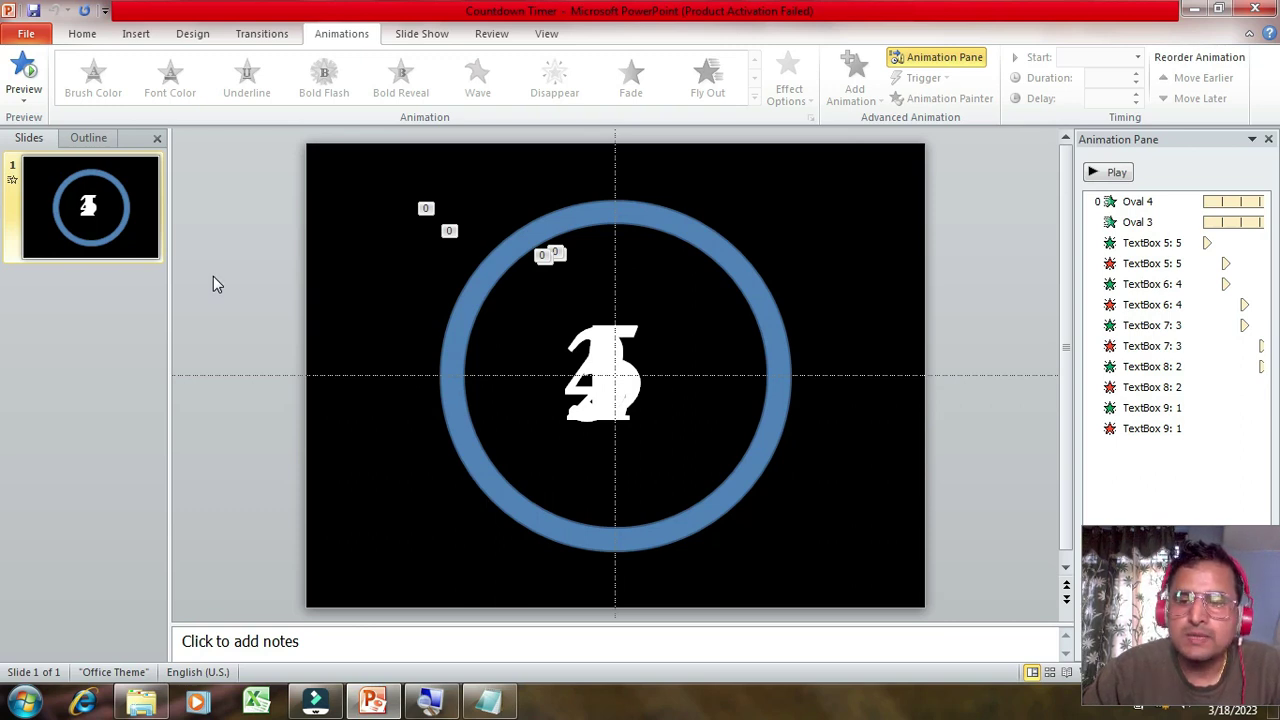
{"action": "left_click", "coordinate": [27, 34]}
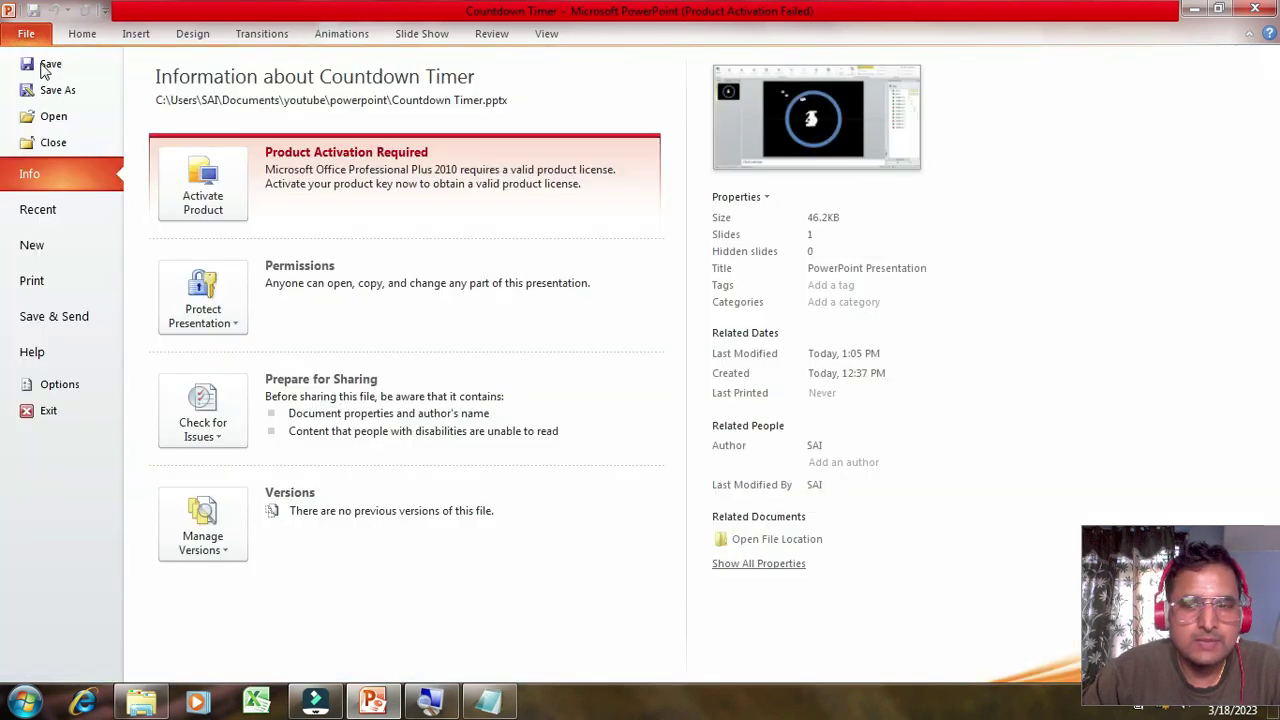
- Create a new blank presentation and turn on the slide's centre guides
{"action": "left_click", "coordinate": [50, 253]}
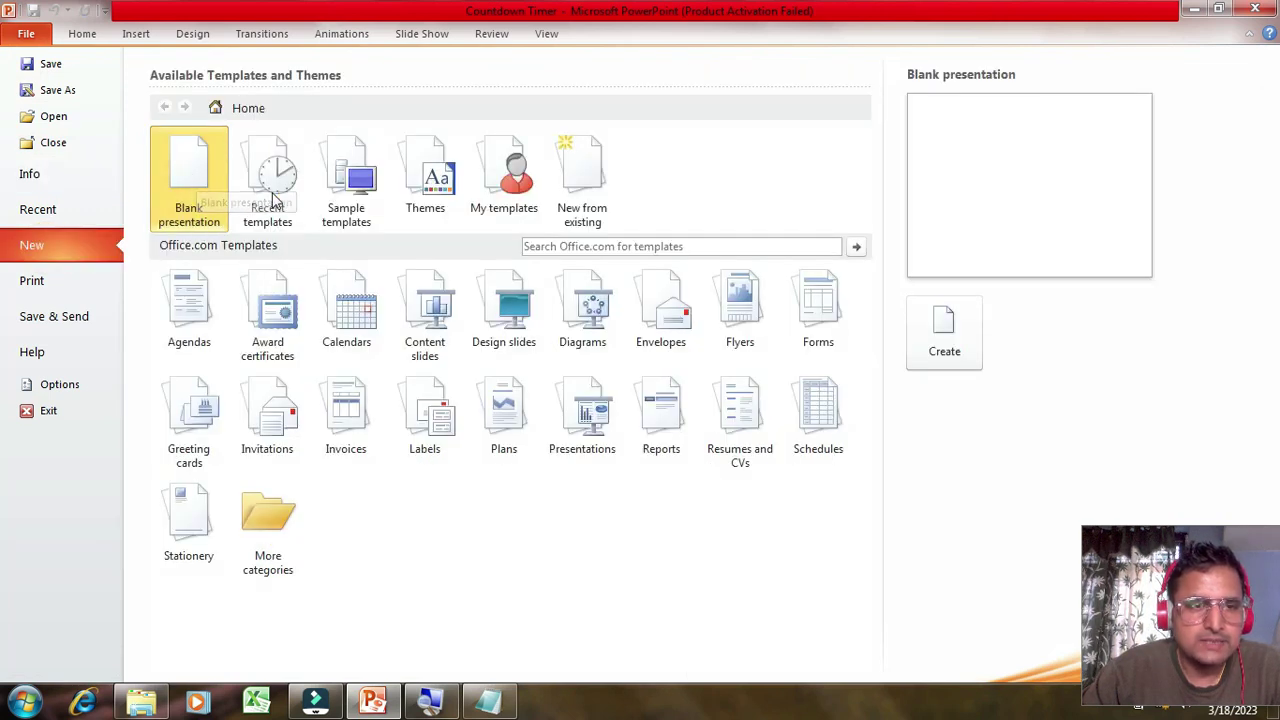
{"action": "left_click", "coordinate": [941, 344]}
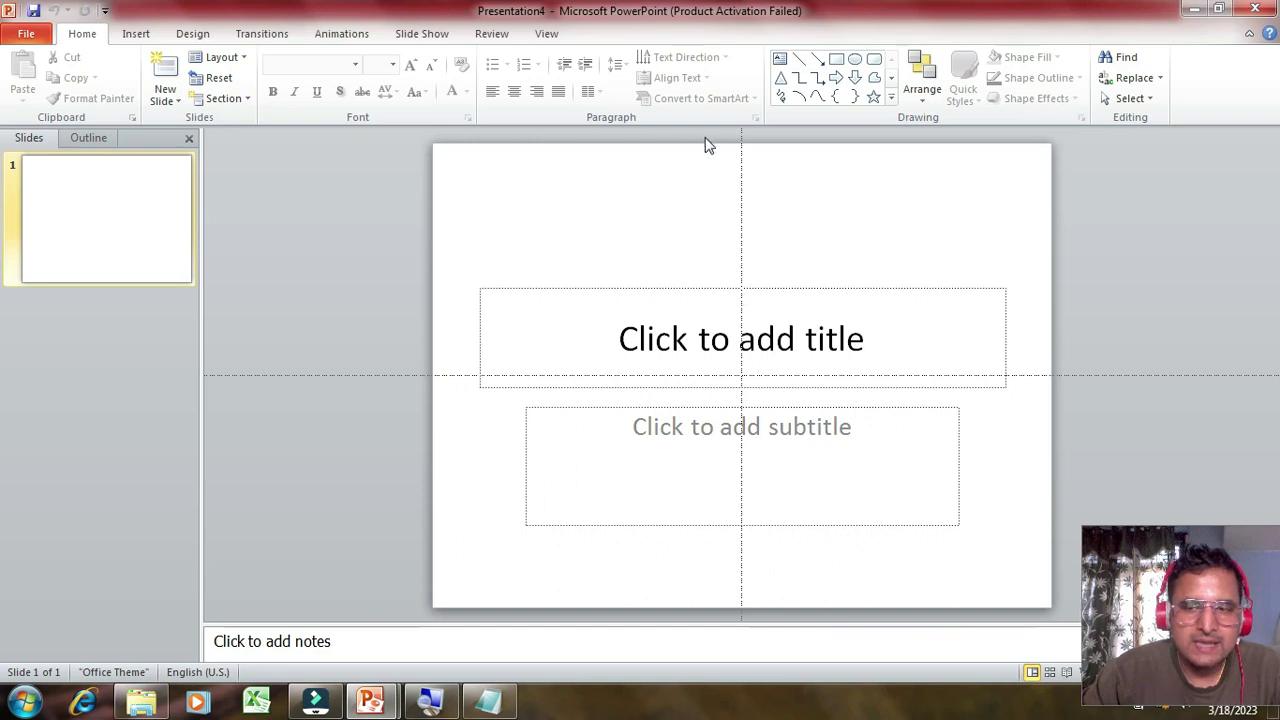
{"action": "left_click", "coordinate": [545, 34]}
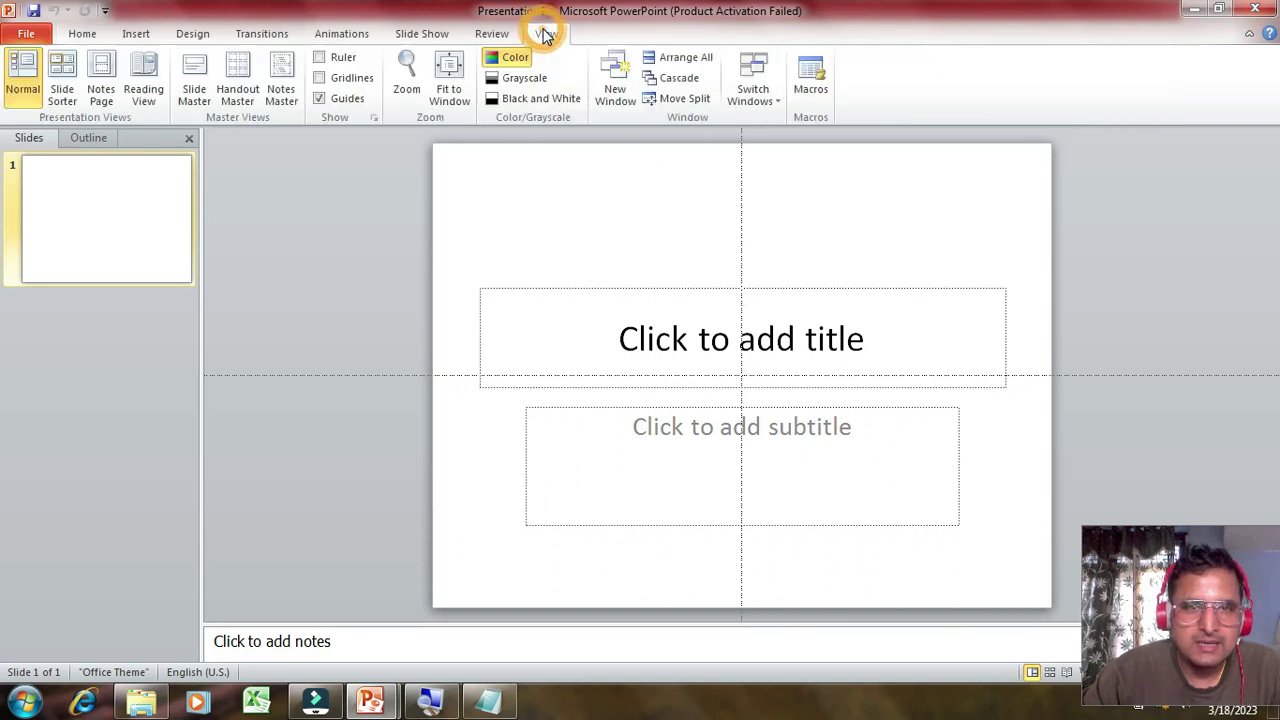
{"action": "left_click", "coordinate": [322, 99]}
{"action": "left_click", "coordinate": [325, 101]}
{"action": "left_click", "coordinate": [325, 101]}
{"action": "left_click", "coordinate": [325, 101]}
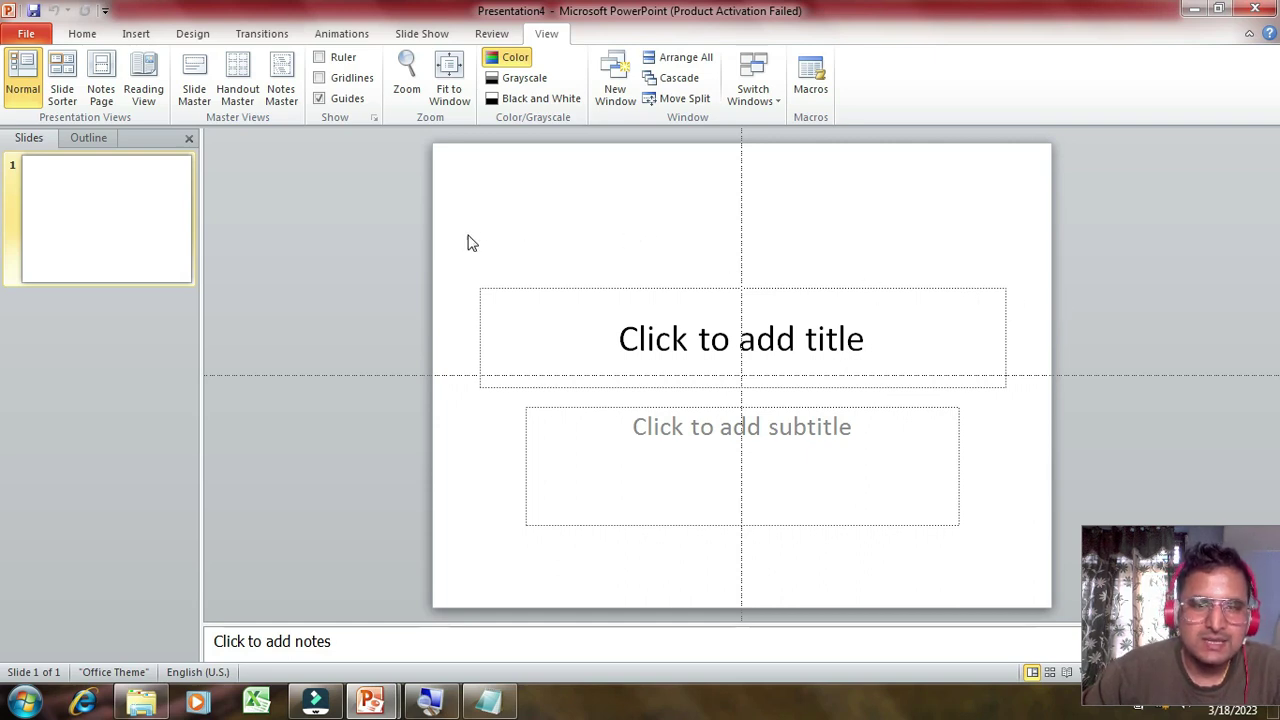
- Delete the title and subtitle placeholders, then draw a large blue oval circle across the guide centre
{"action": "mouse_move", "coordinate": [452, 210]}
{"action": "left_mouse_down"}
{"action": "mouse_move", "coordinate": [917, 538]}
{"action": "mouse_move", "coordinate": [1014, 560]}
{"action": "left_mouse_up"}
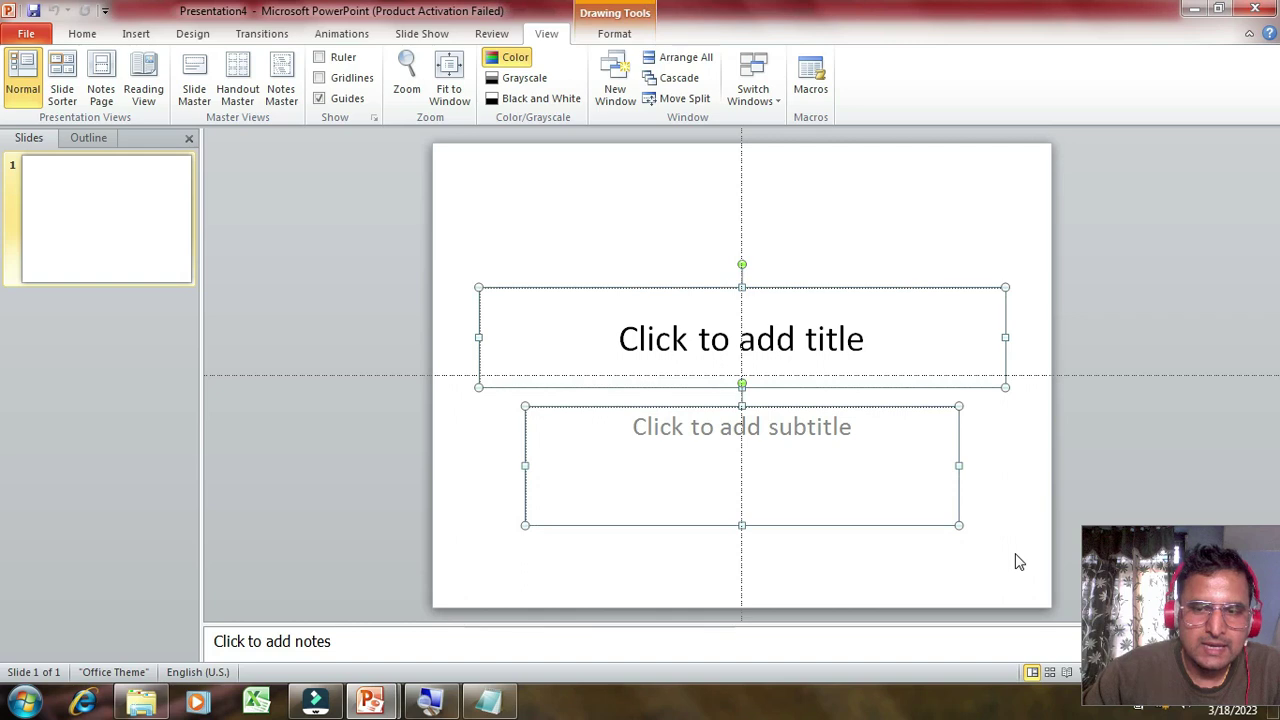
{"action": "key", "text": "Delete"}
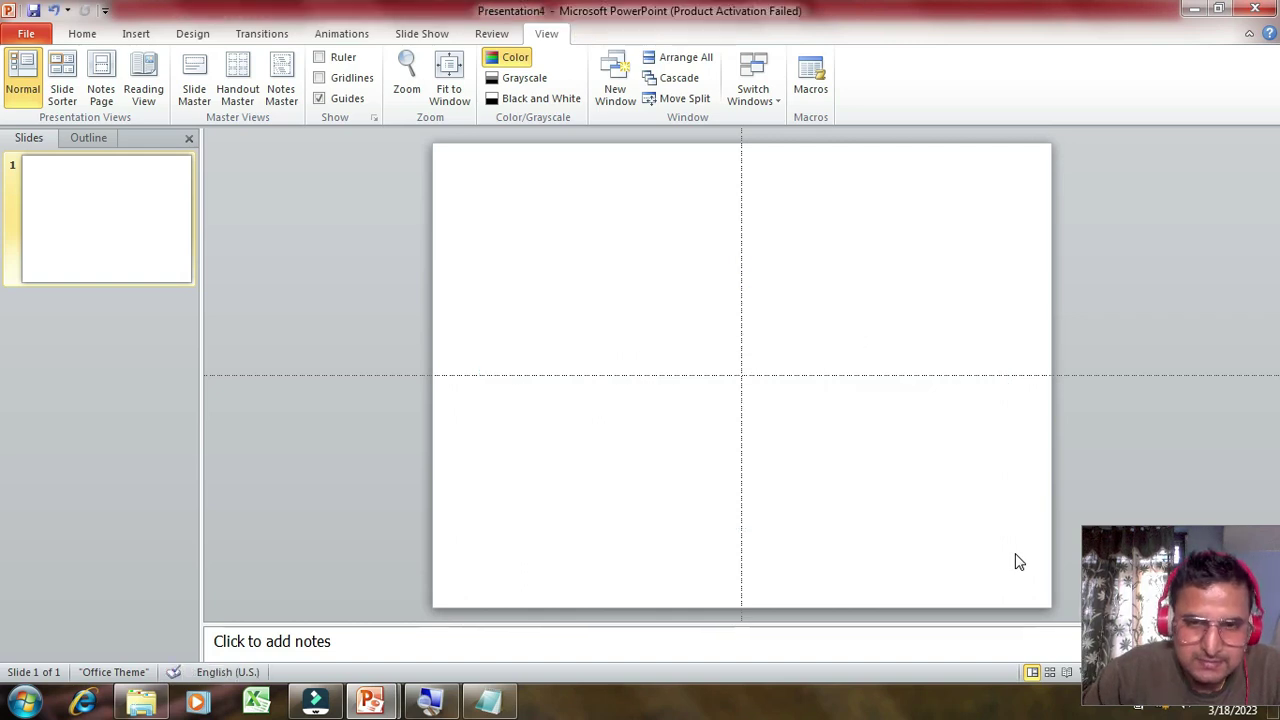
{"action": "left_click", "coordinate": [138, 33]}
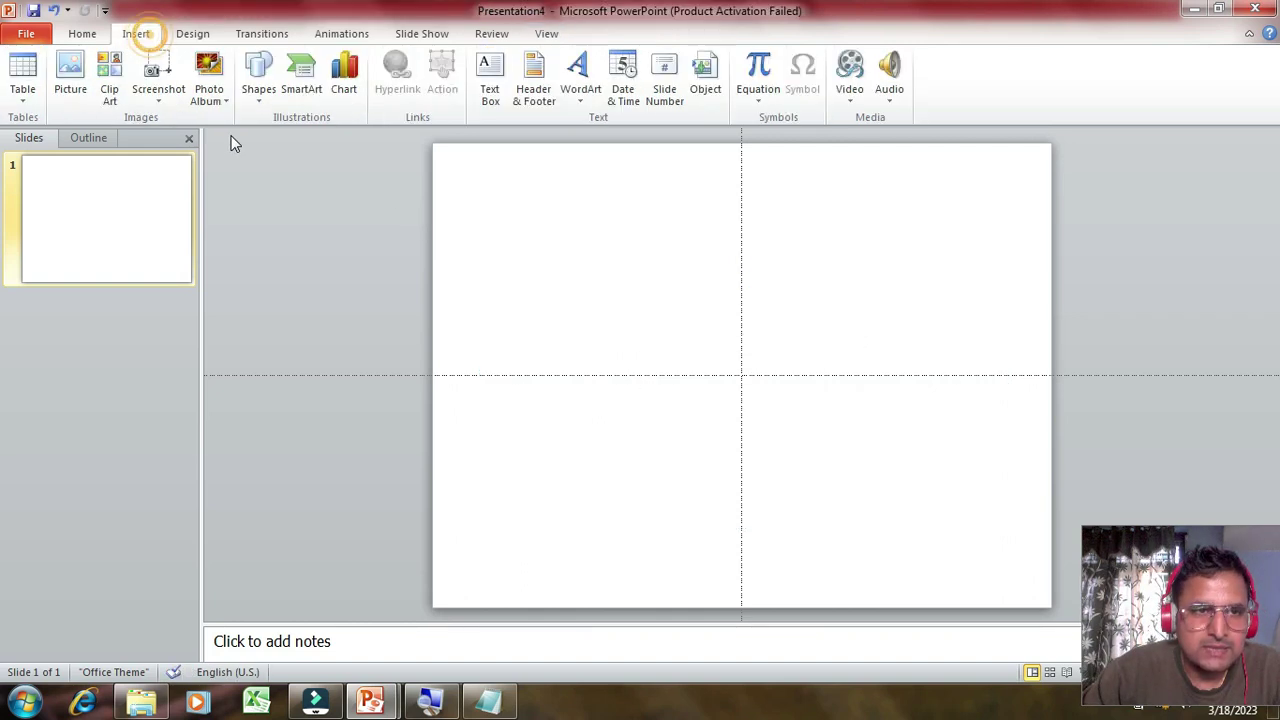
{"action": "left_click", "coordinate": [257, 88]}
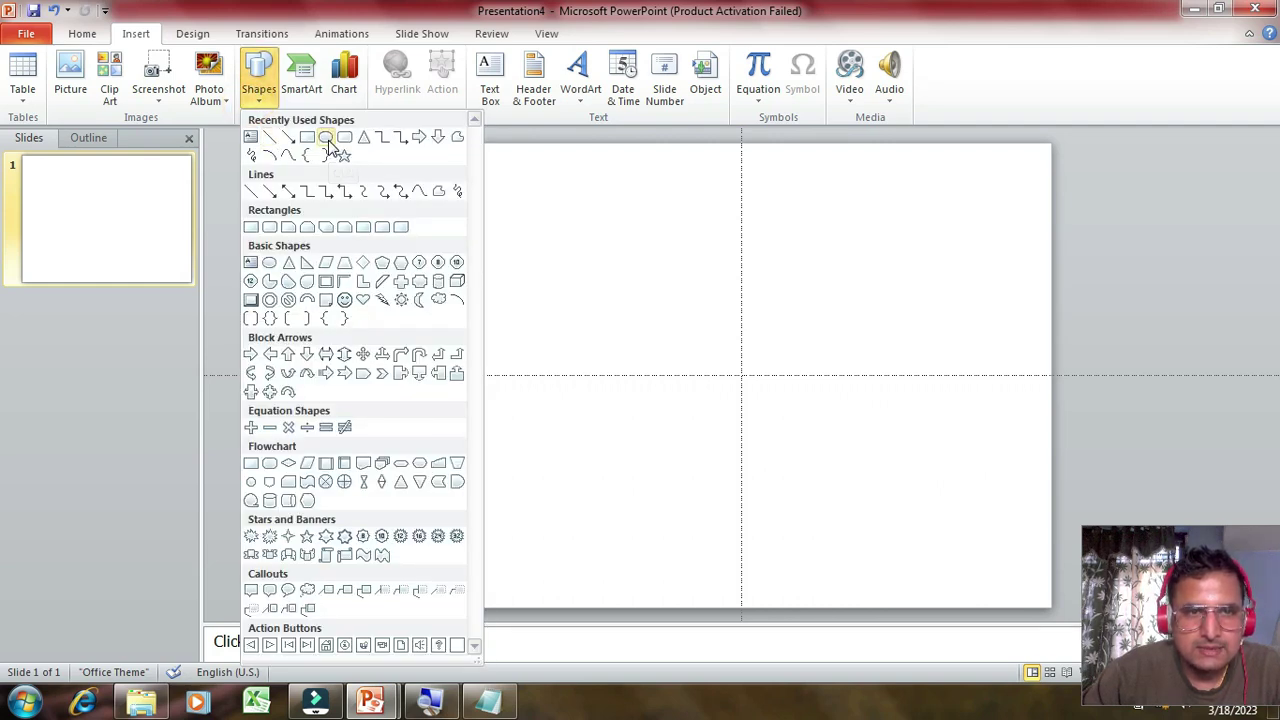
{"action": "left_click", "coordinate": [326, 138]}
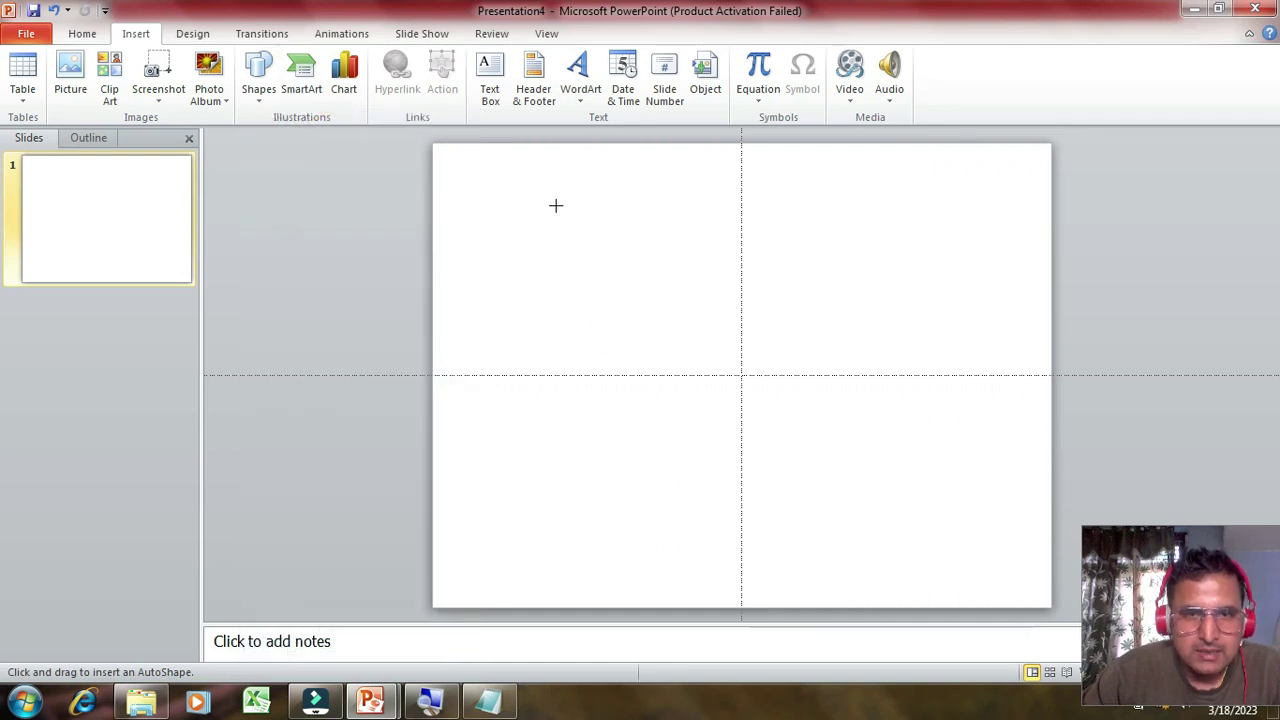
{"action": "left_click_drag", "start_coordinate": [556, 205], "coordinate": [936, 497]}
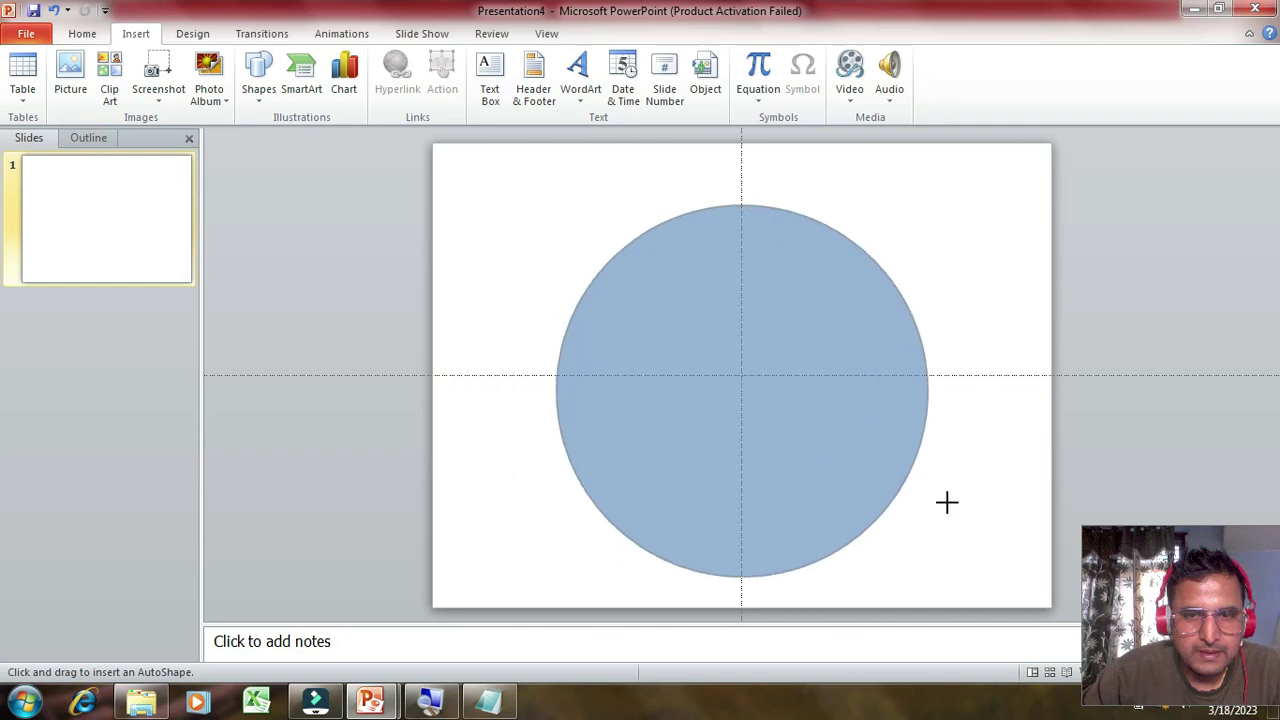
{"action": "left_click_drag", "start_coordinate": [936, 497], "coordinate": [937, 497]}
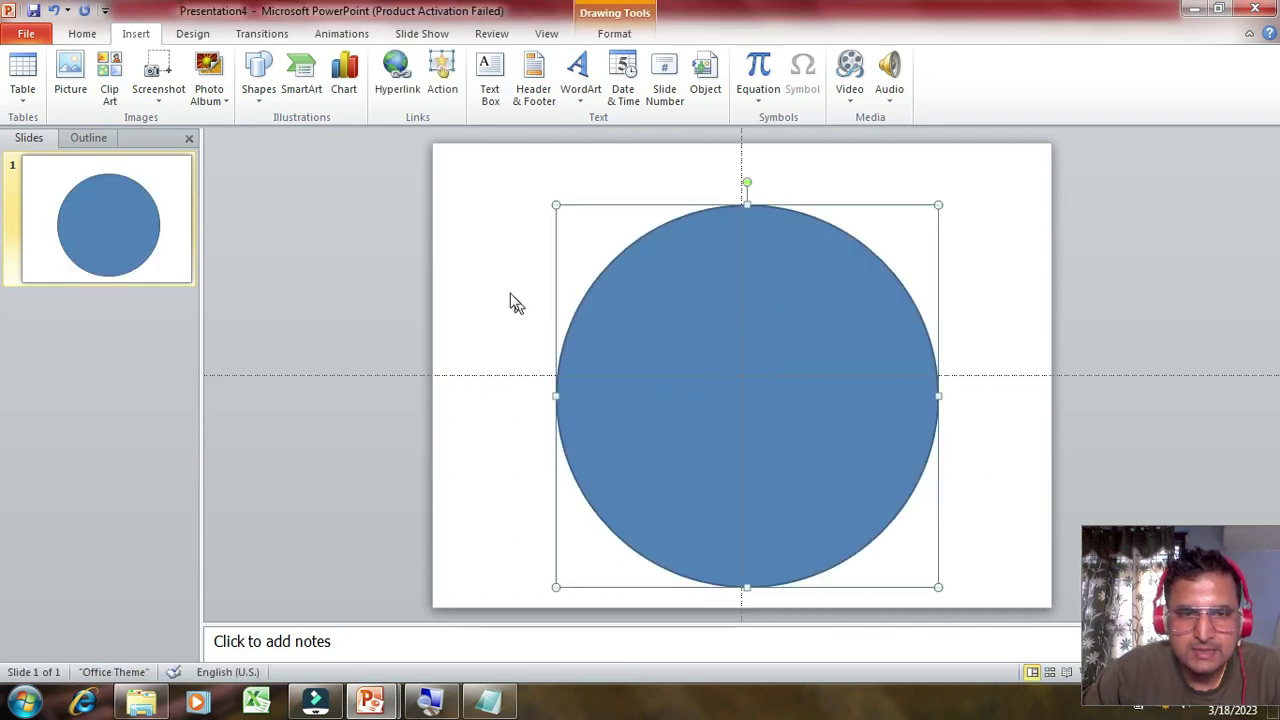
{"action": "left_click", "coordinate": [487, 523]}
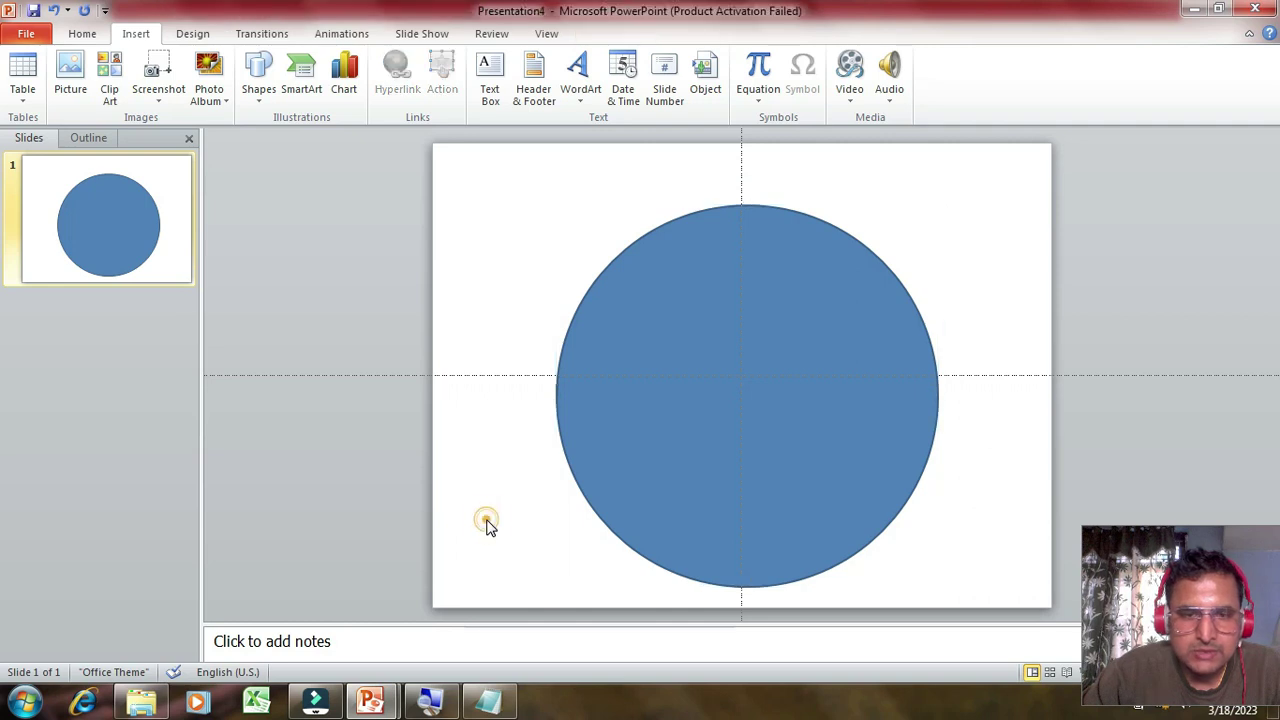
- Give the slide background a solid black fill applied to all slides
{"action": "right_click", "coordinate": [487, 523]}
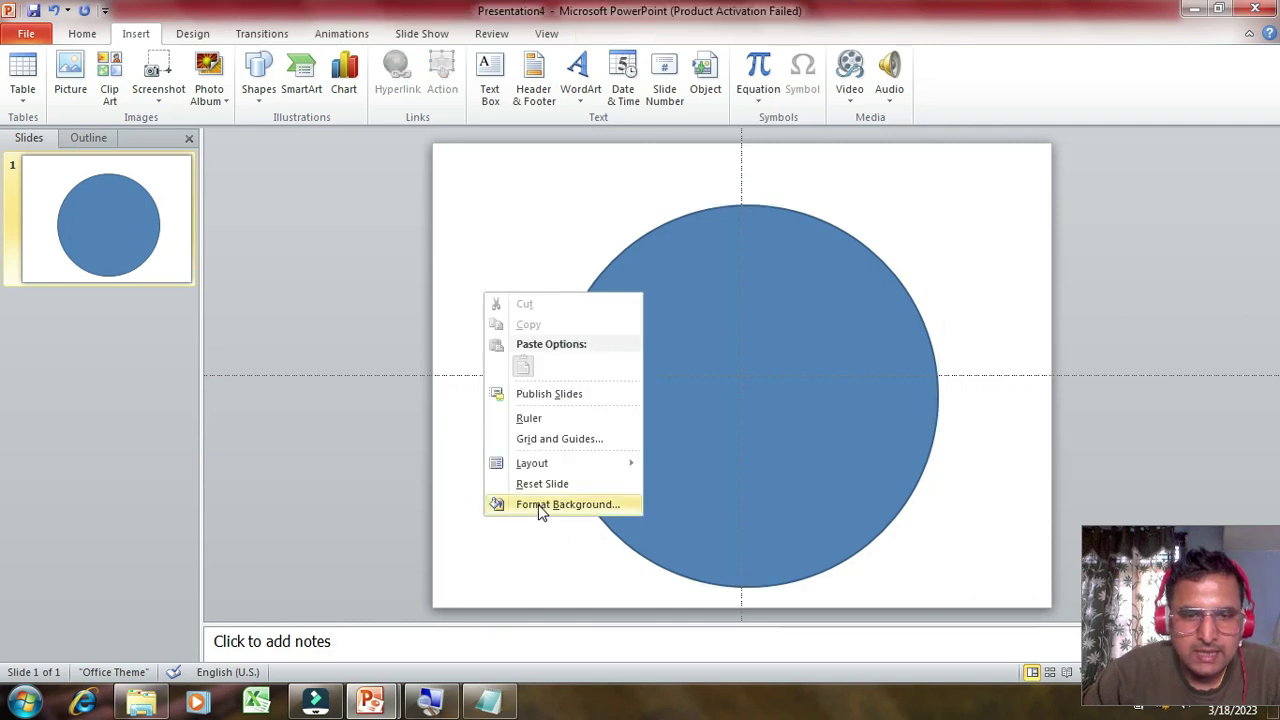
{"action": "left_click", "coordinate": [540, 506]}
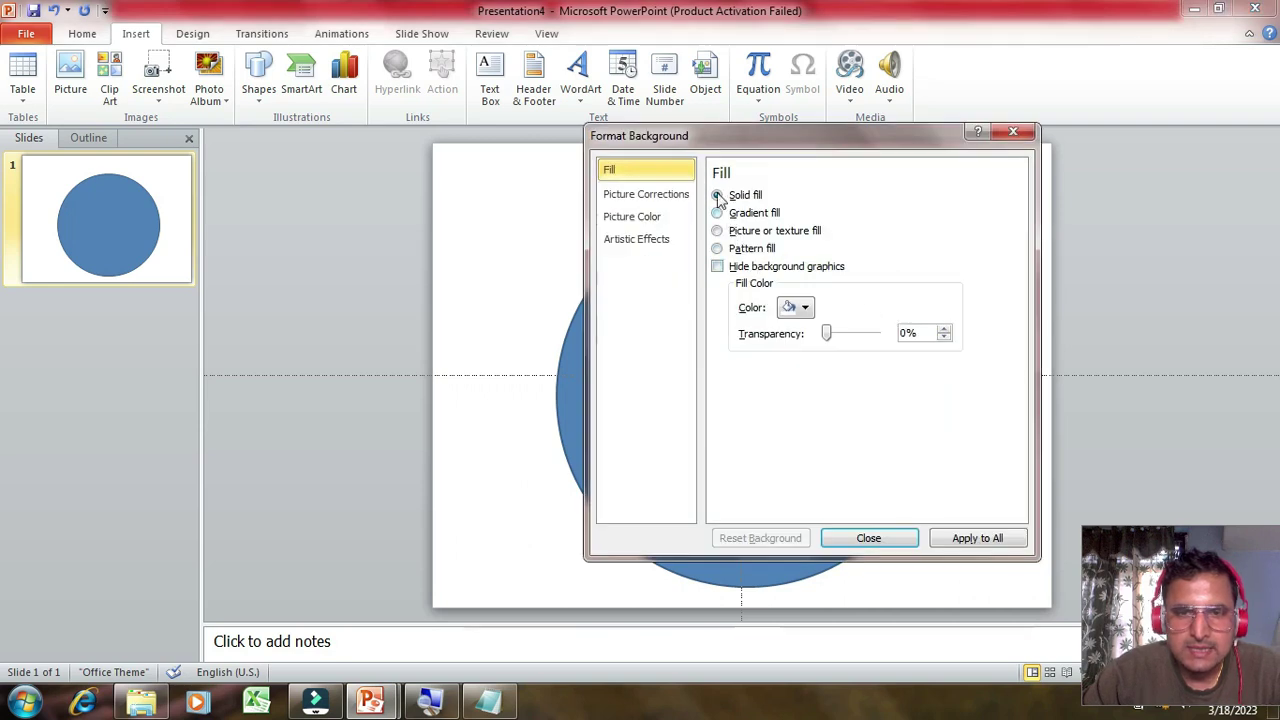
{"action": "left_click", "coordinate": [803, 308]}
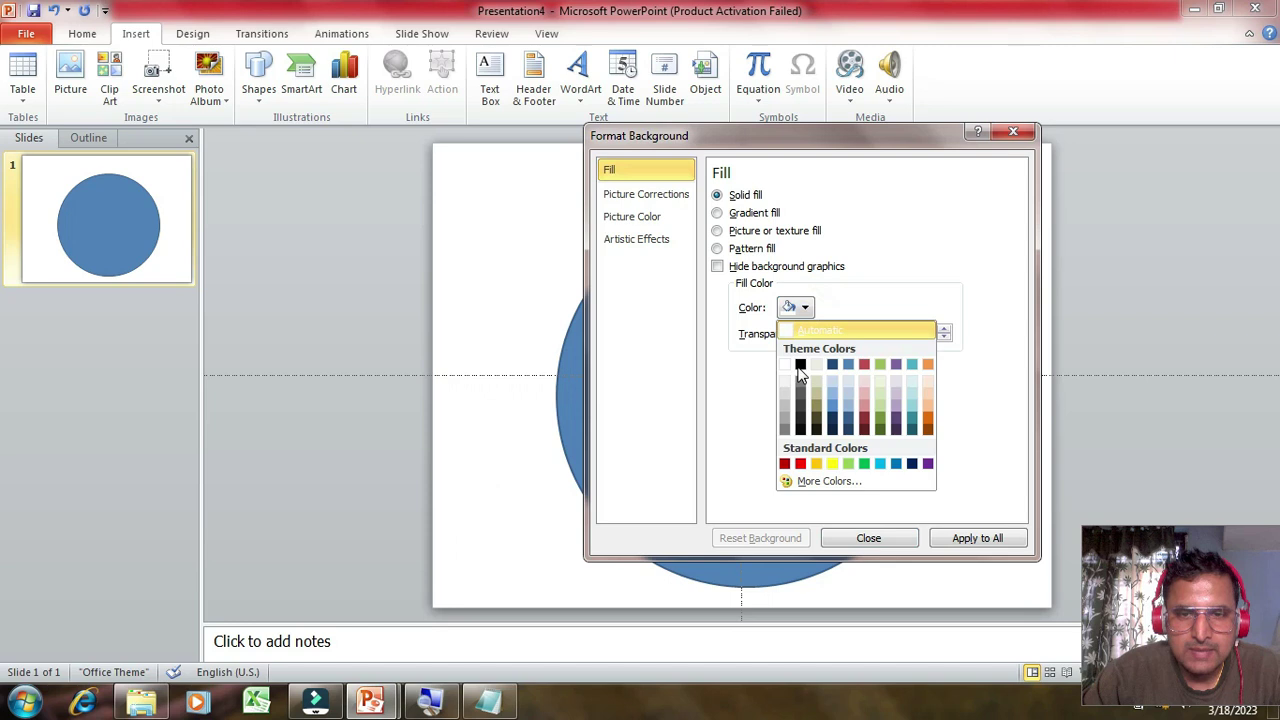
{"action": "left_click", "coordinate": [800, 365]}
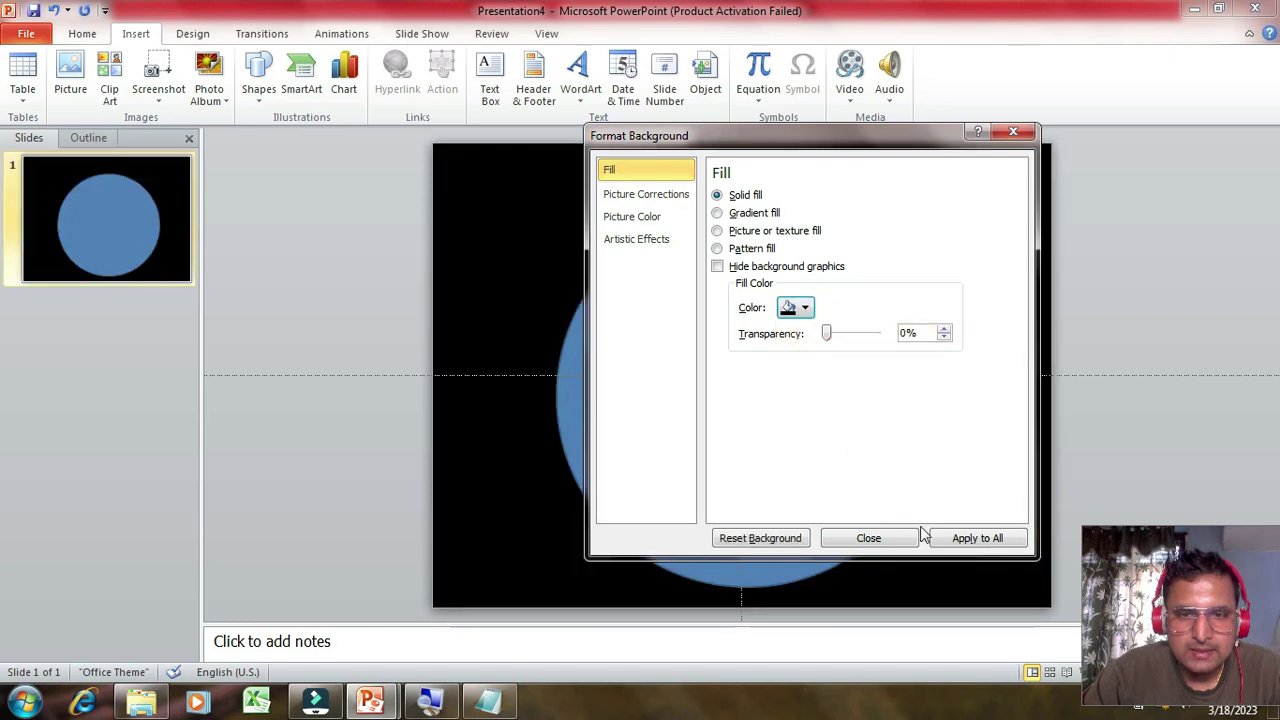
{"action": "left_click", "coordinate": [980, 541]}
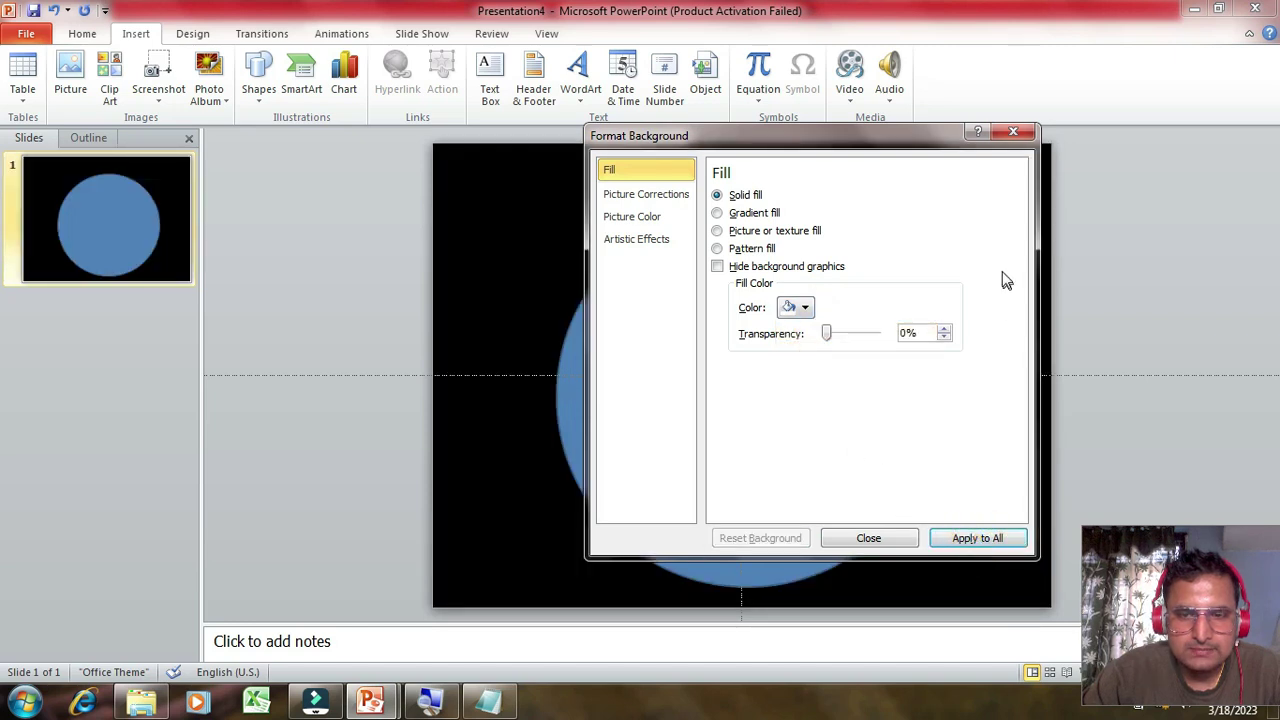
{"action": "left_click", "coordinate": [1013, 137]}
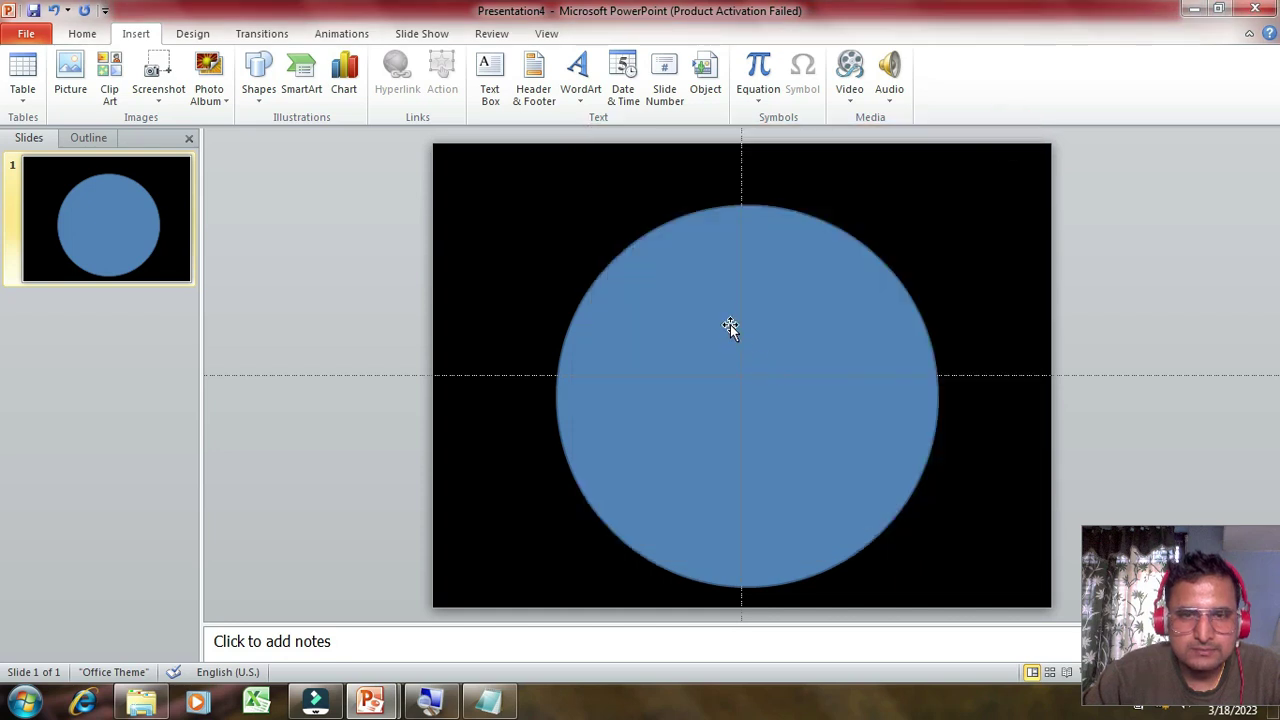
{"action": "left_click", "coordinate": [730, 326]}
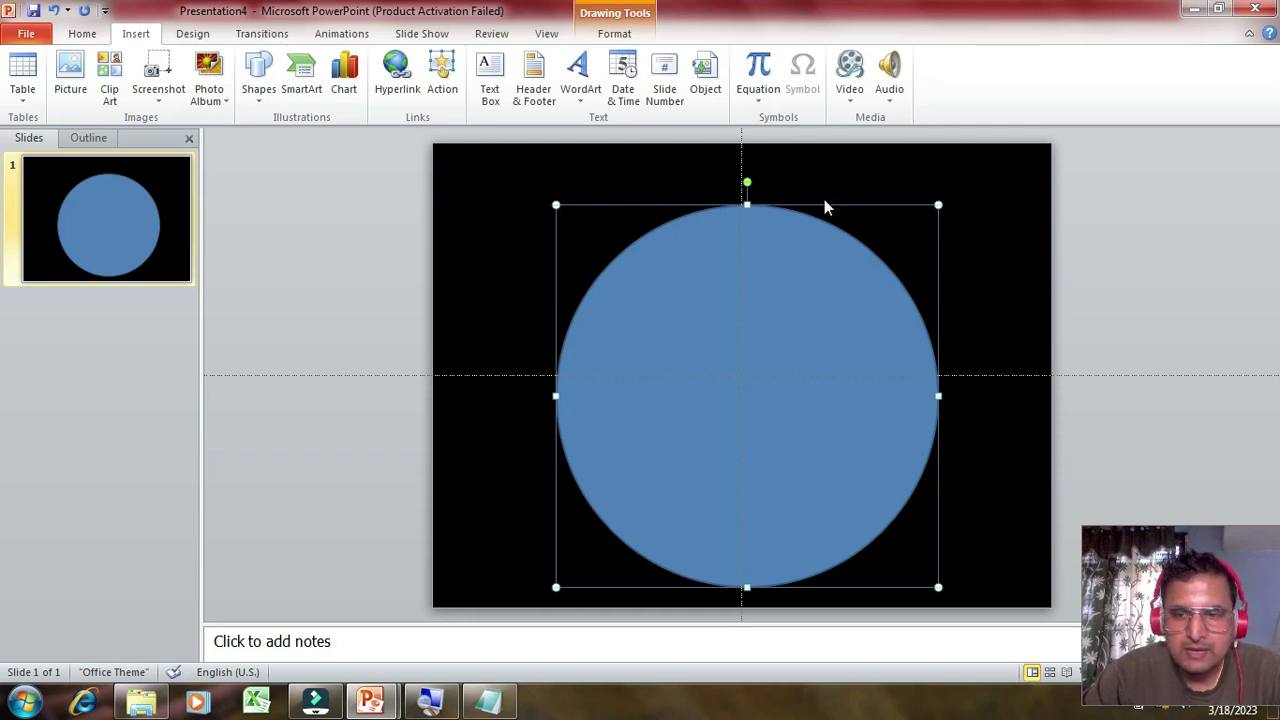
- Align the blue circle to Center and Middle of the slide
{"action": "left_click", "coordinate": [612, 36]}
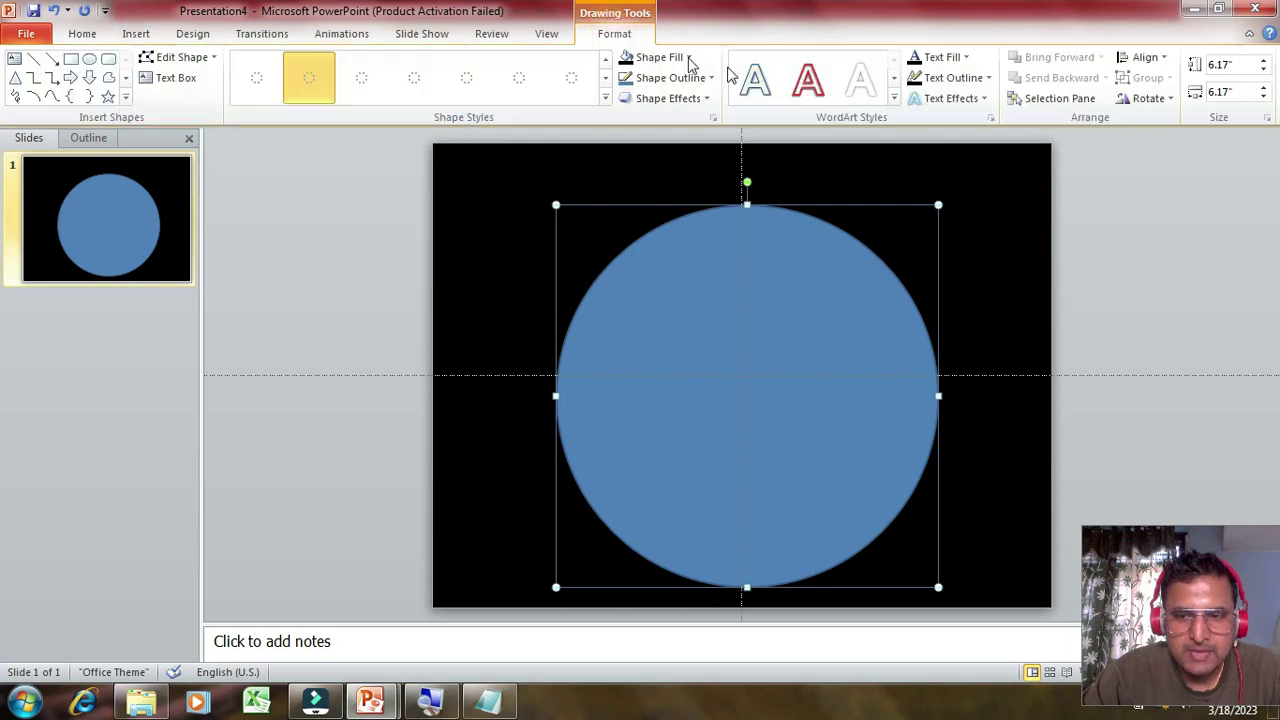
{"action": "left_click", "coordinate": [1145, 57]}
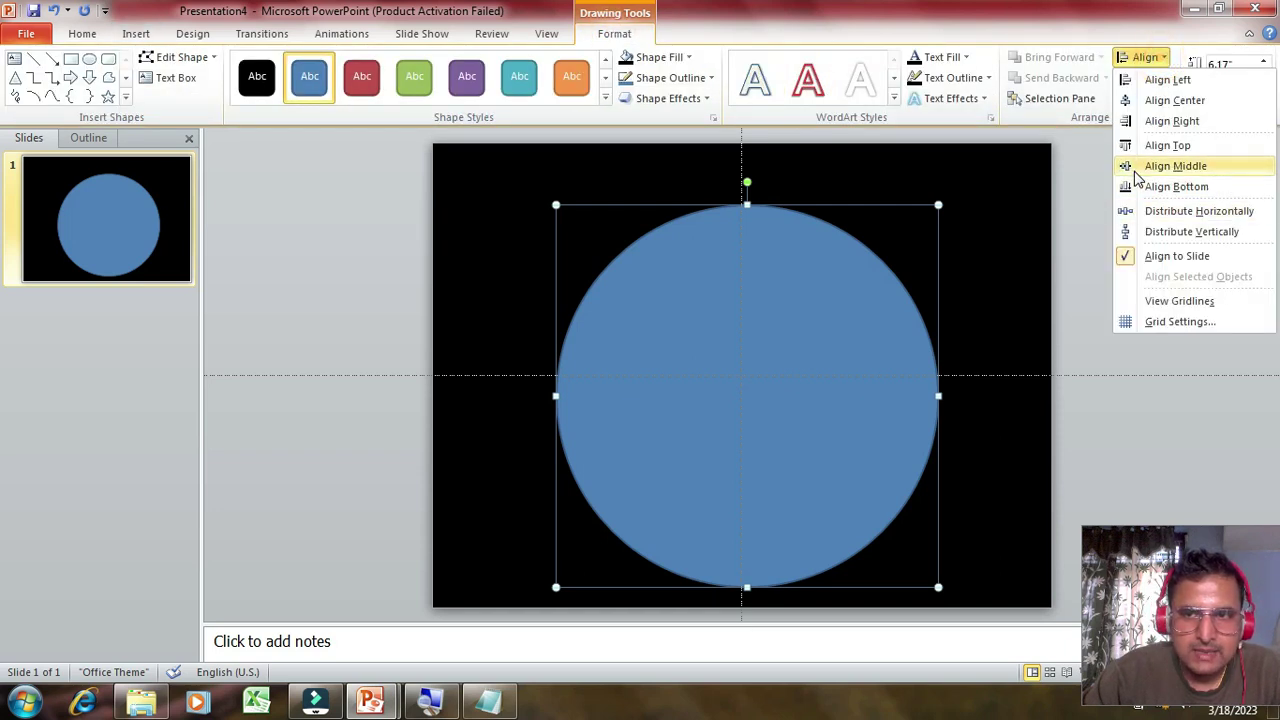
{"action": "left_click", "coordinate": [1140, 100]}
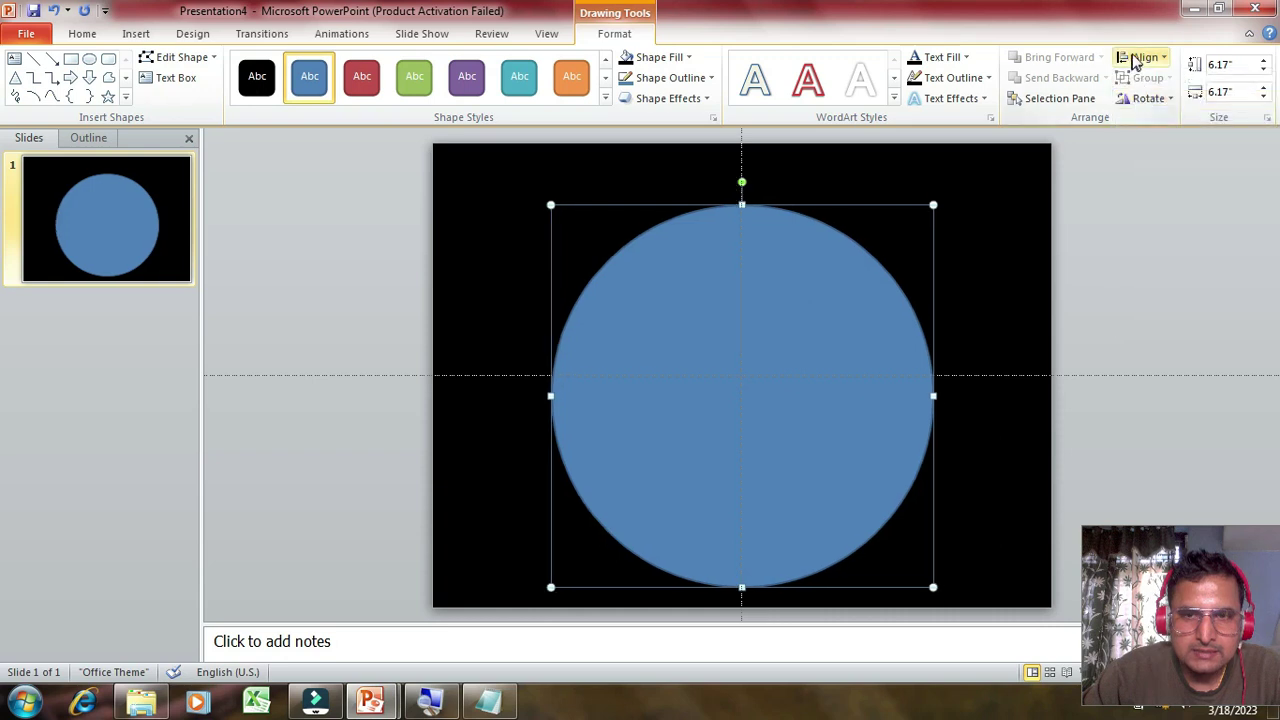
{"action": "left_click", "coordinate": [1147, 58]}
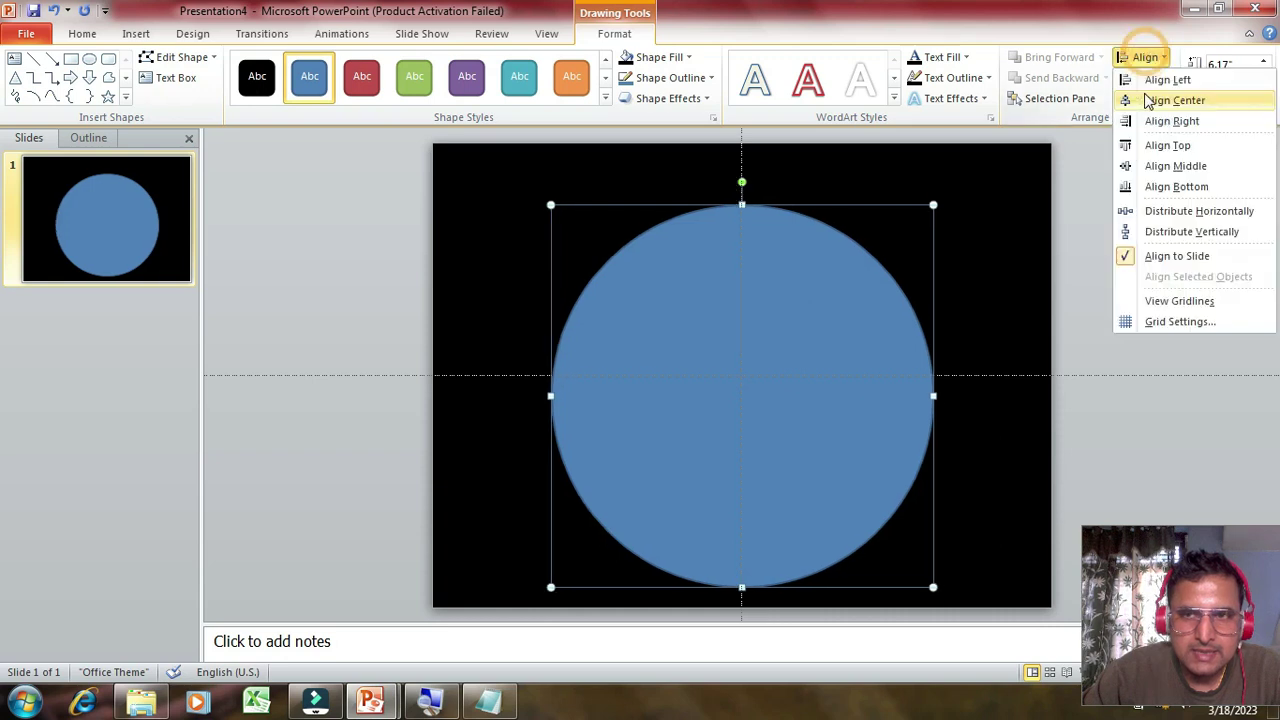
{"action": "left_click", "coordinate": [1148, 165]}
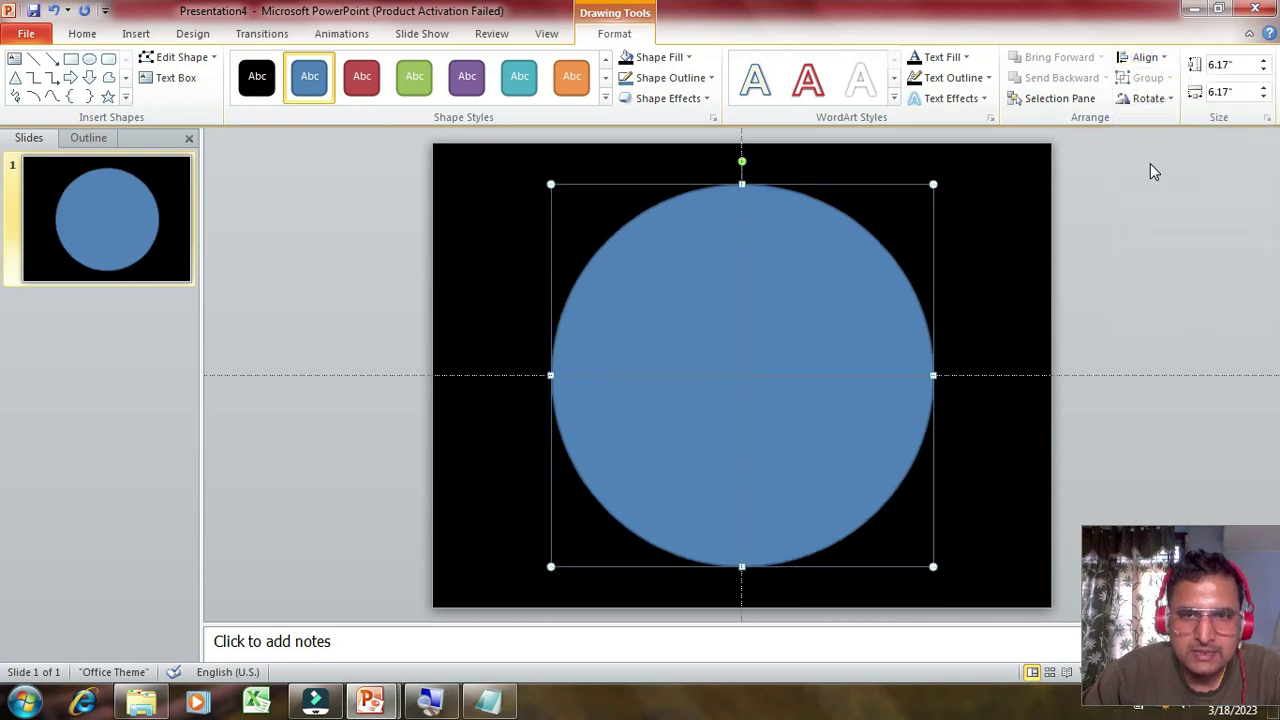
{"action": "left_click", "coordinate": [1159, 338]}
{"action": "left_click", "coordinate": [852, 318]}
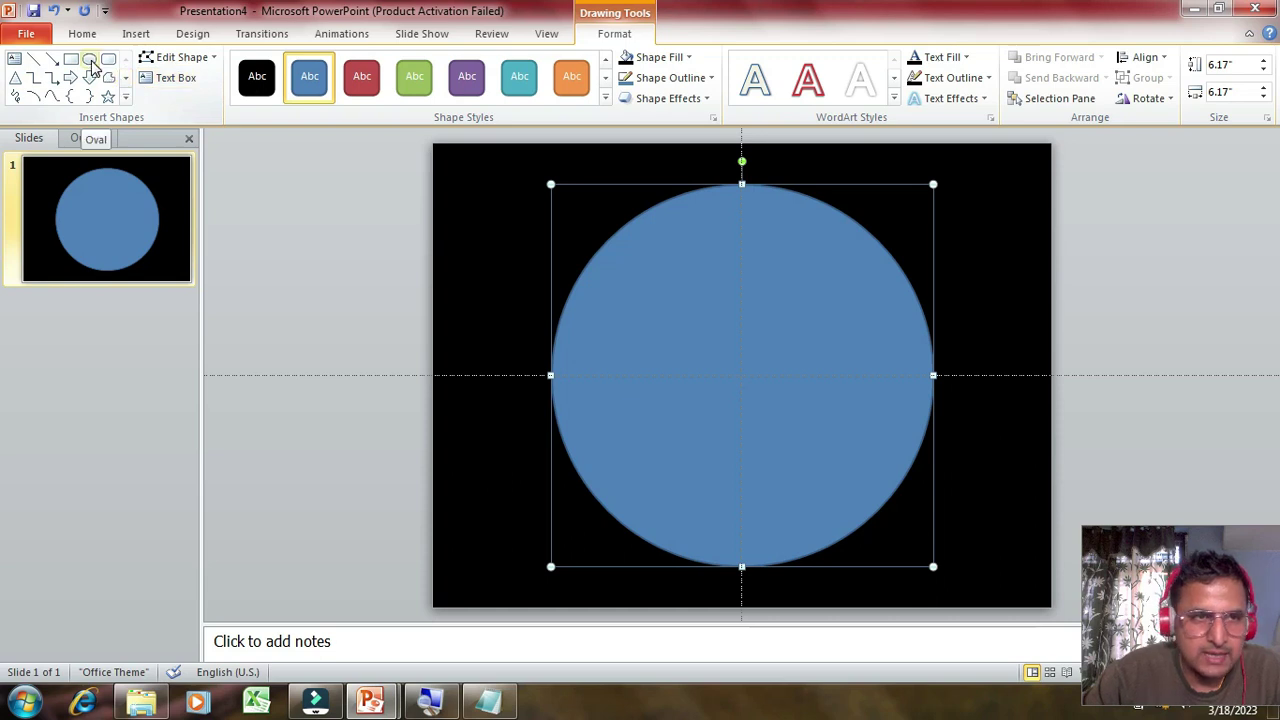
- Draw a smaller 5.5-inch circle over the blue disc
{"action": "left_click", "coordinate": [136, 33]}
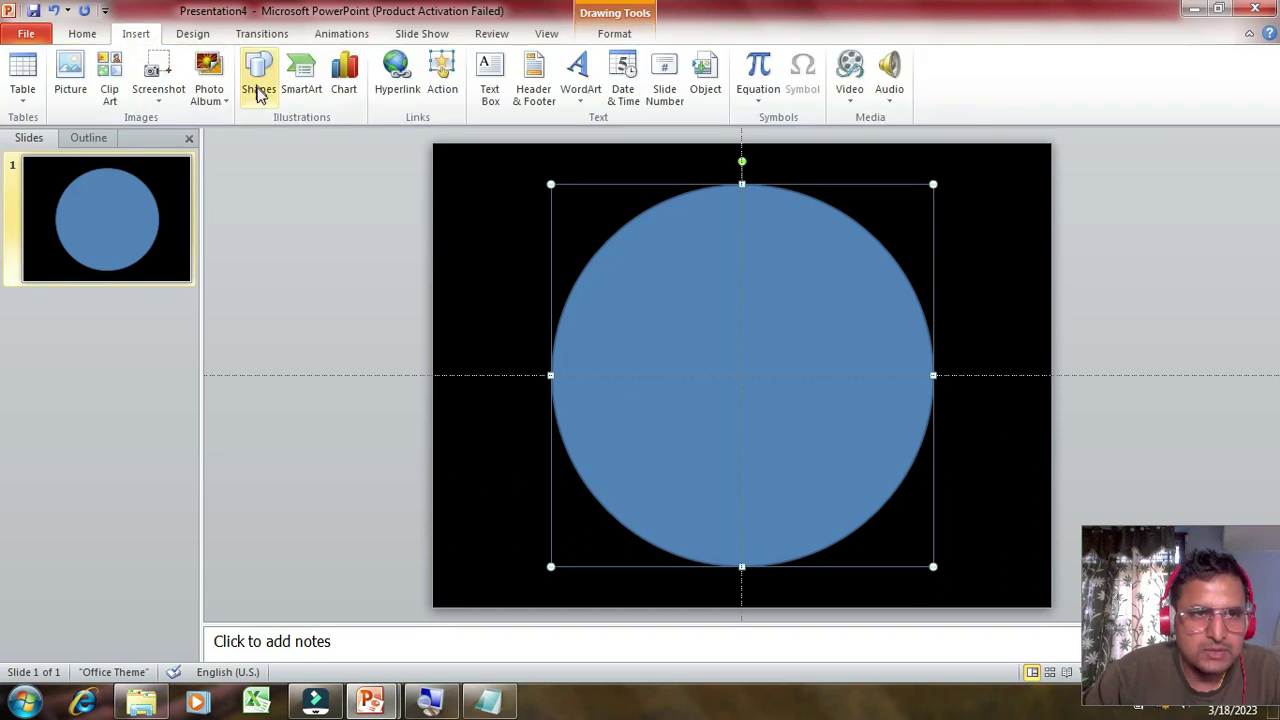
{"action": "left_click", "coordinate": [258, 78]}
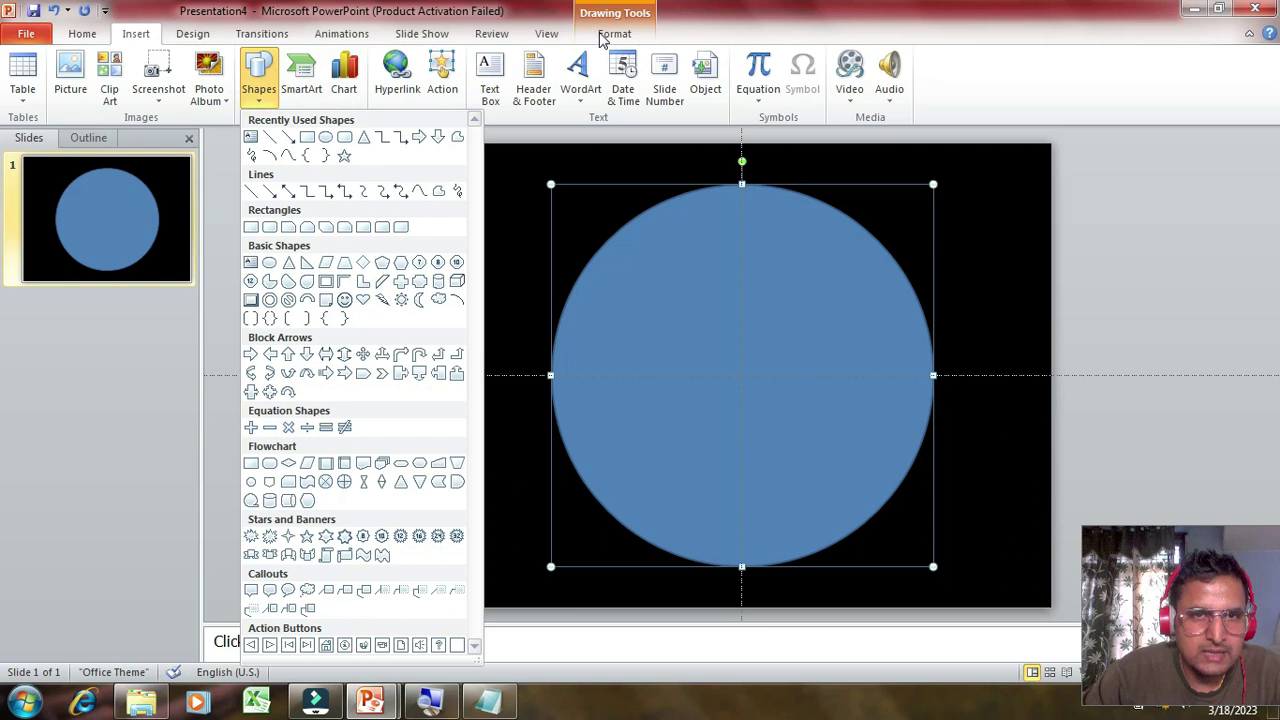
{"action": "left_click", "coordinate": [607, 33]}
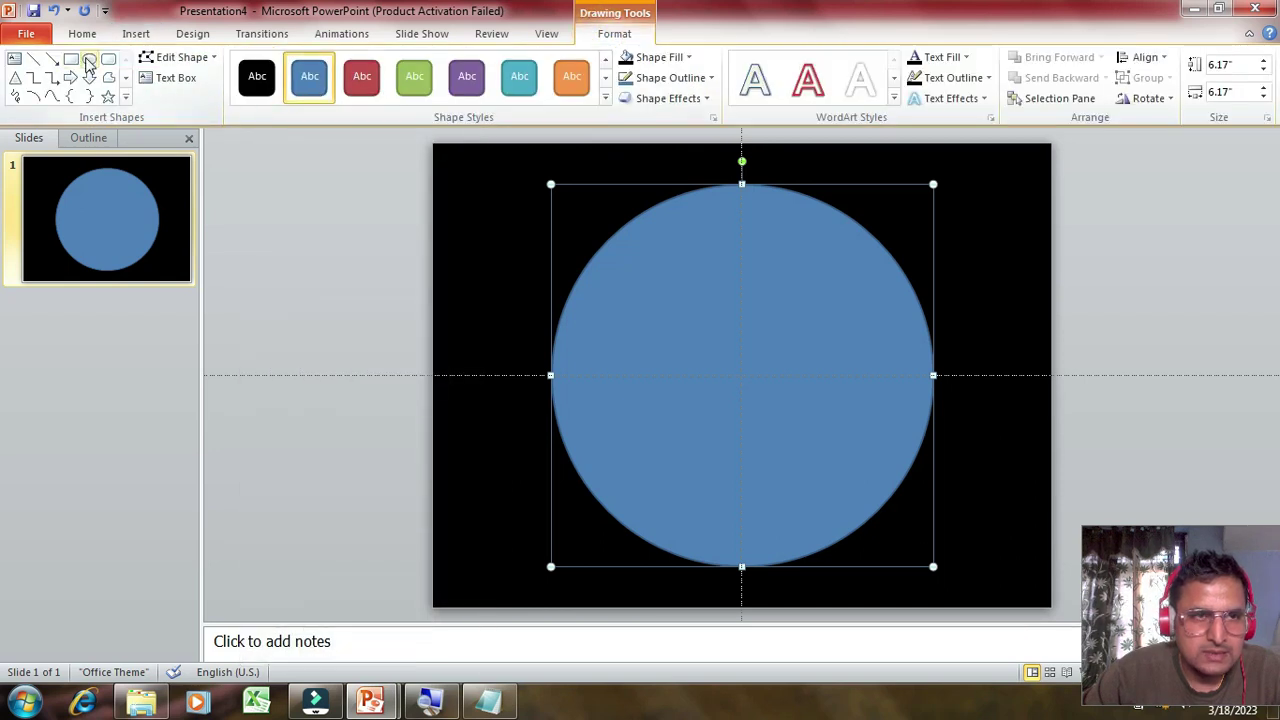
{"action": "left_click", "coordinate": [89, 60]}
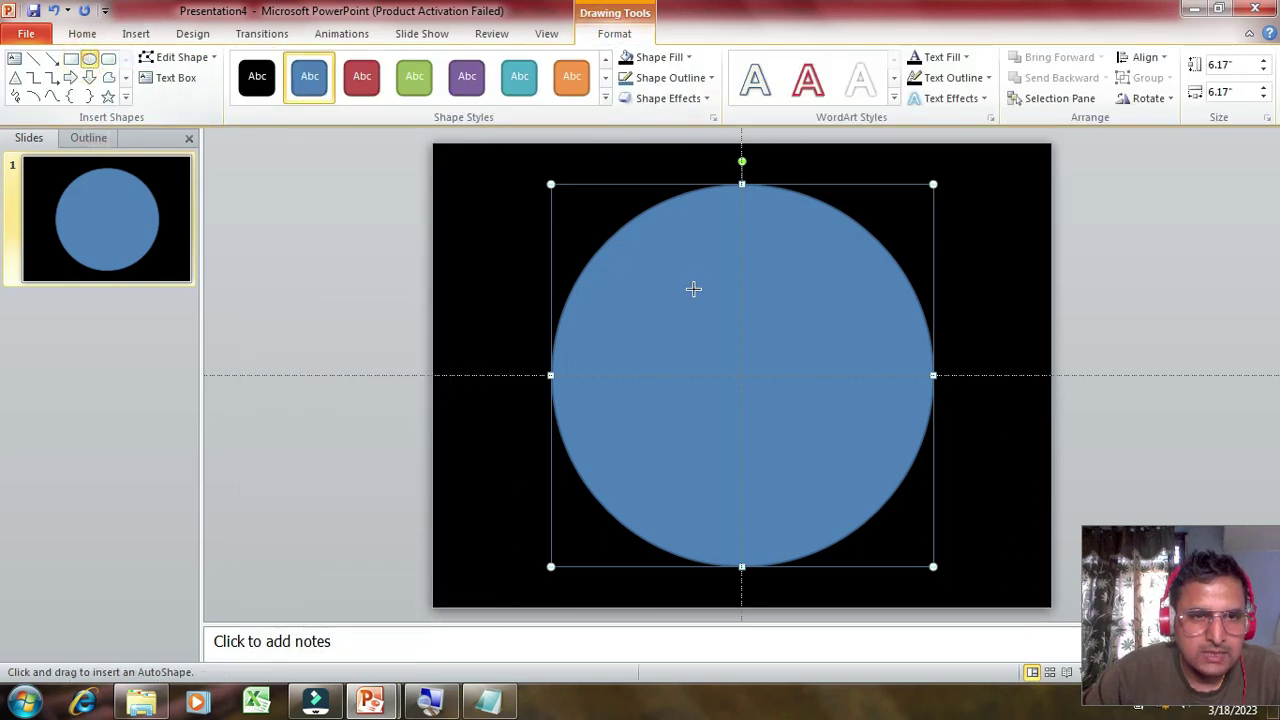
{"action": "left_click_drag", "start_coordinate": [629, 228], "coordinate": [968, 566]}
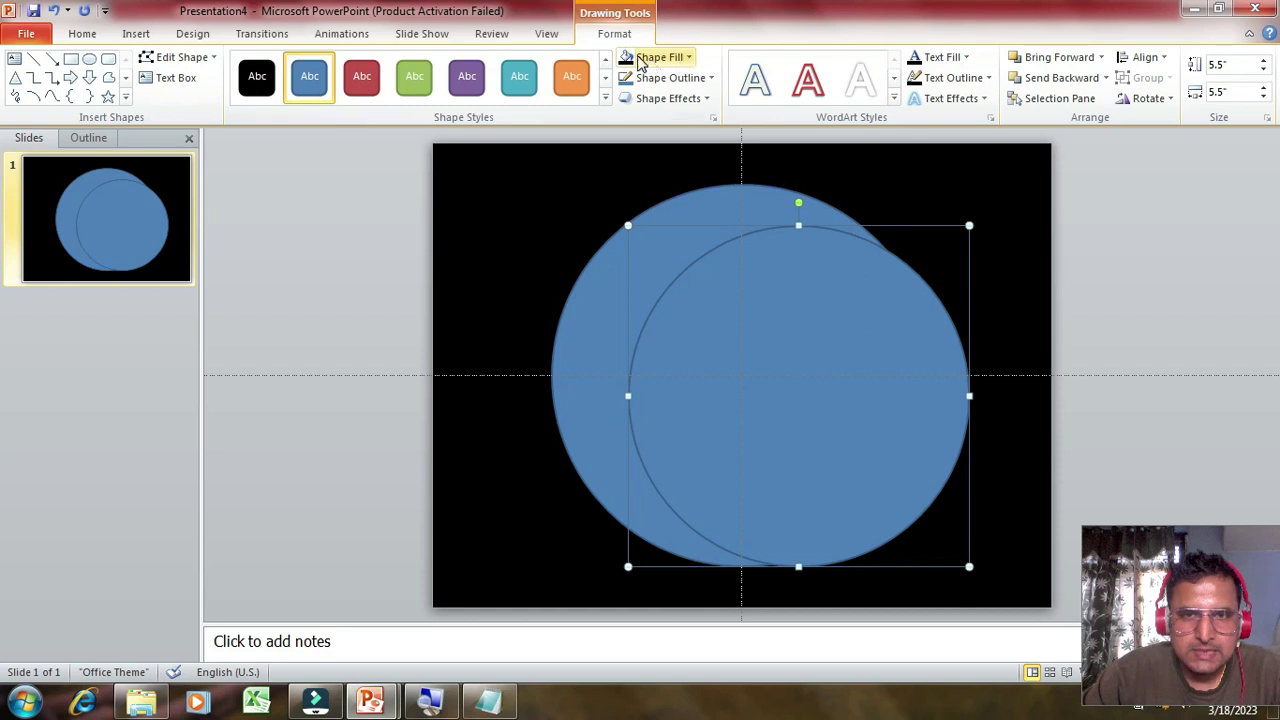
- Fill the inner circle black, align it Center and Middle, and select both circles
{"action": "left_click", "coordinate": [674, 60]}
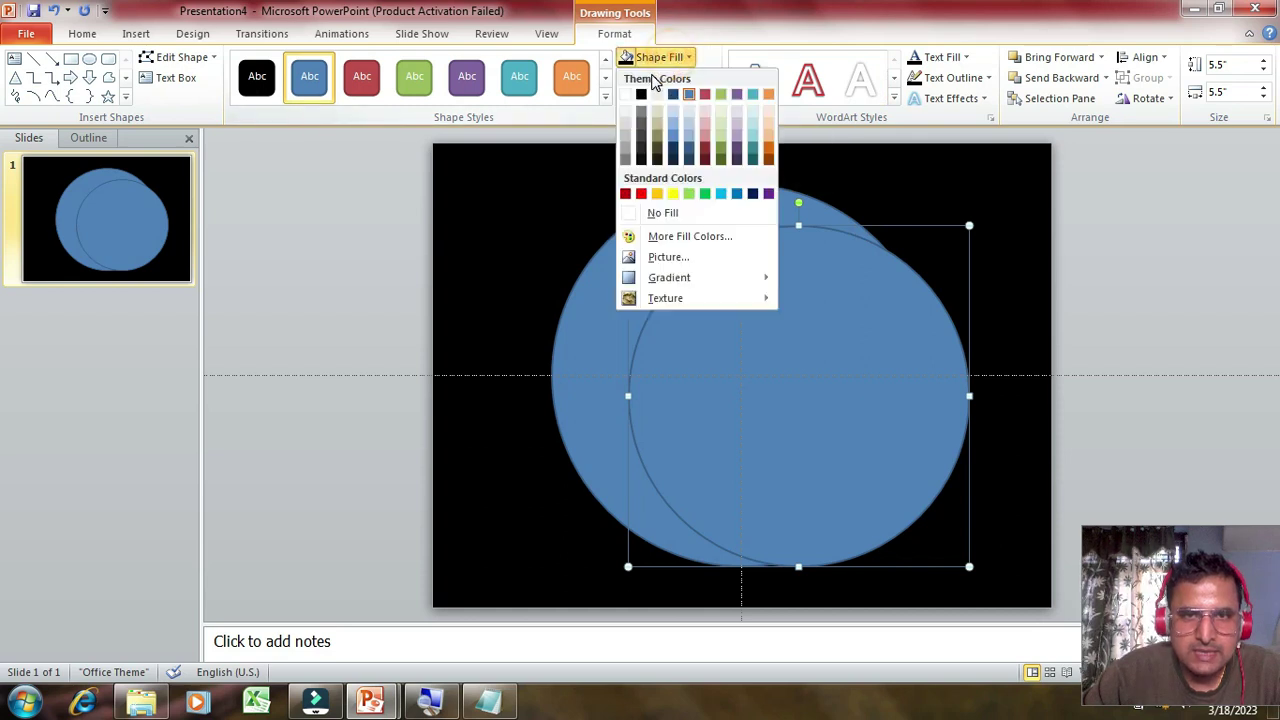
{"action": "left_click", "coordinate": [641, 96]}
{"action": "left_click", "coordinate": [1142, 57]}
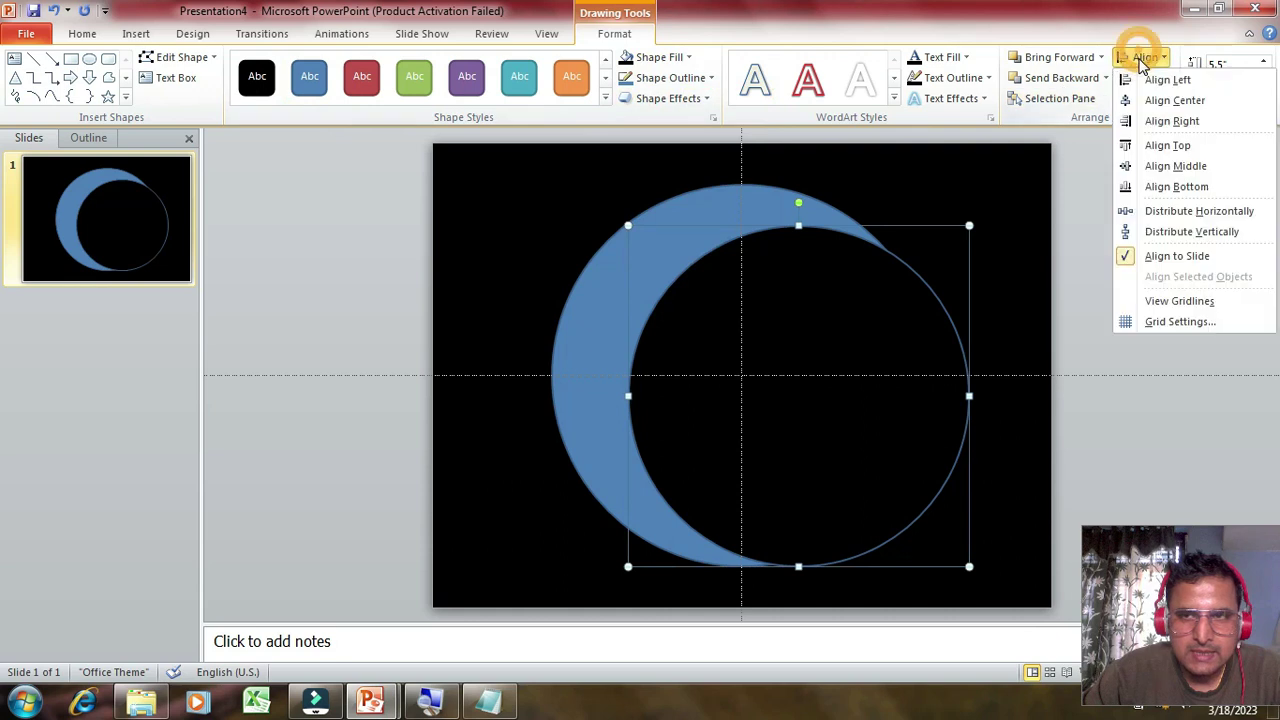
{"action": "left_click", "coordinate": [1142, 104]}
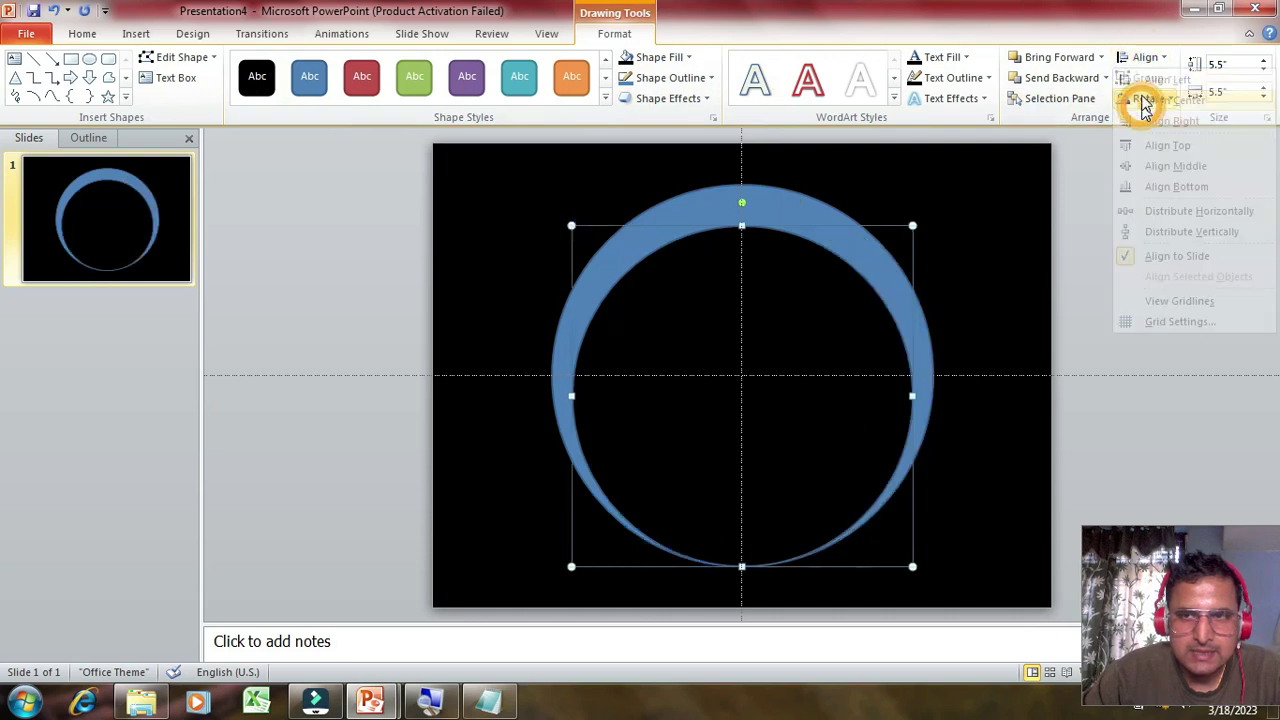
{"action": "left_click", "coordinate": [1143, 57]}
{"action": "left_click", "coordinate": [1163, 166]}
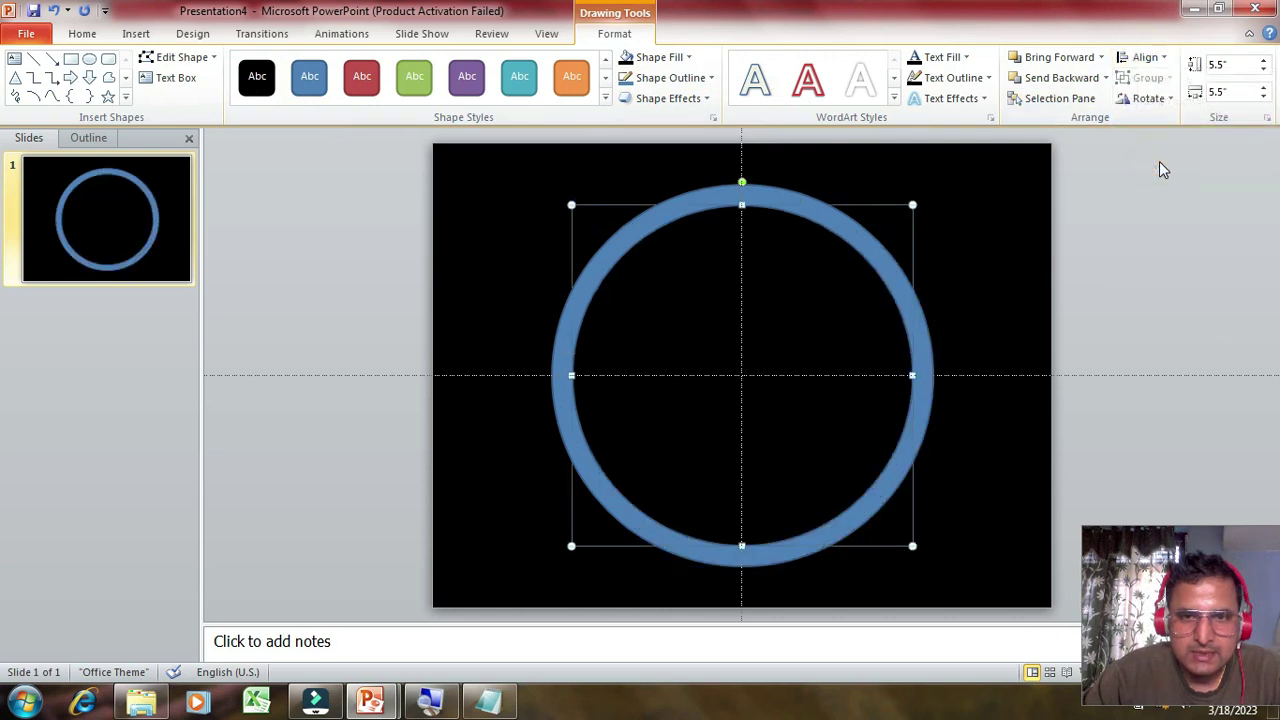
{"action": "left_click", "coordinate": [1174, 253]}
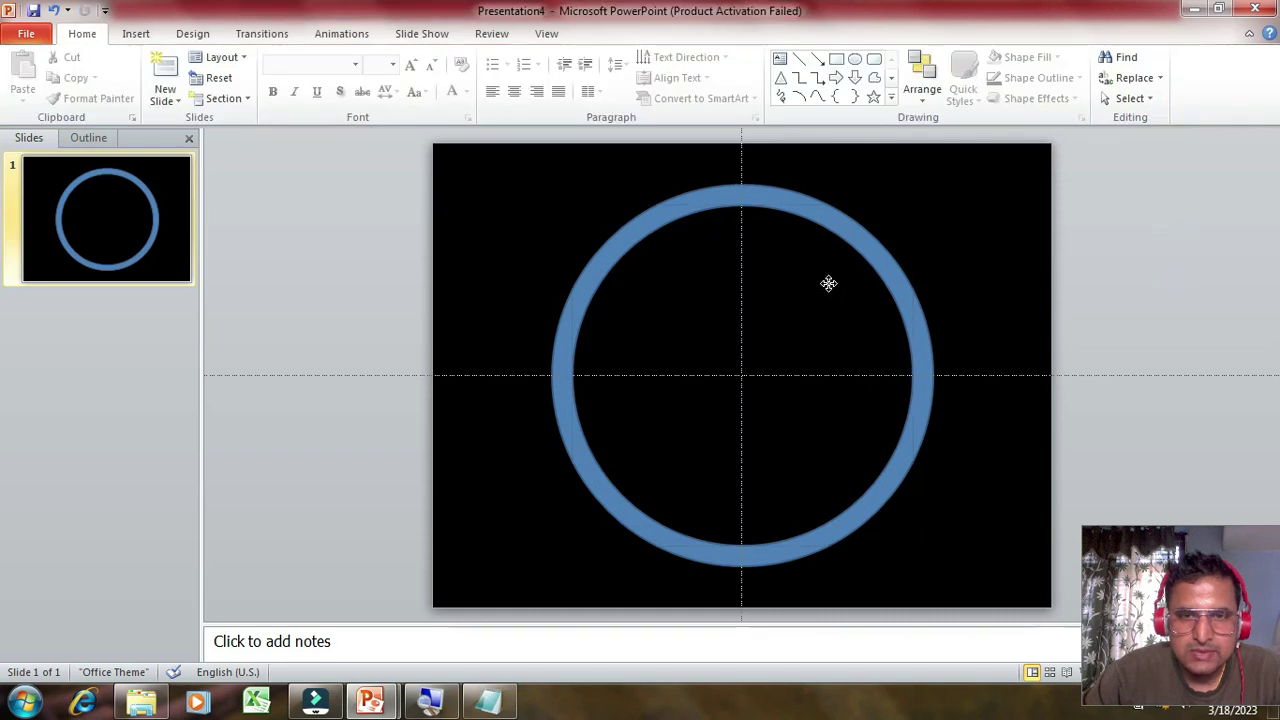
{"action": "left_click", "coordinate": [829, 283]}
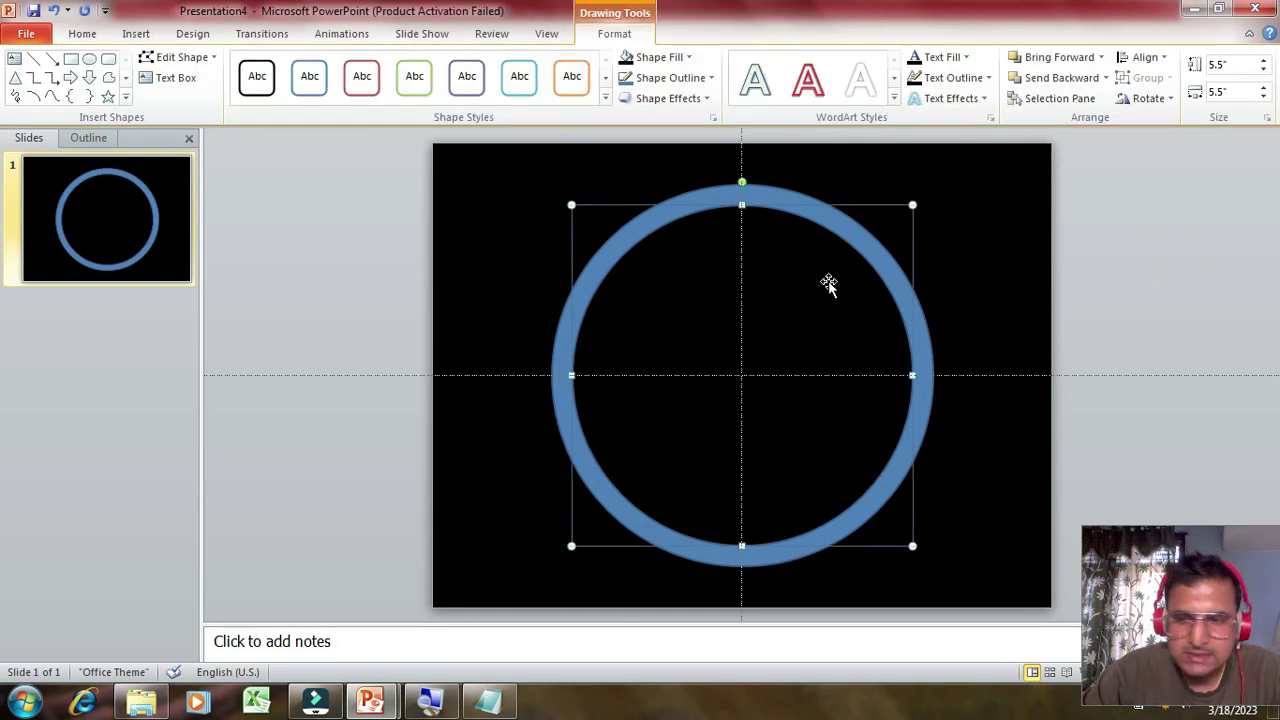
{"action": "left_click", "coordinate": [772, 182], "text": "shift"}
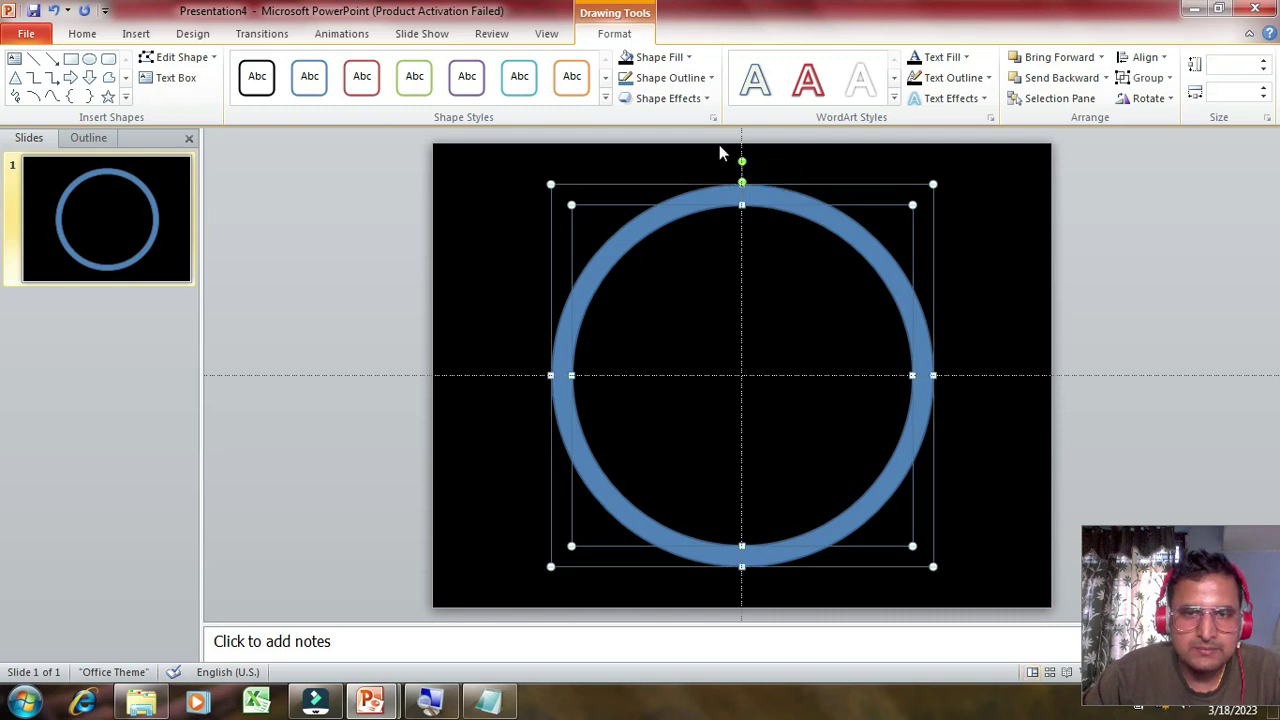
{"action": "left_click", "coordinate": [330, 33]}
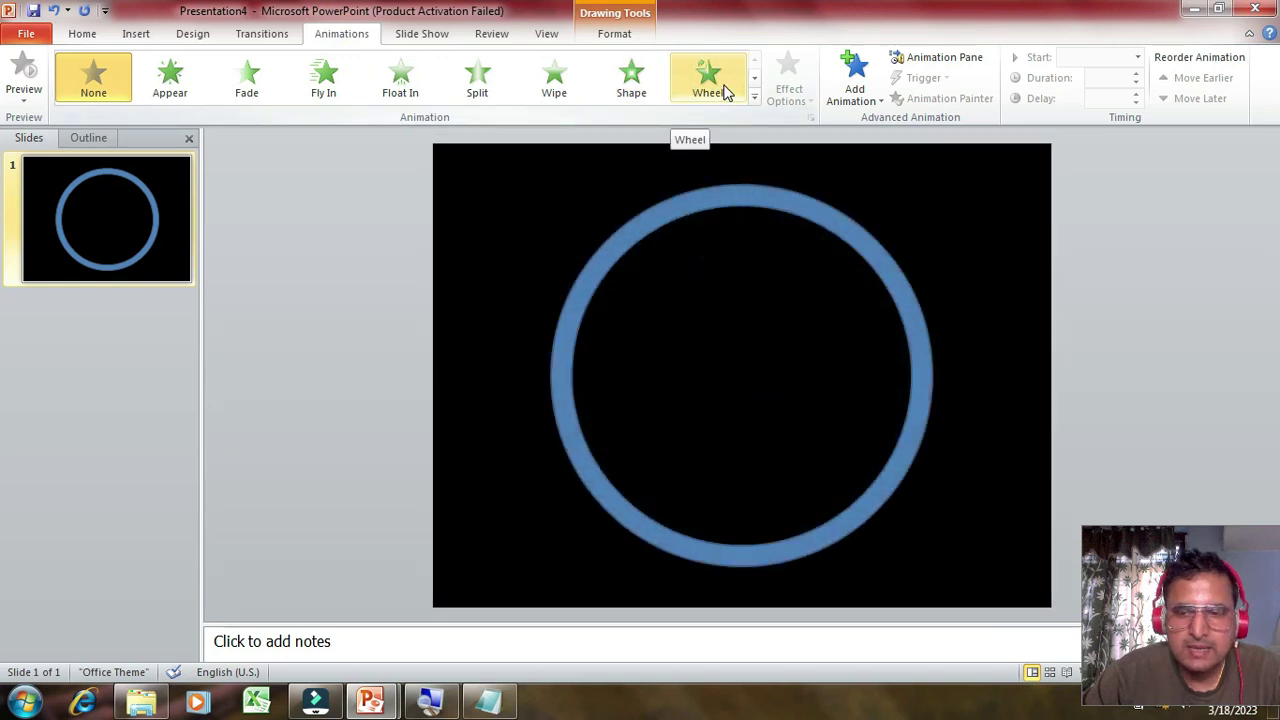
- Apply the Wheel entrance animation to both ovals, then deselect them
{"action": "left_click", "coordinate": [716, 94]}
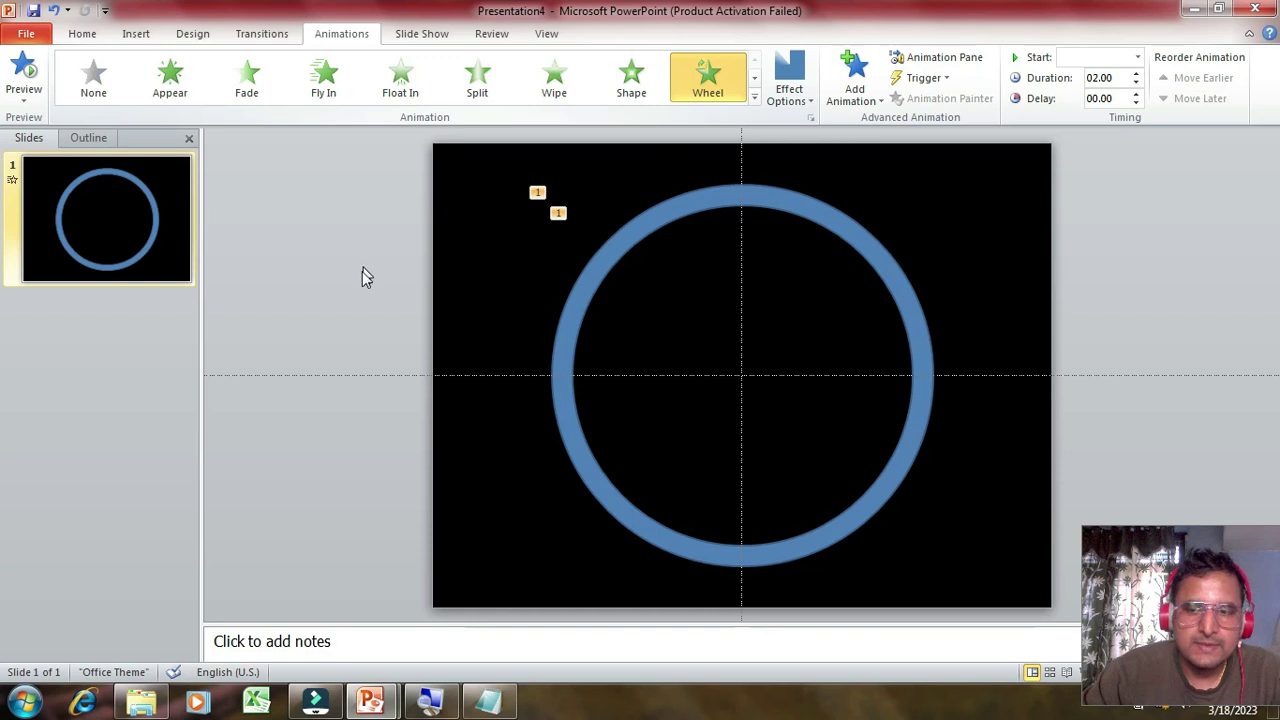
{"action": "left_click", "coordinate": [380, 436]}
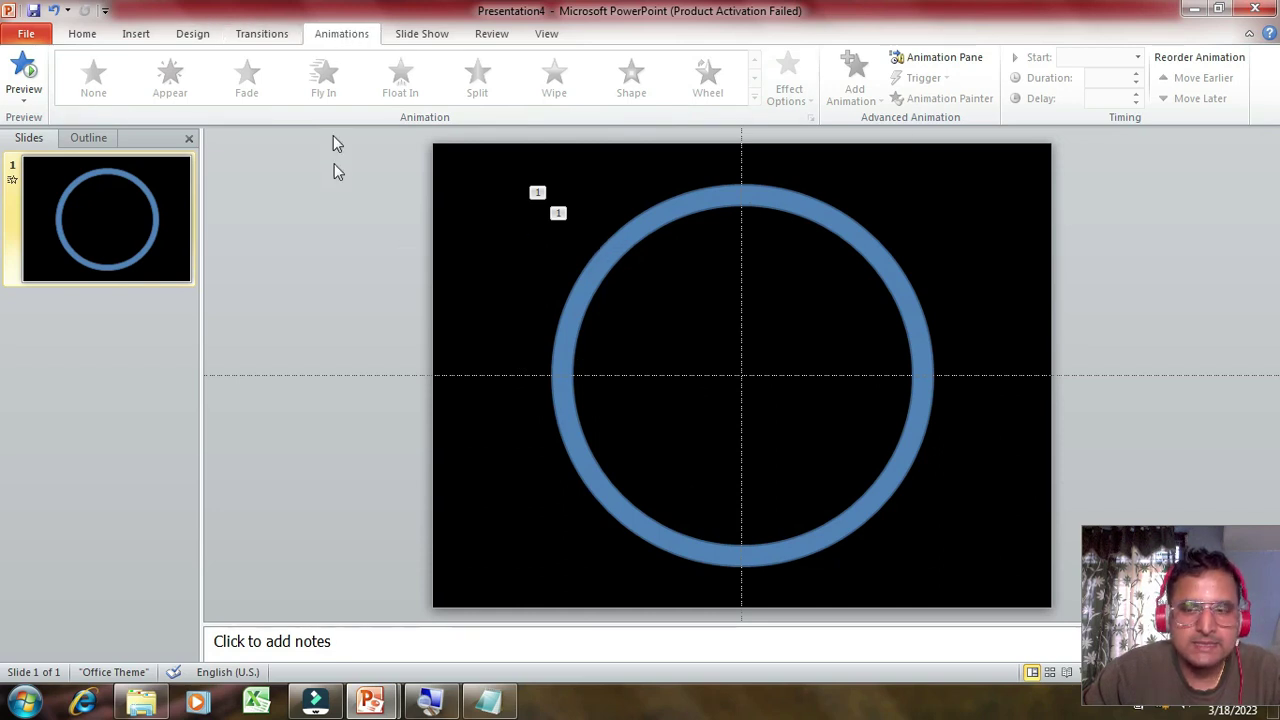
- Show the Animation Pane and open the options menu for Oval 4's Wheel animation
{"action": "left_click", "coordinate": [962, 68]}
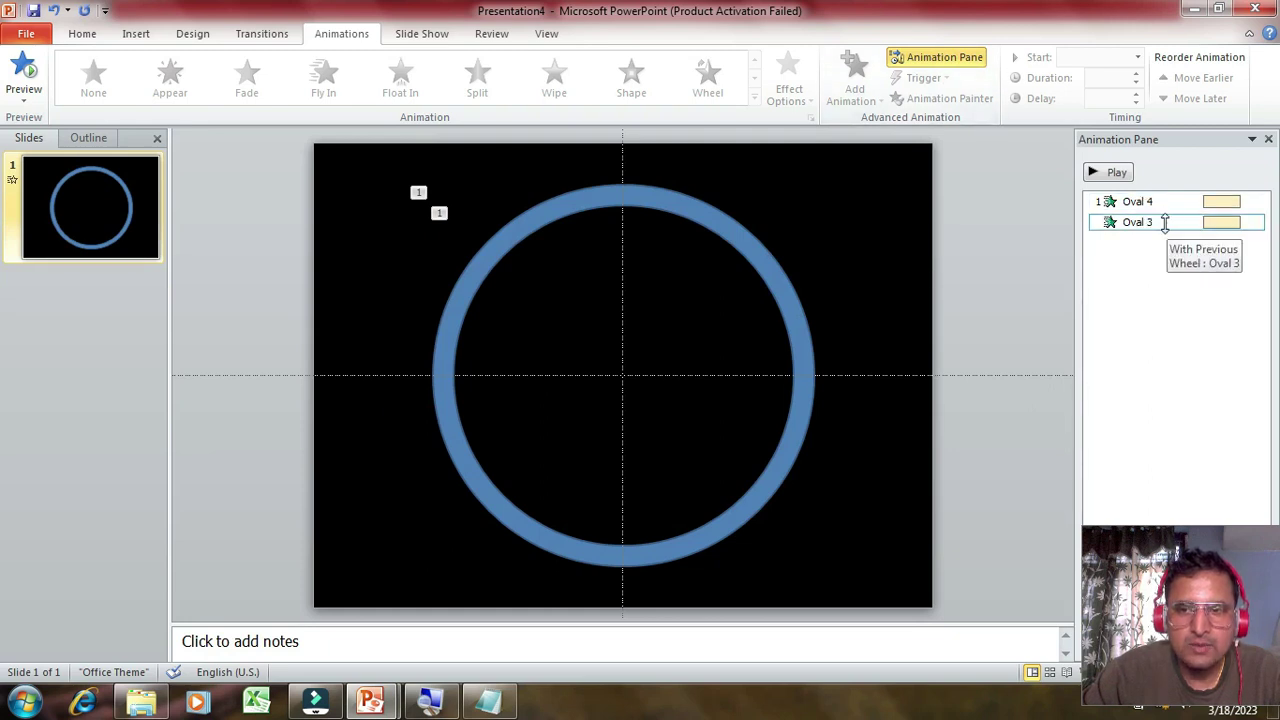
{"action": "left_click", "coordinate": [1187, 202]}
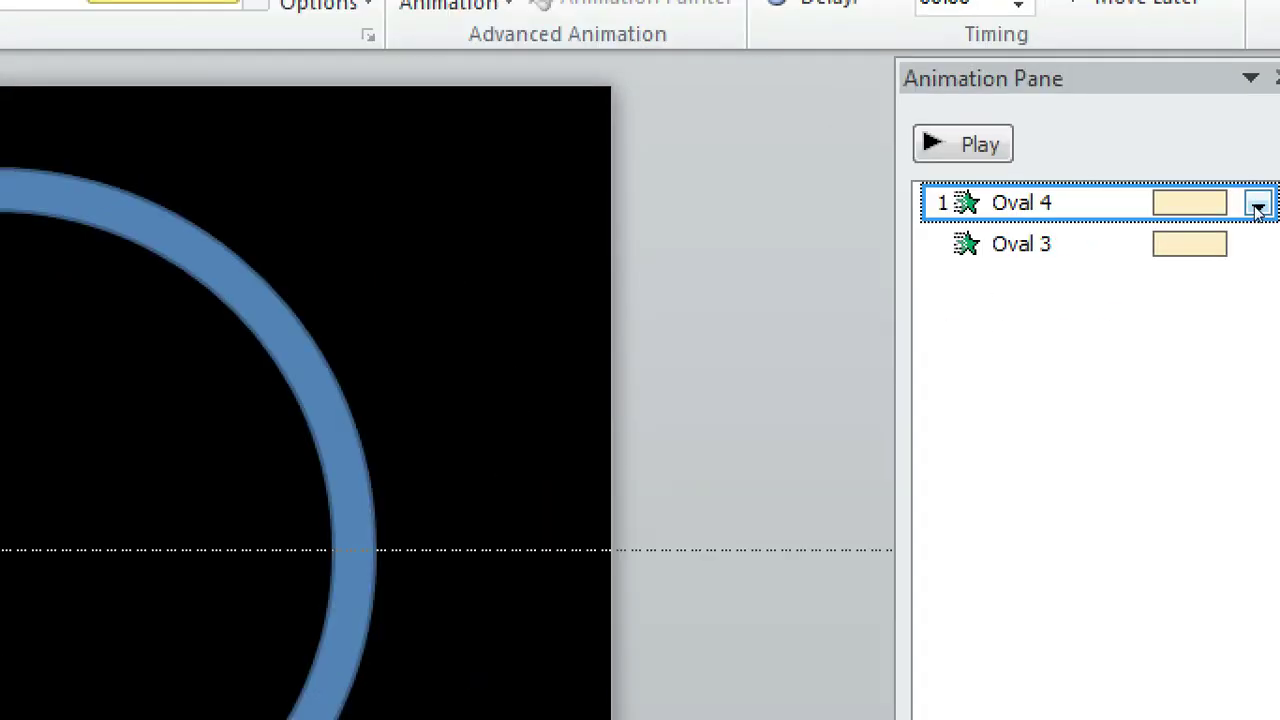
{"action": "left_click", "coordinate": [1258, 205]}
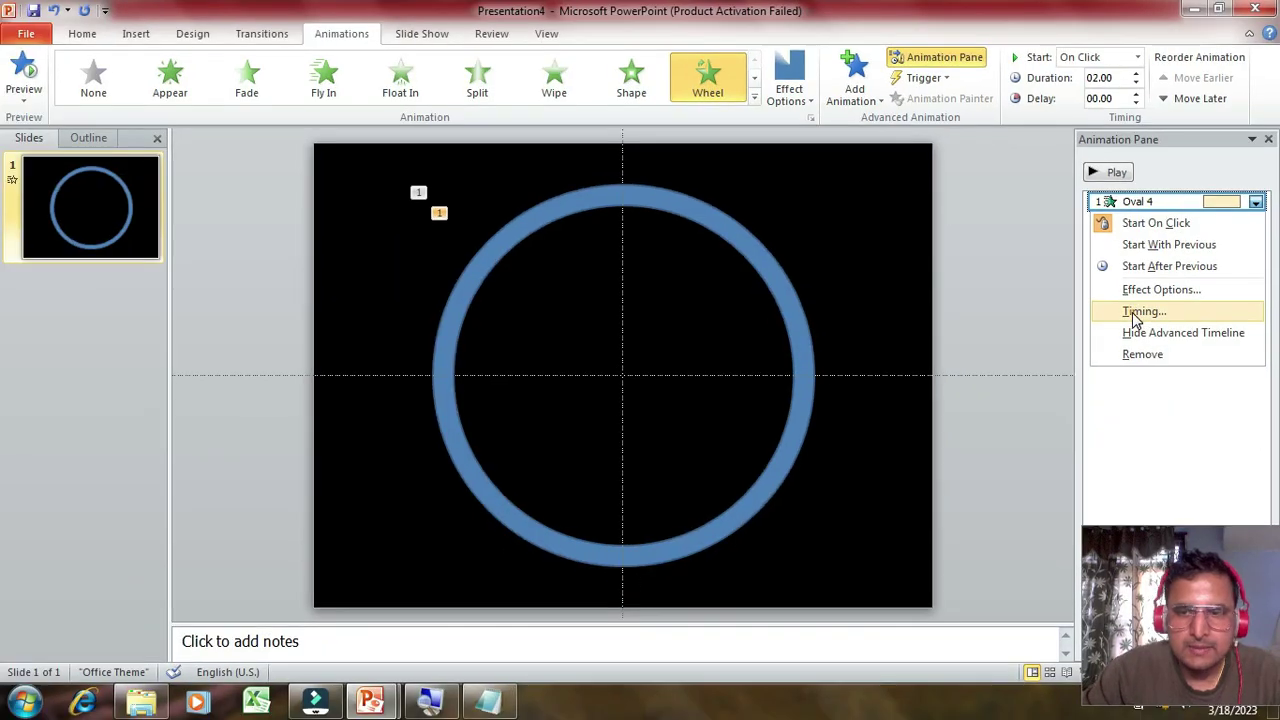
- Set Oval 4's Wheel timing to start With Previous, 1-second duration, repeating 5 times
{"action": "left_click", "coordinate": [1140, 312]}
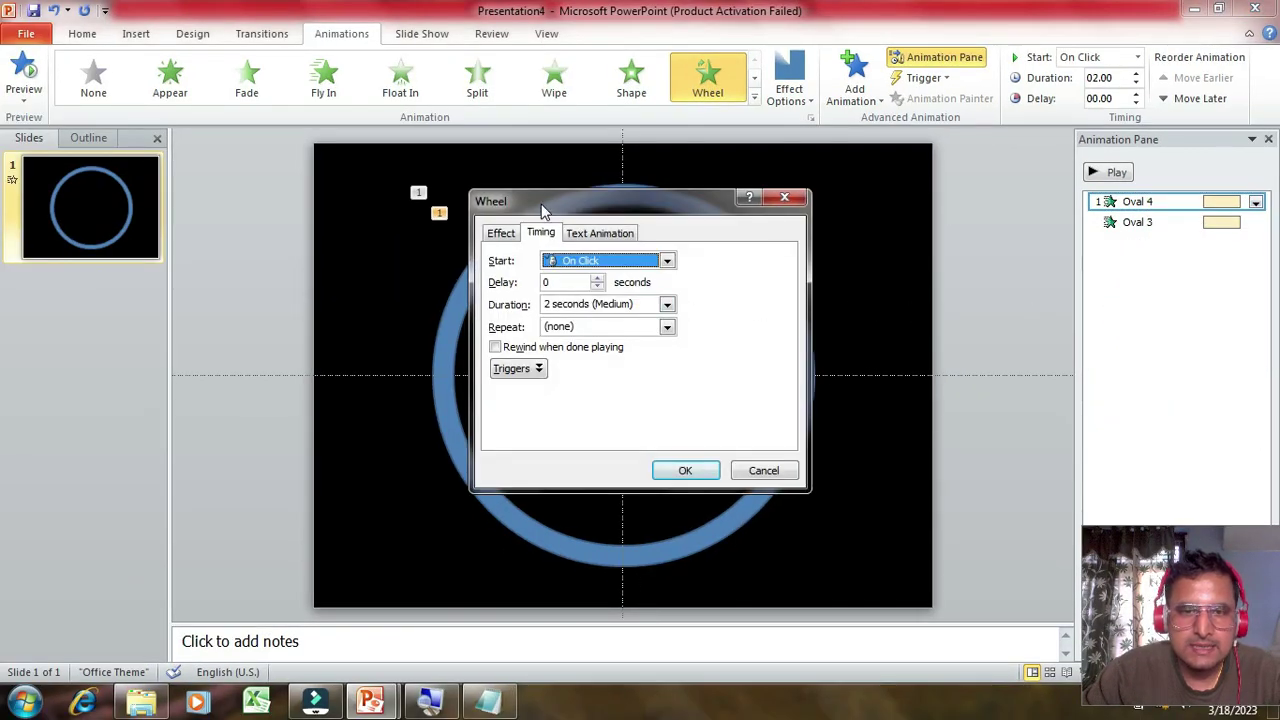
{"action": "left_click_drag", "start_coordinate": [543, 211], "coordinate": [642, 191]}
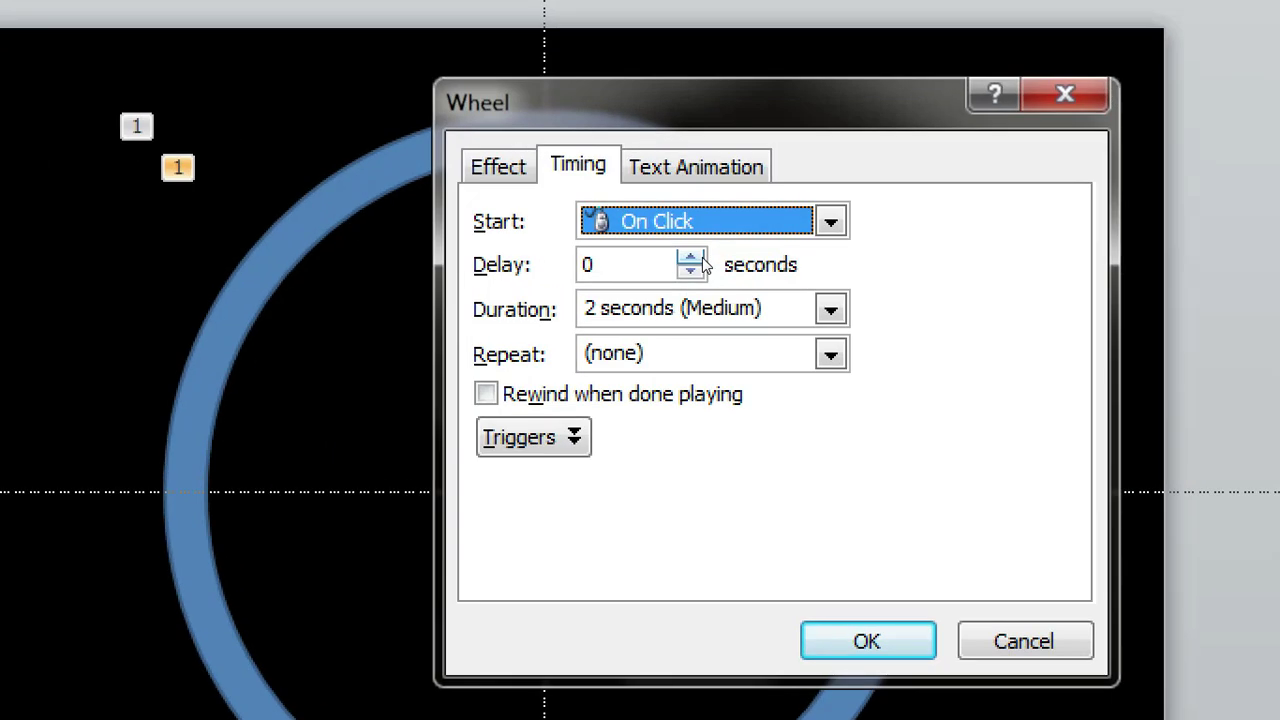
{"action": "left_click", "coordinate": [696, 257]}
{"action": "left_click", "coordinate": [696, 257]}
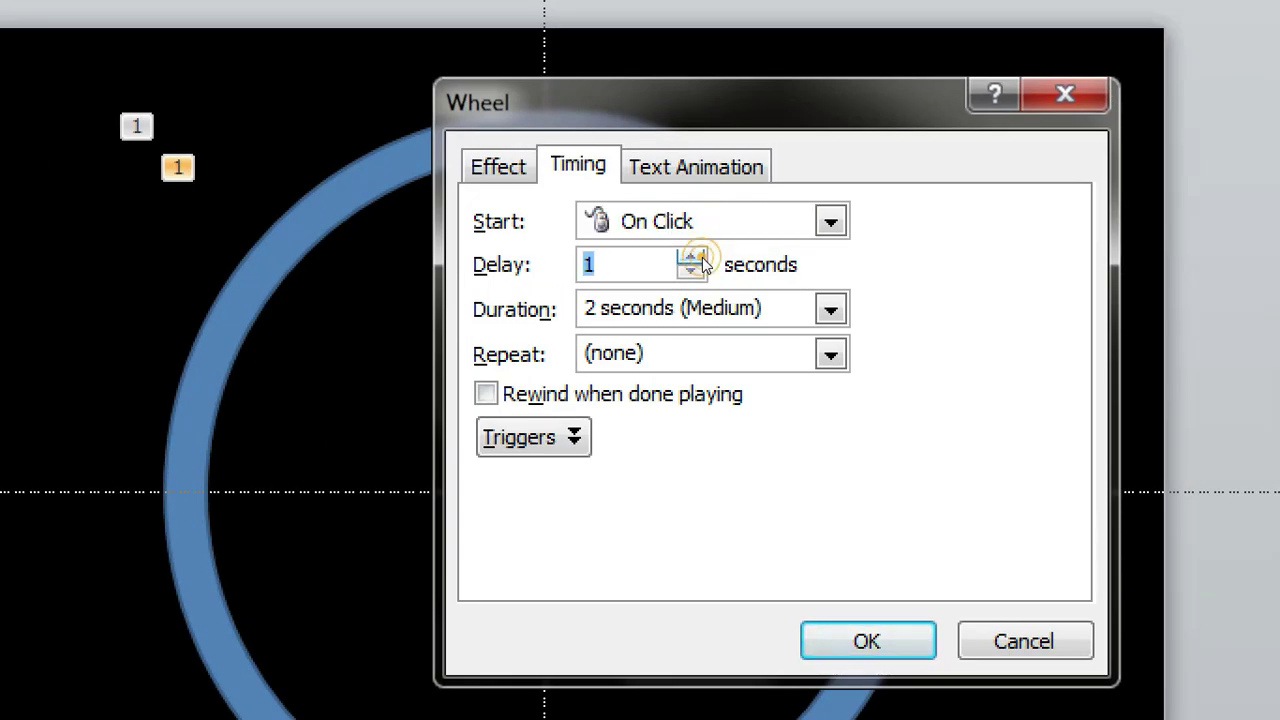
{"action": "key", "text": "alt+Down"}
{"action": "key", "text": "Down"}
{"action": "key", "text": "Down"}
{"action": "key", "text": "Up"}
{"action": "key", "text": "Return"}
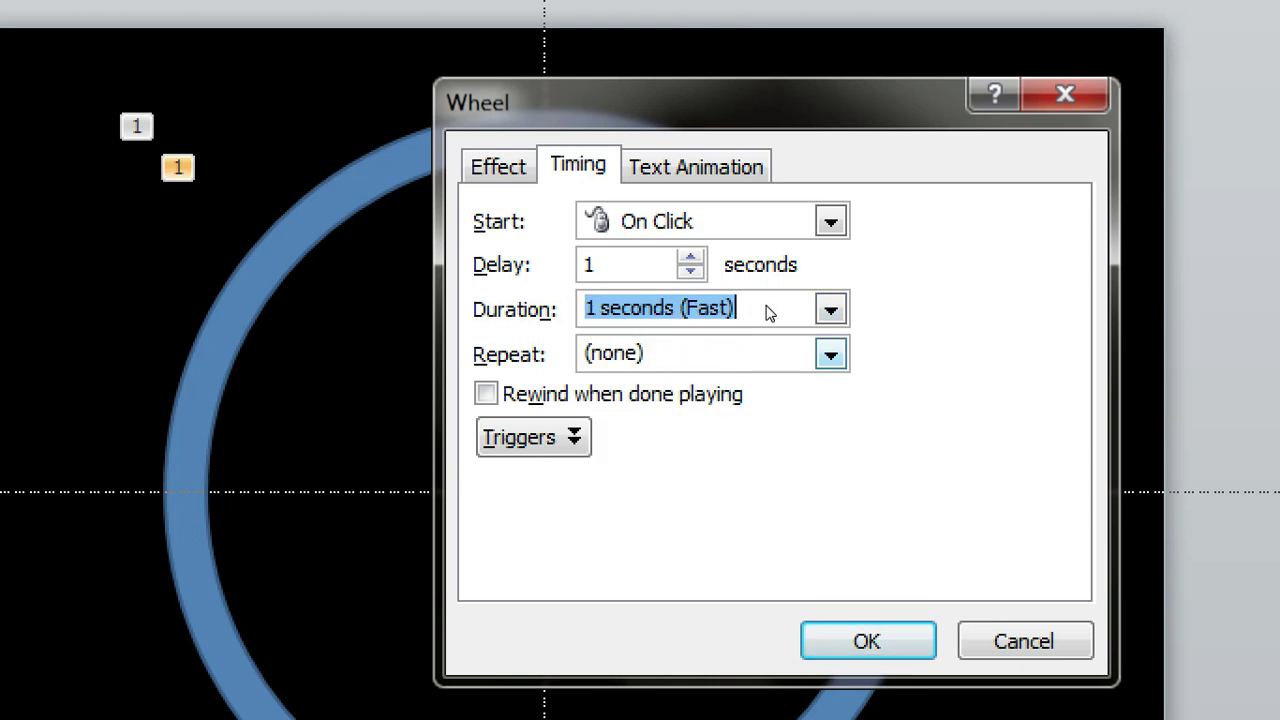
{"action": "left_click", "coordinate": [720, 355]}
{"action": "key", "text": "Down"}
{"action": "key", "text": "Down"}
{"action": "key", "text": "Down"}
{"action": "key", "text": "Down"}
{"action": "left_click", "coordinate": [643, 366]}
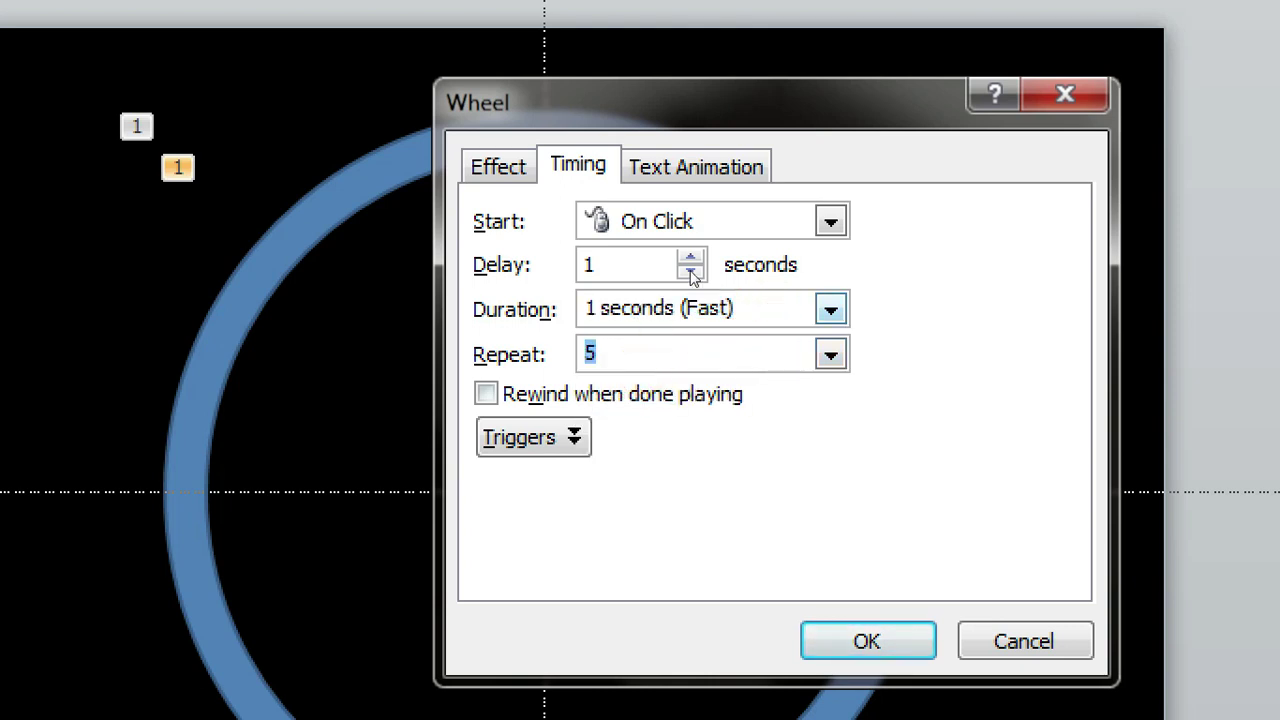
{"action": "left_click", "coordinate": [750, 225]}
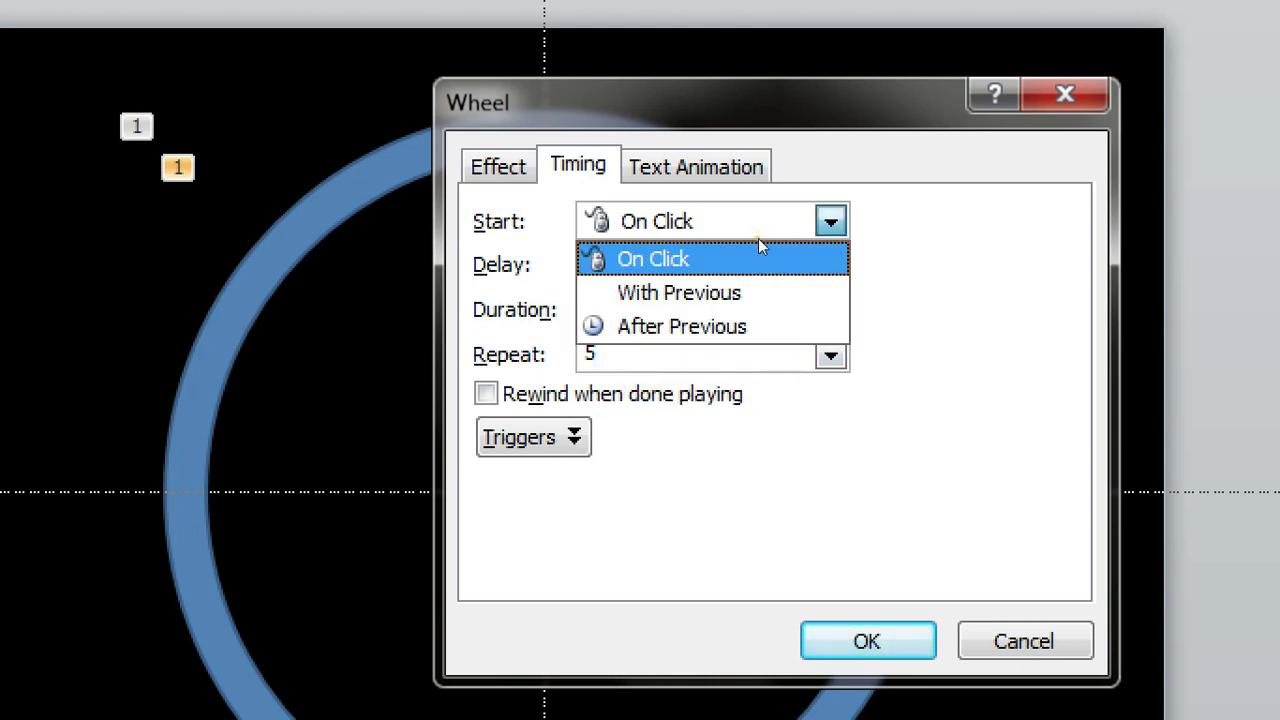
{"action": "left_click", "coordinate": [691, 289]}
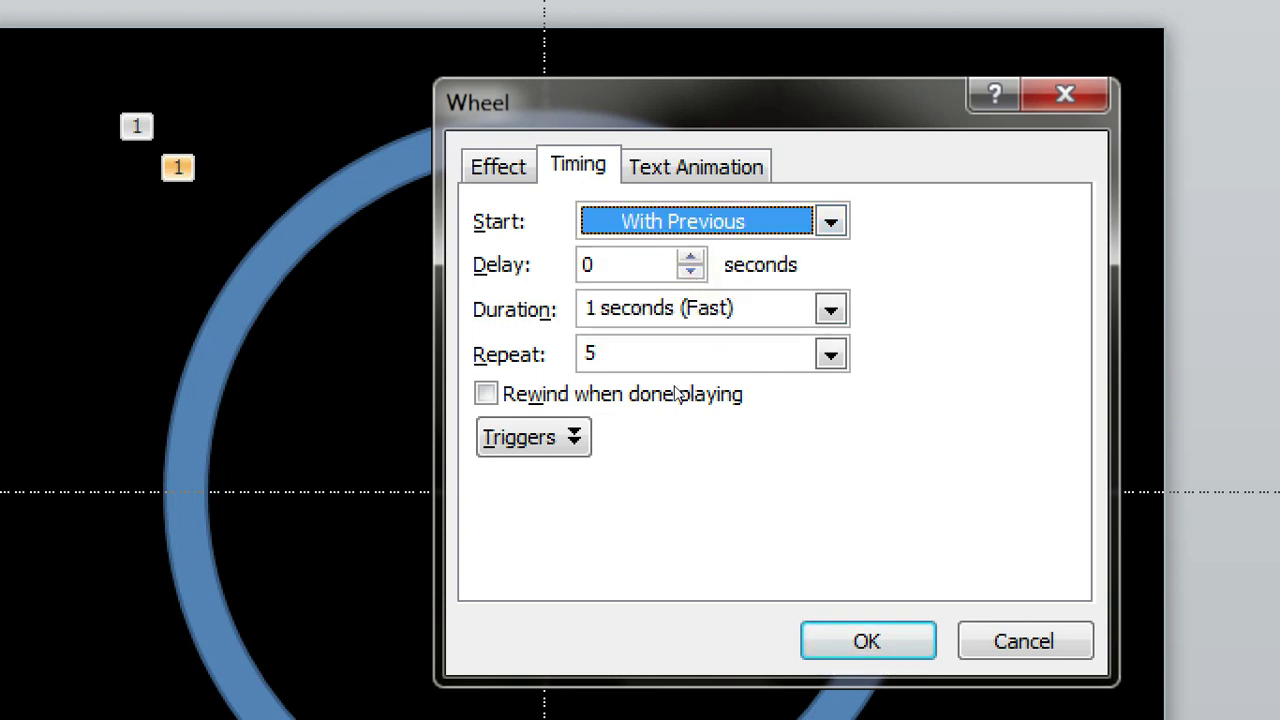
{"action": "key", "text": "Return"}
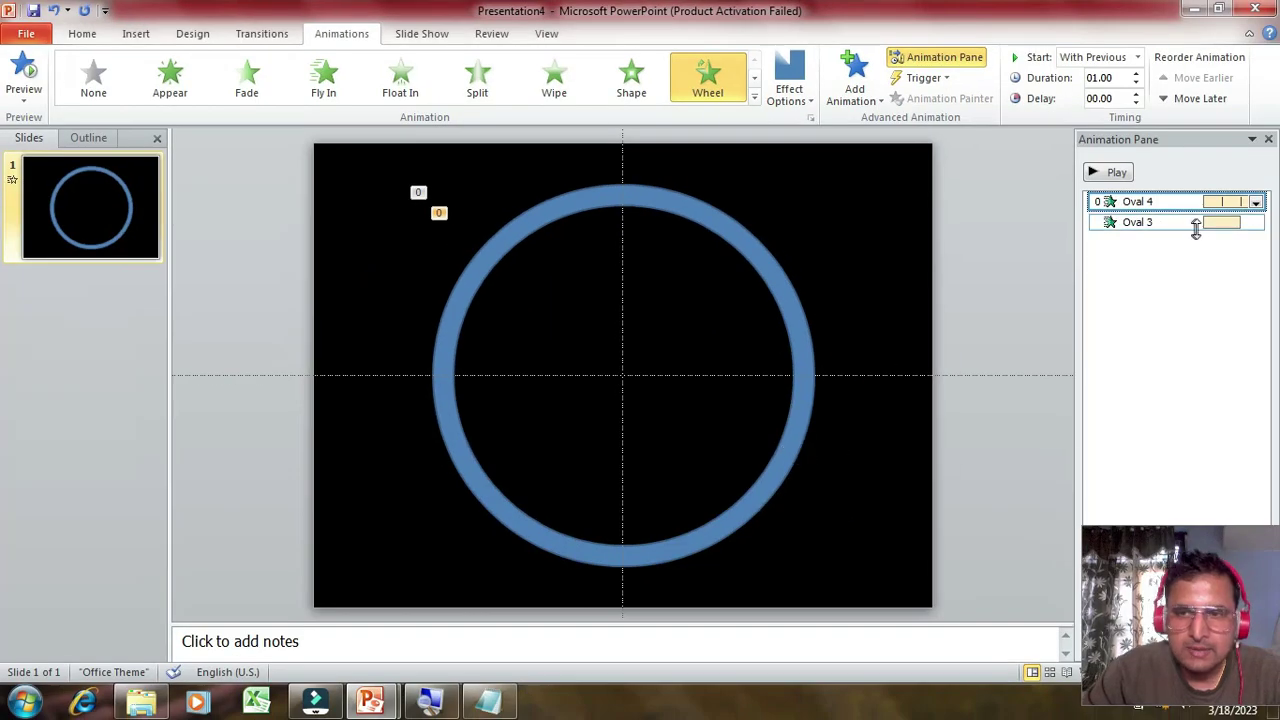
- Open Oval 3's Wheel timing settings and set its delay to 1 second
{"action": "left_click", "coordinate": [1250, 223]}
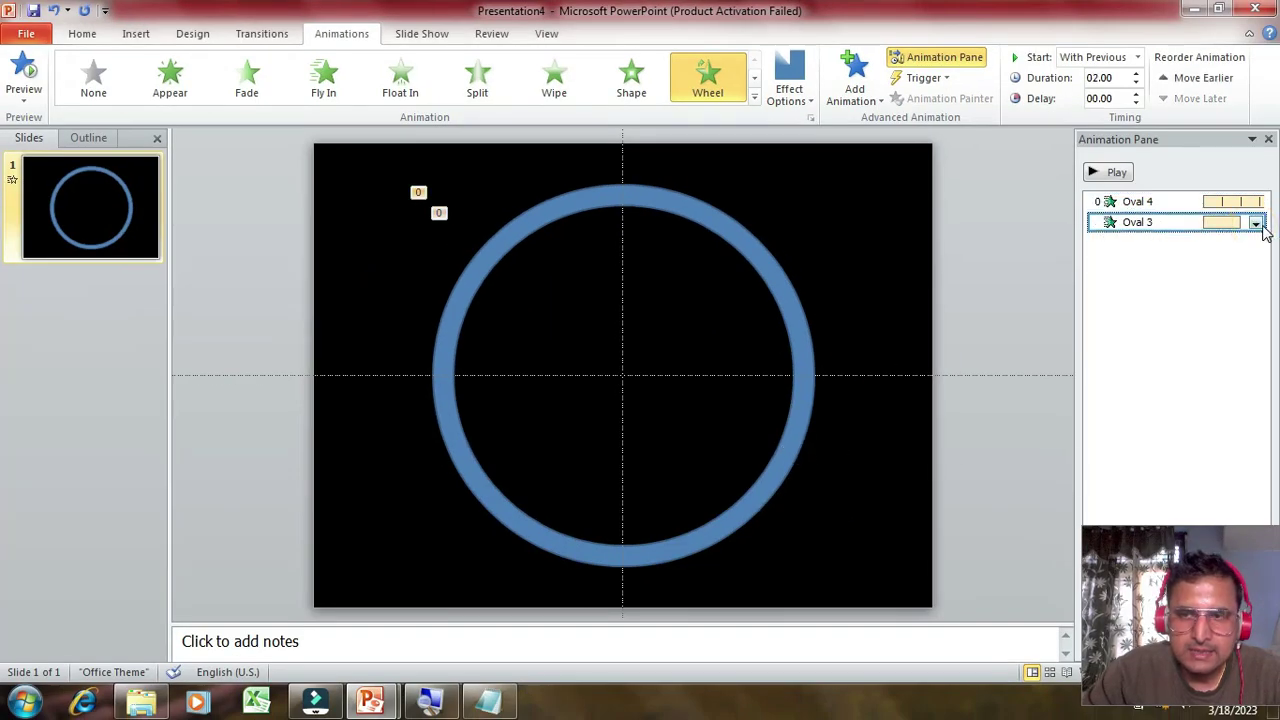
{"action": "left_click", "coordinate": [1256, 223]}
{"action": "left_click", "coordinate": [1145, 331]}
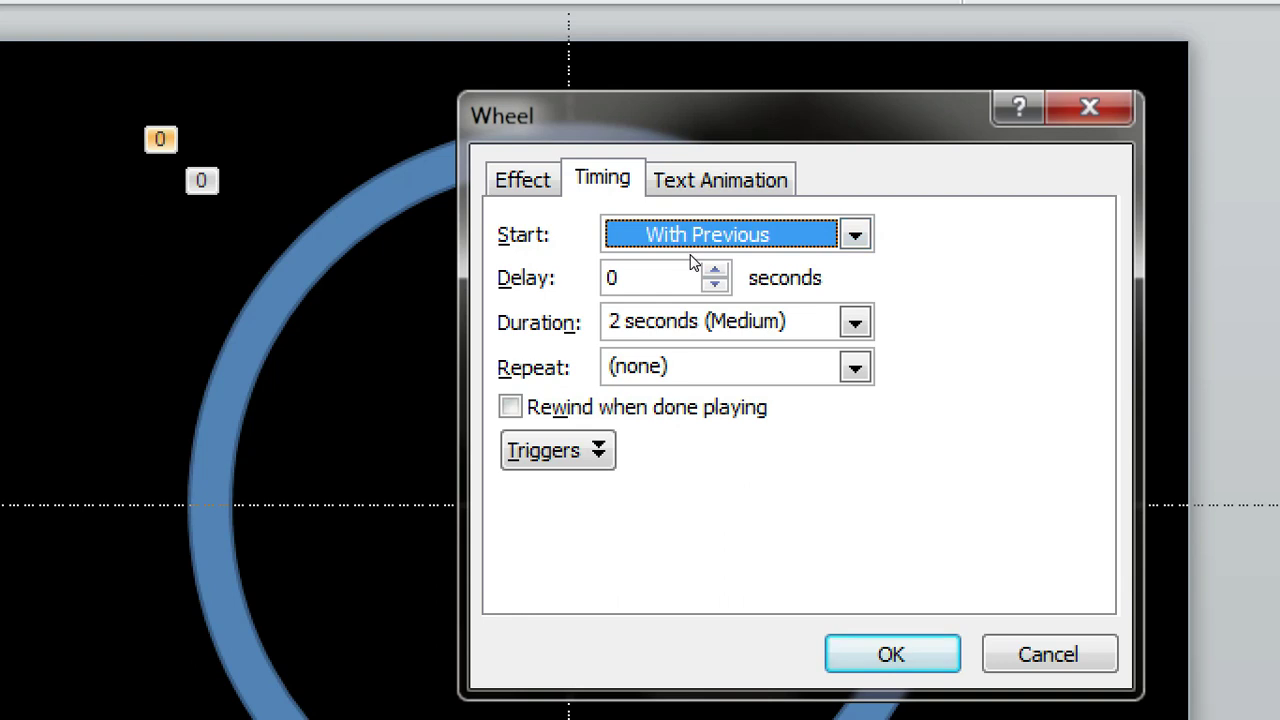
{"action": "left_click", "coordinate": [714, 271]}
{"action": "left_click", "coordinate": [714, 271]}
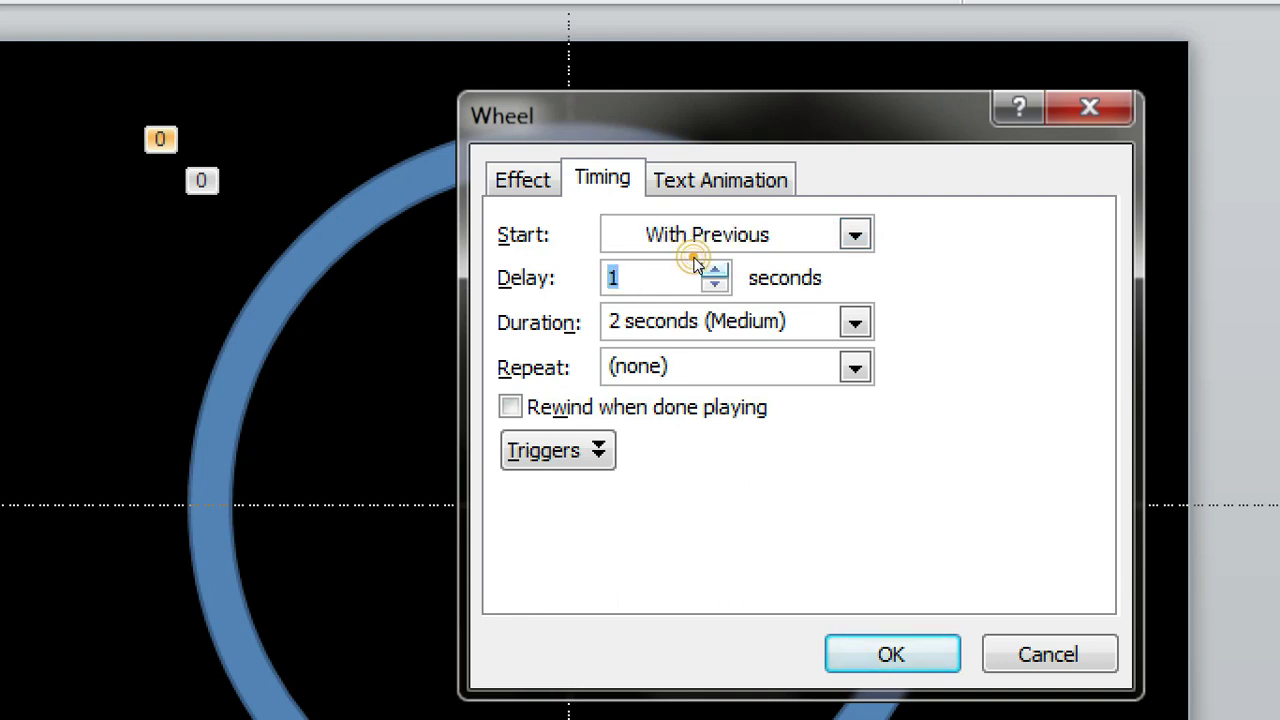
- Set the Wheel duration to 1 second (Fast) and repeat to 5, then confirm
{"action": "key", "text": "Tab"}
{"action": "key", "text": "alt+Down"}
{"action": "key", "text": "Down"}
{"action": "key", "text": "Down"}
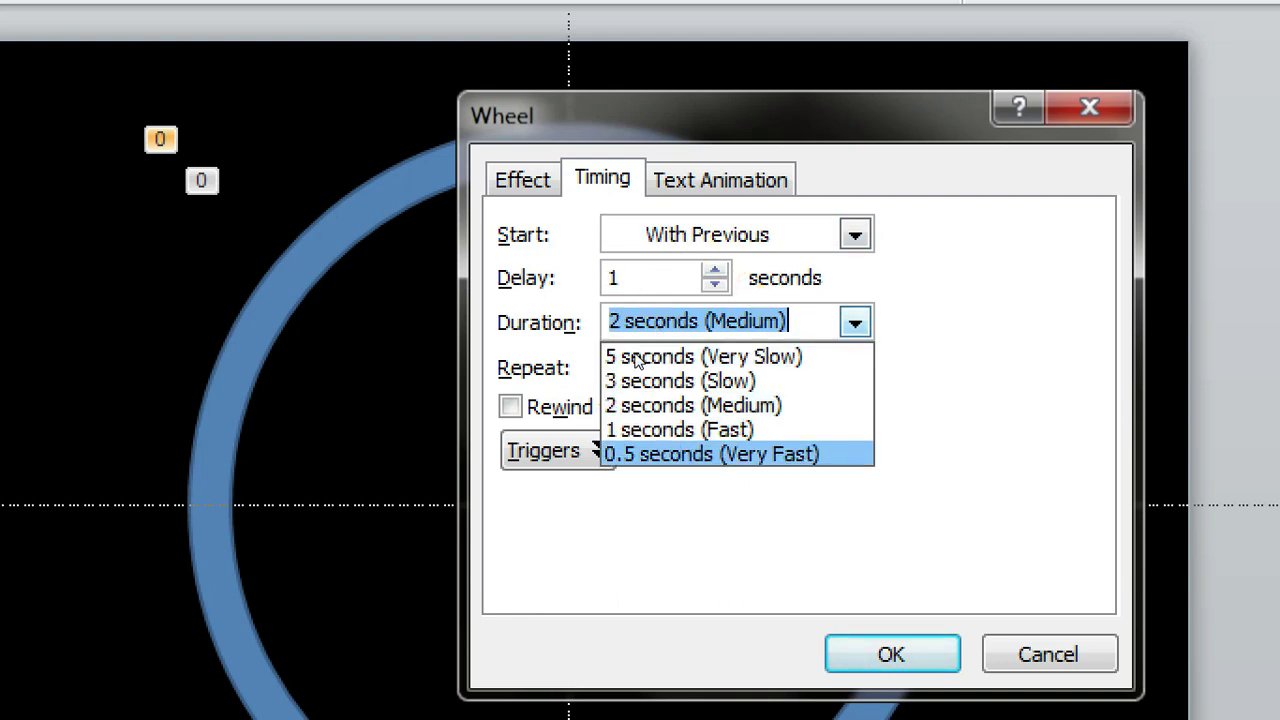
{"action": "key", "text": "Up"}
{"action": "key", "text": "Return"}
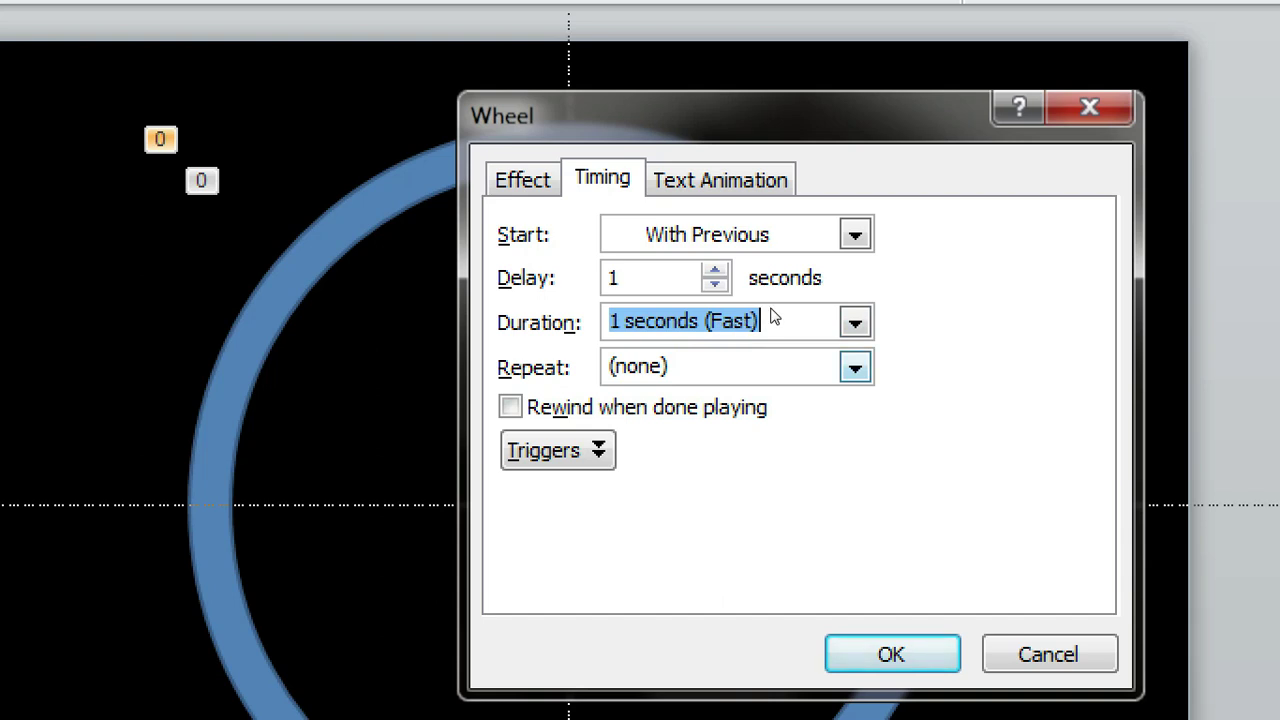
{"action": "left_click", "coordinate": [682, 367]}
{"action": "key", "text": "Down"}
{"action": "key", "text": "Down"}
{"action": "key", "text": "Down"}
{"action": "key", "text": "Down"}
{"action": "left_click", "coordinate": [682, 370]}
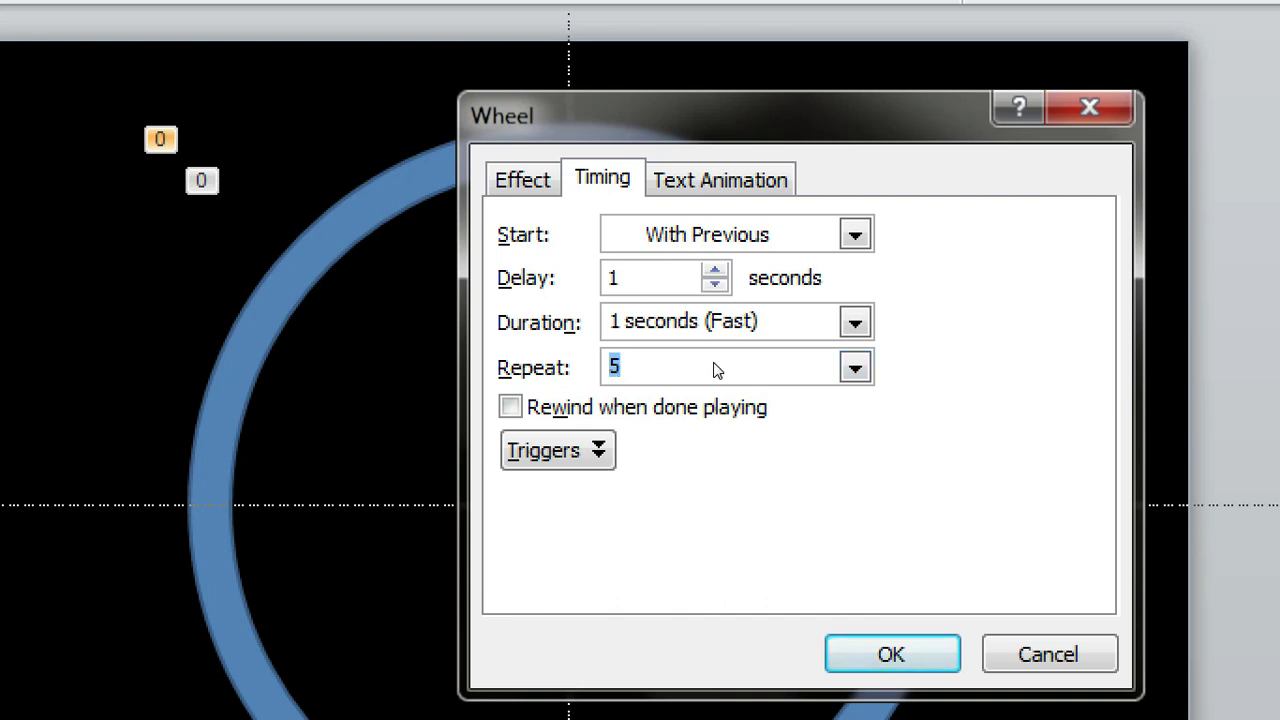
{"action": "key", "text": "Return"}
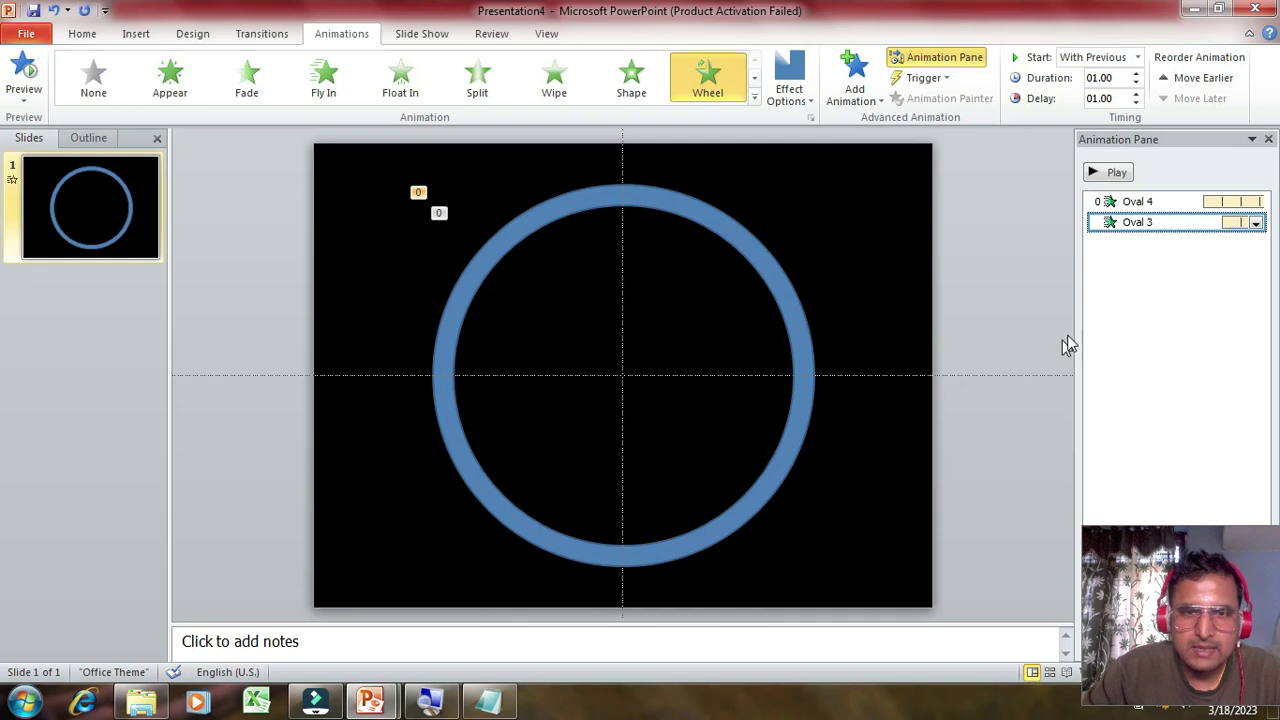
{"action": "left_click", "coordinate": [1100, 180]}
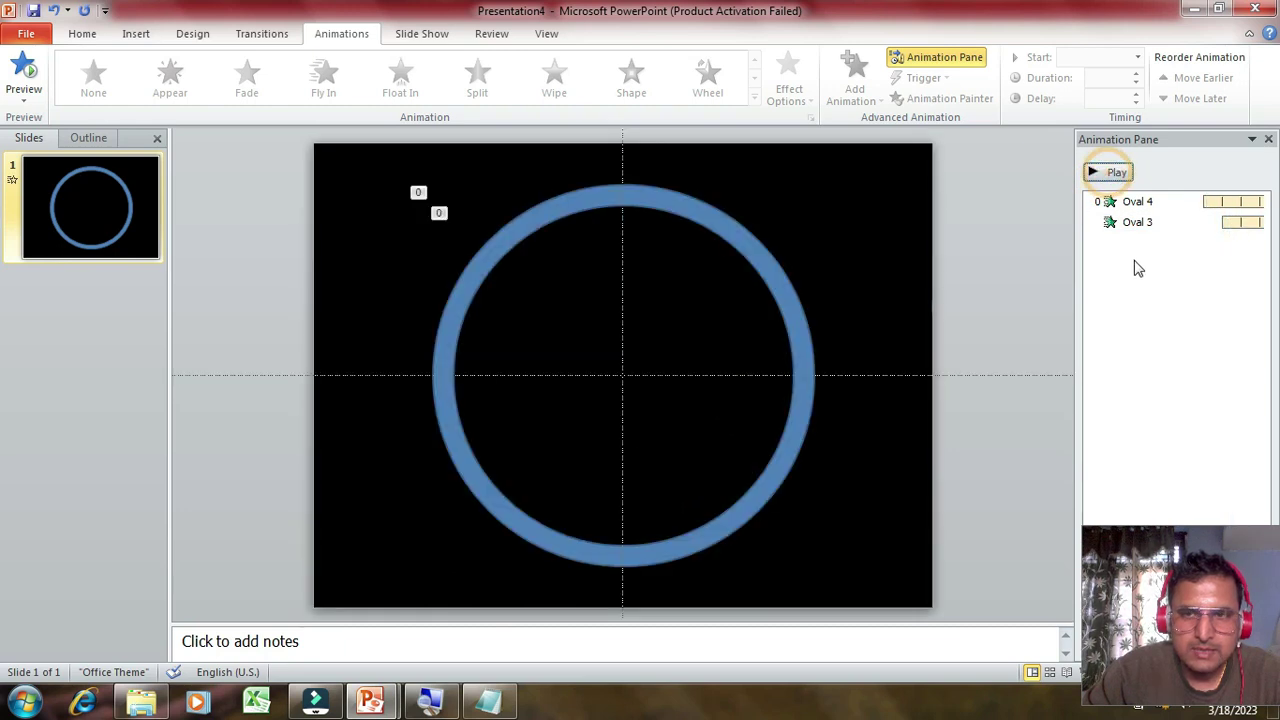
{"action": "left_click", "coordinate": [1175, 203]}
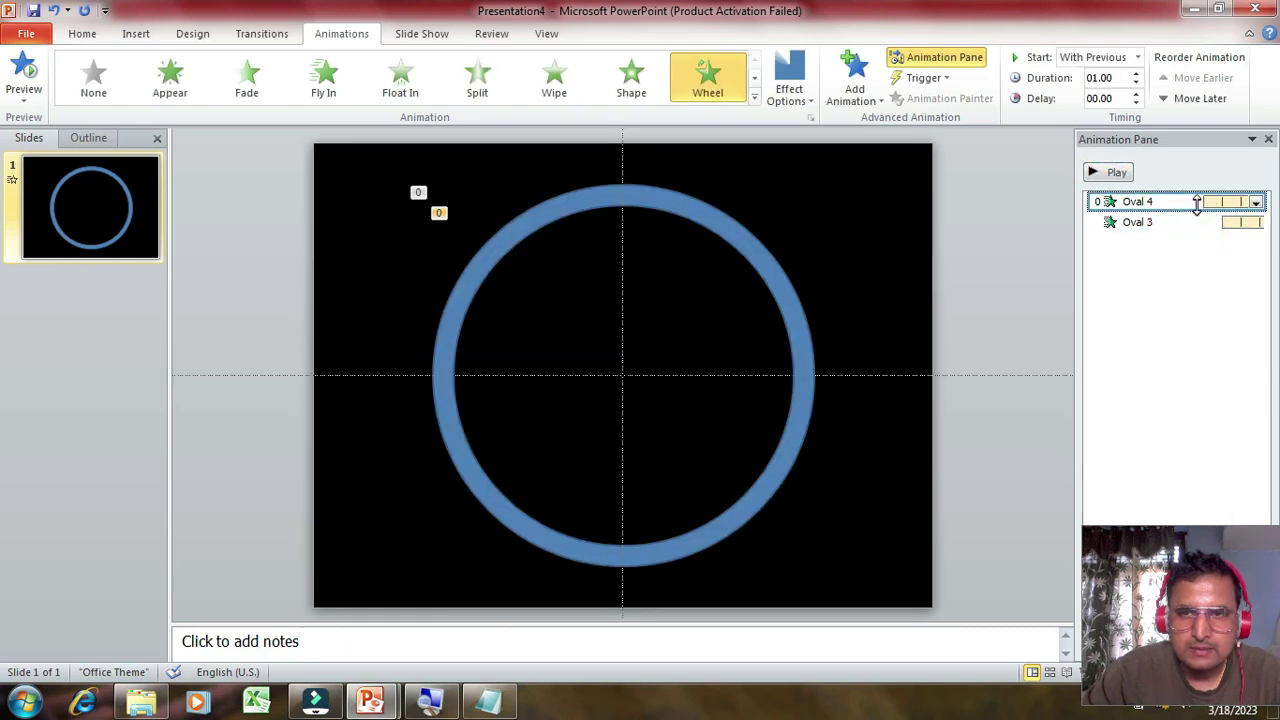
{"action": "left_click", "coordinate": [1256, 203]}
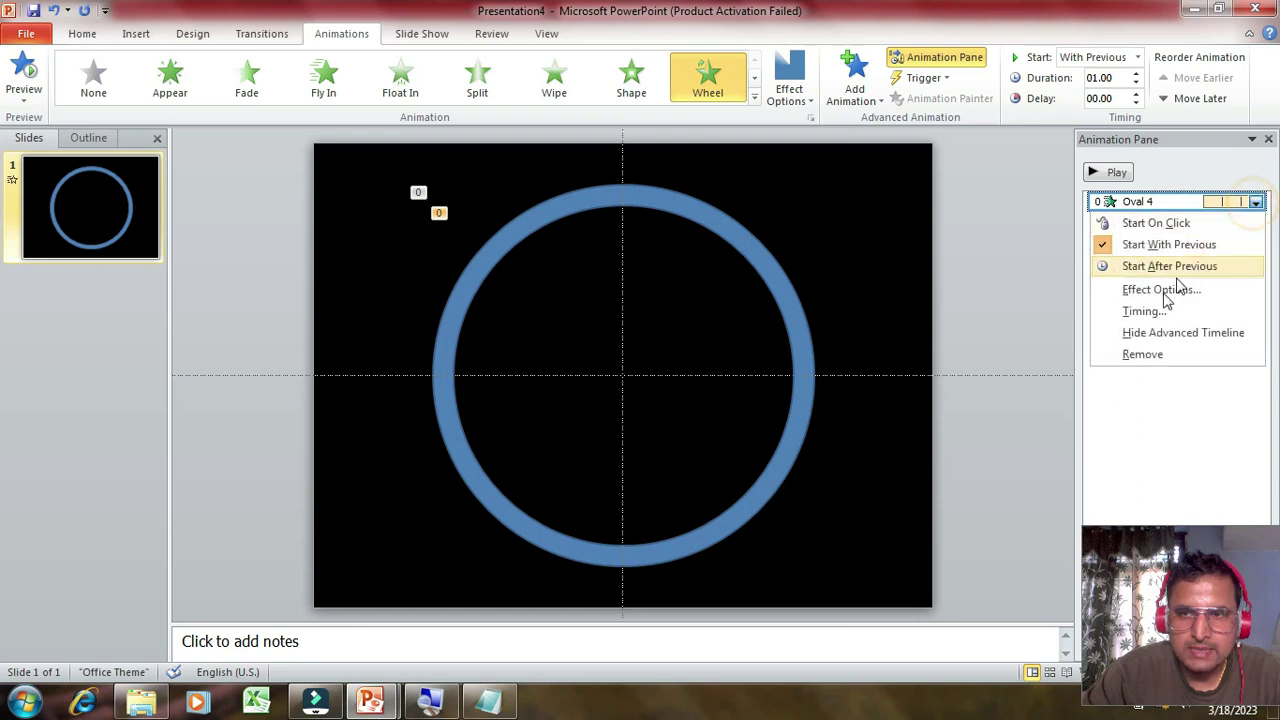
{"action": "left_click", "coordinate": [1148, 308]}
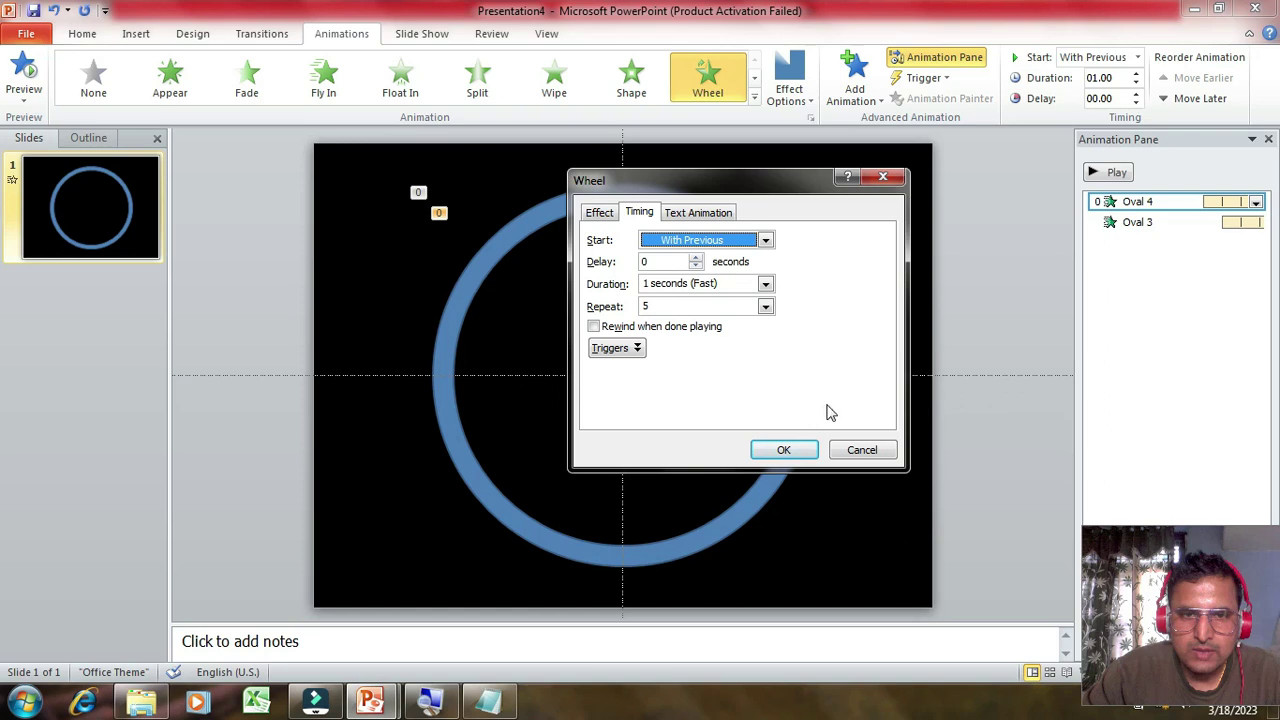
{"action": "left_click", "coordinate": [862, 452]}
{"action": "left_click", "coordinate": [1238, 222]}
{"action": "left_click", "coordinate": [1256, 223]}
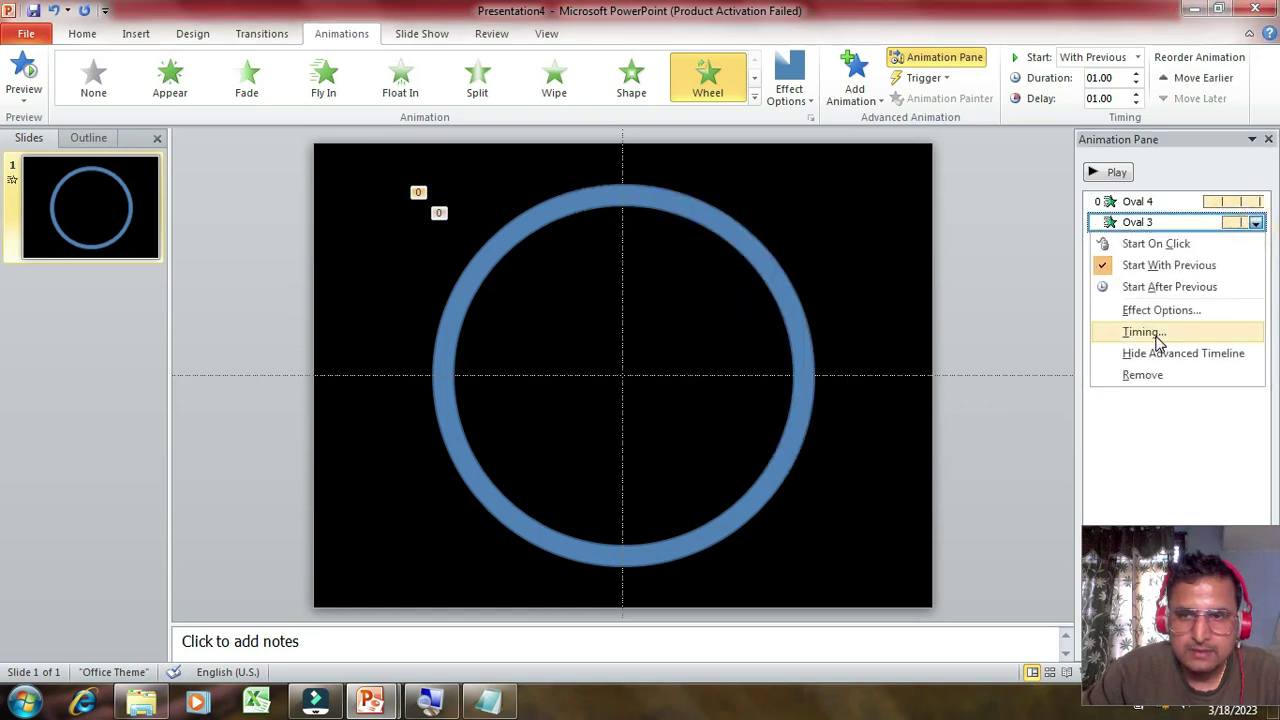
{"action": "left_click", "coordinate": [1155, 333]}
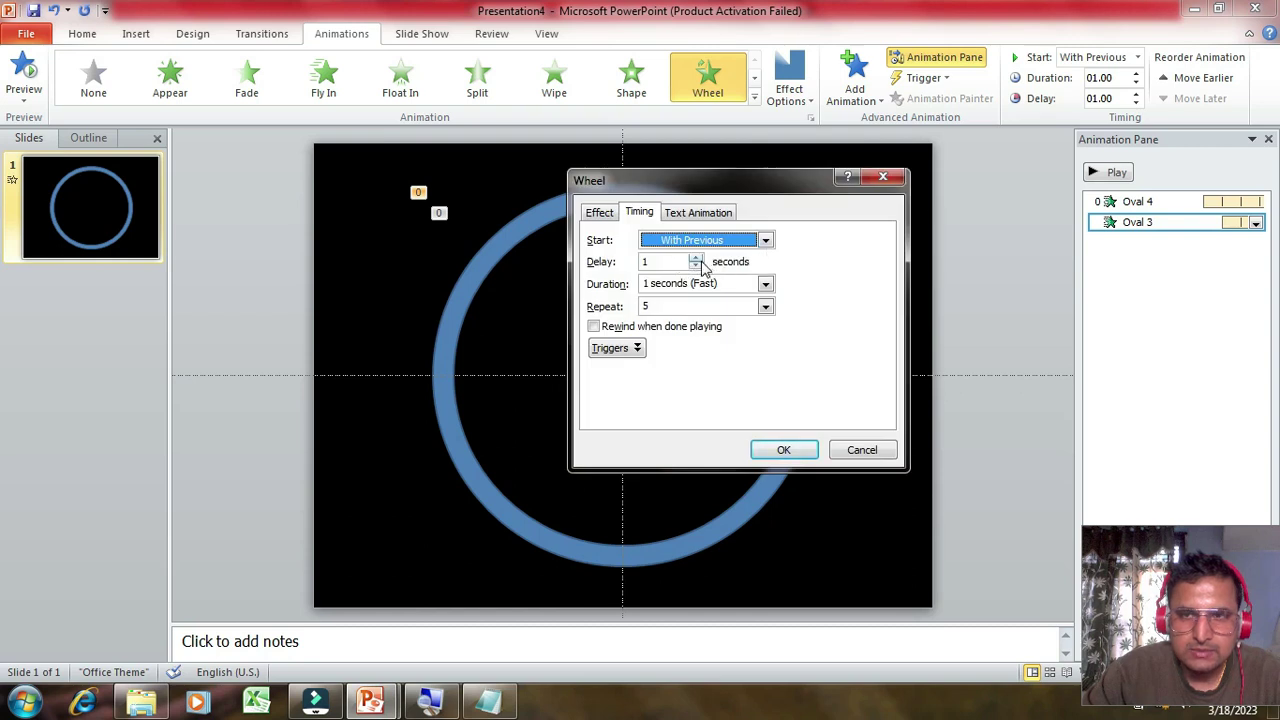
{"action": "left_click", "coordinate": [862, 450]}
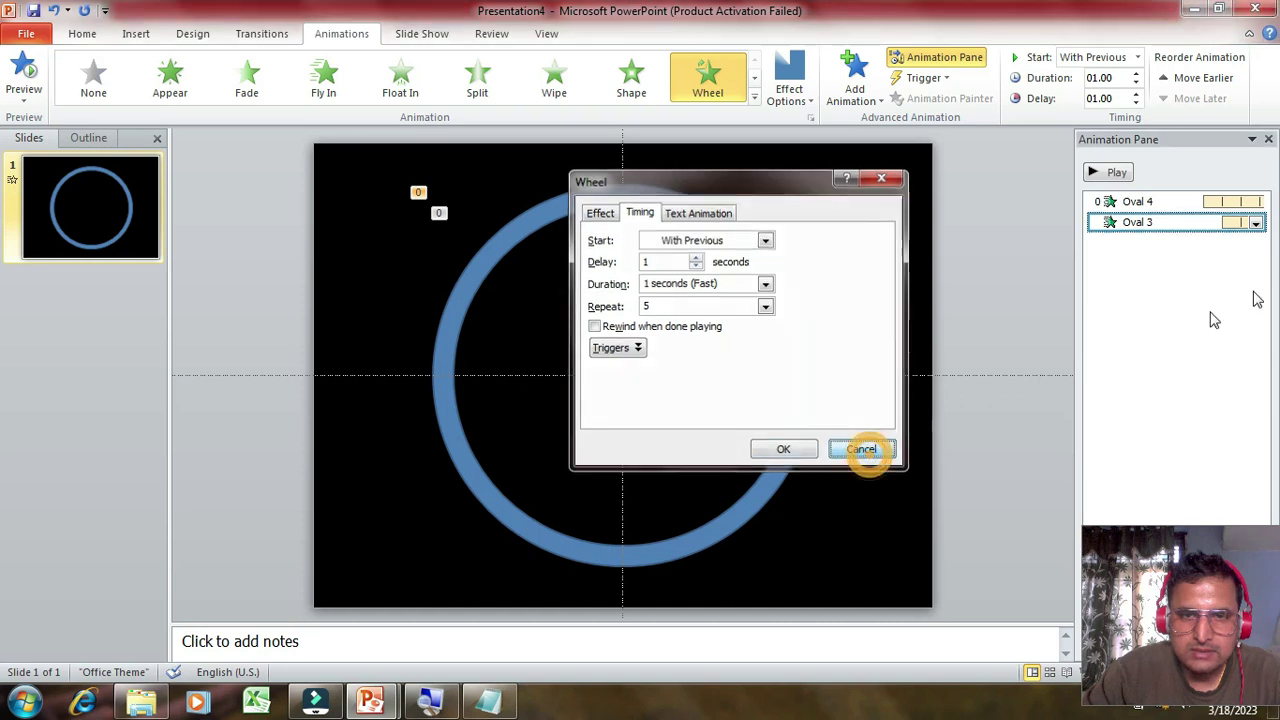
{"action": "left_click", "coordinate": [1238, 202]}
{"action": "left_click", "coordinate": [1256, 203]}
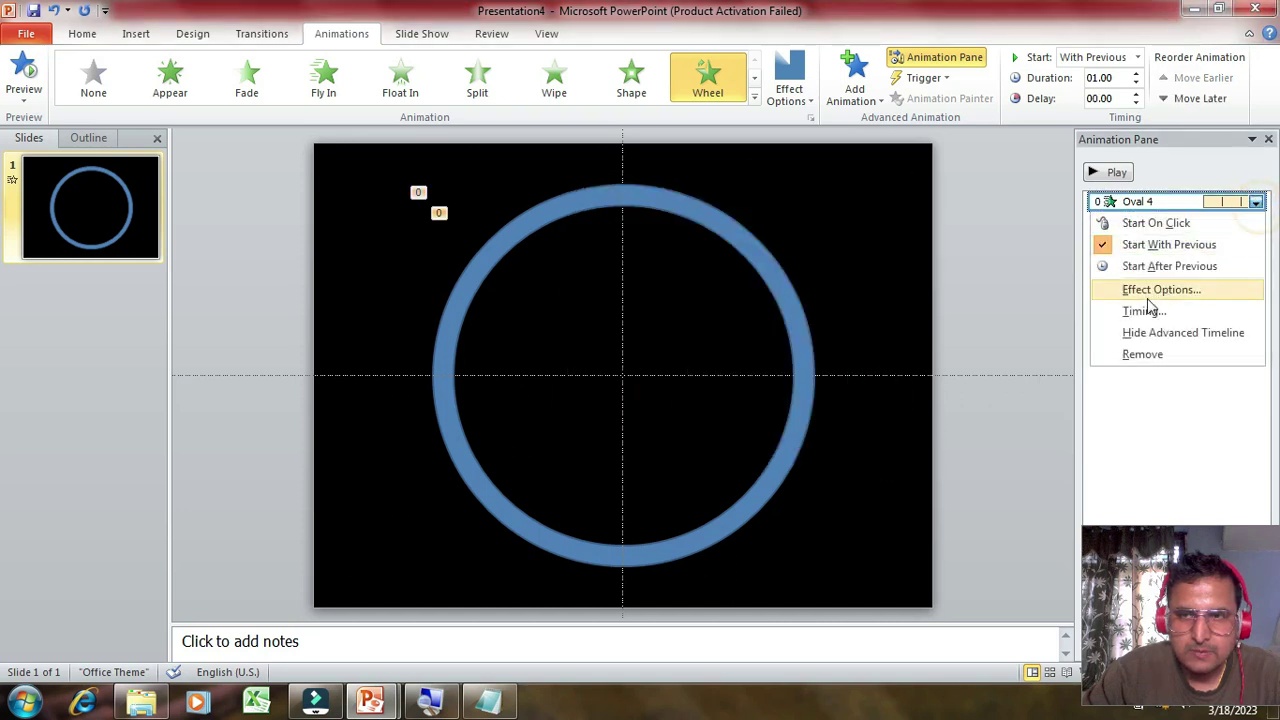
- Give Oval 4's Wheel animation a 1-second delay
{"action": "left_click", "coordinate": [1140, 309]}
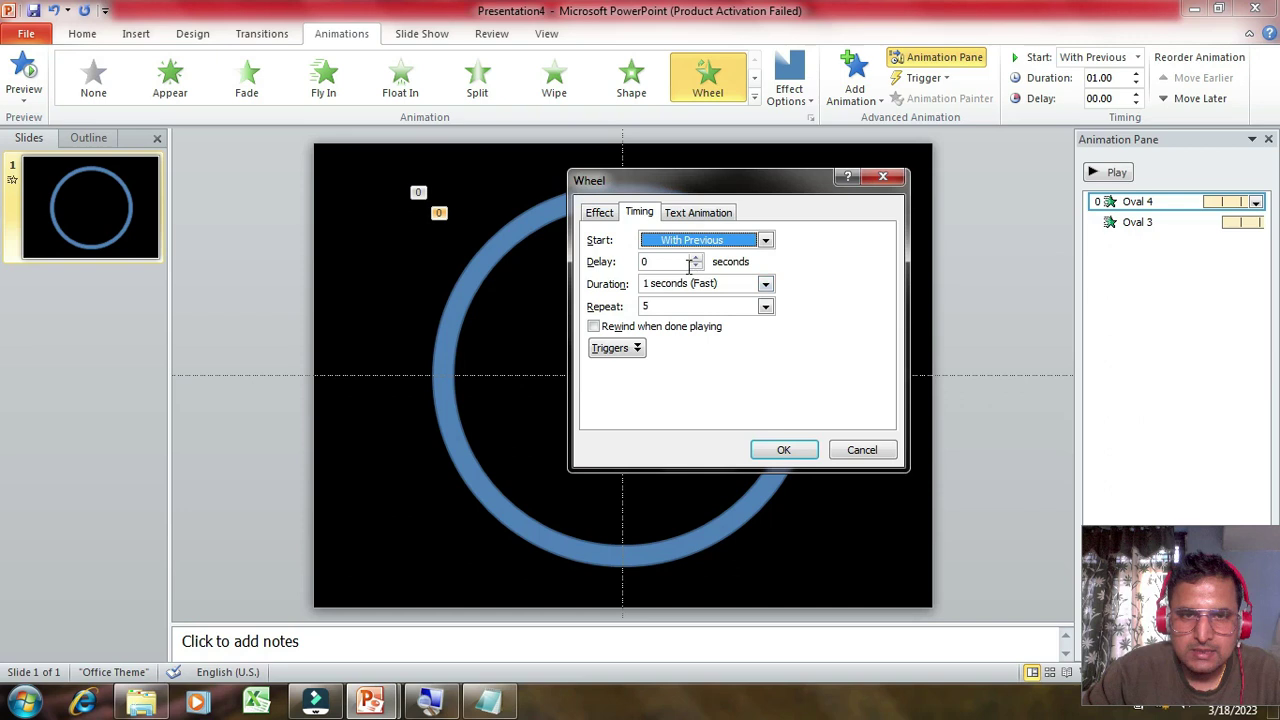
{"action": "left_click", "coordinate": [697, 257]}
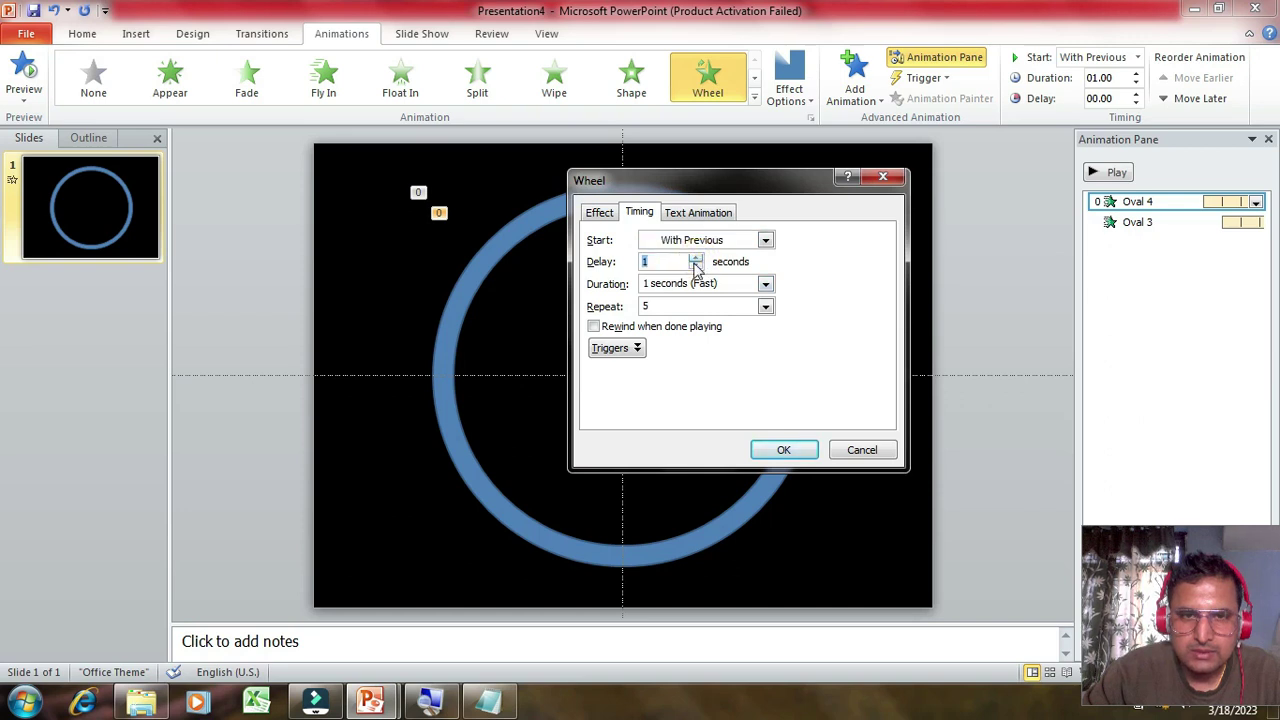
{"action": "left_click", "coordinate": [779, 452]}
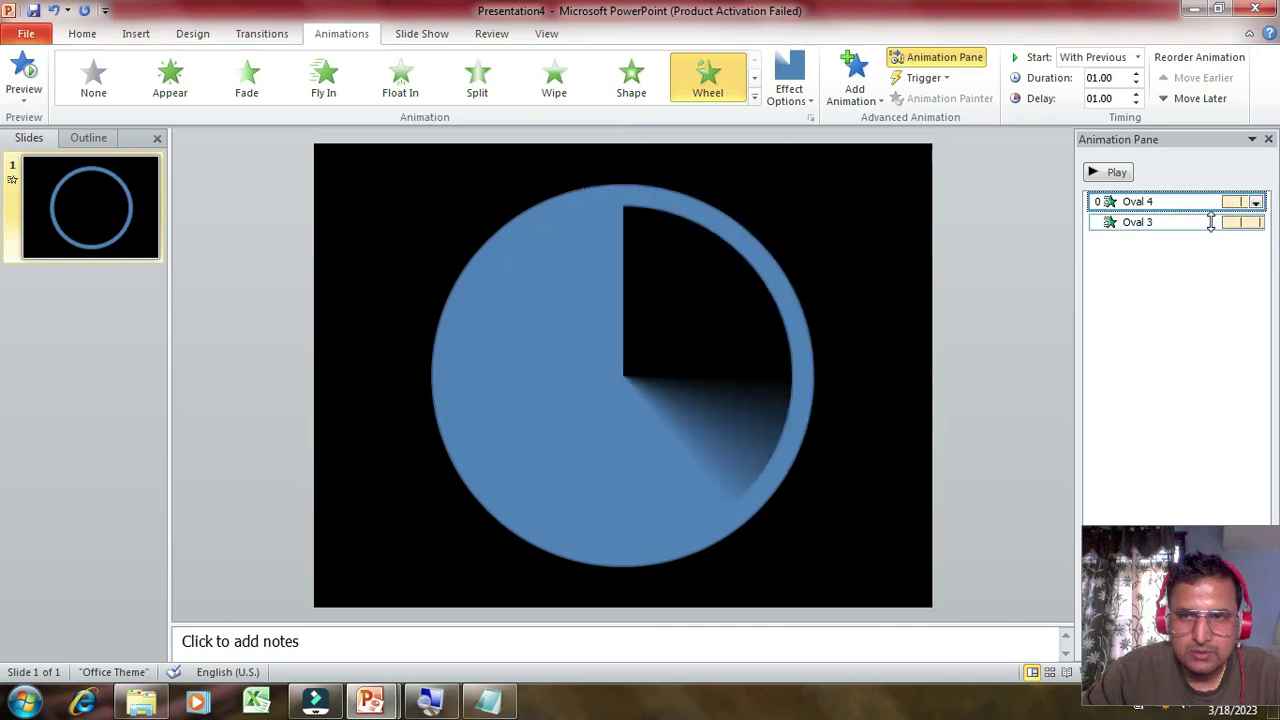
- Check Oval 3's timing settings and preview the slide's animations
{"action": "left_click", "coordinate": [1250, 222]}
{"action": "left_click", "coordinate": [1255, 222]}
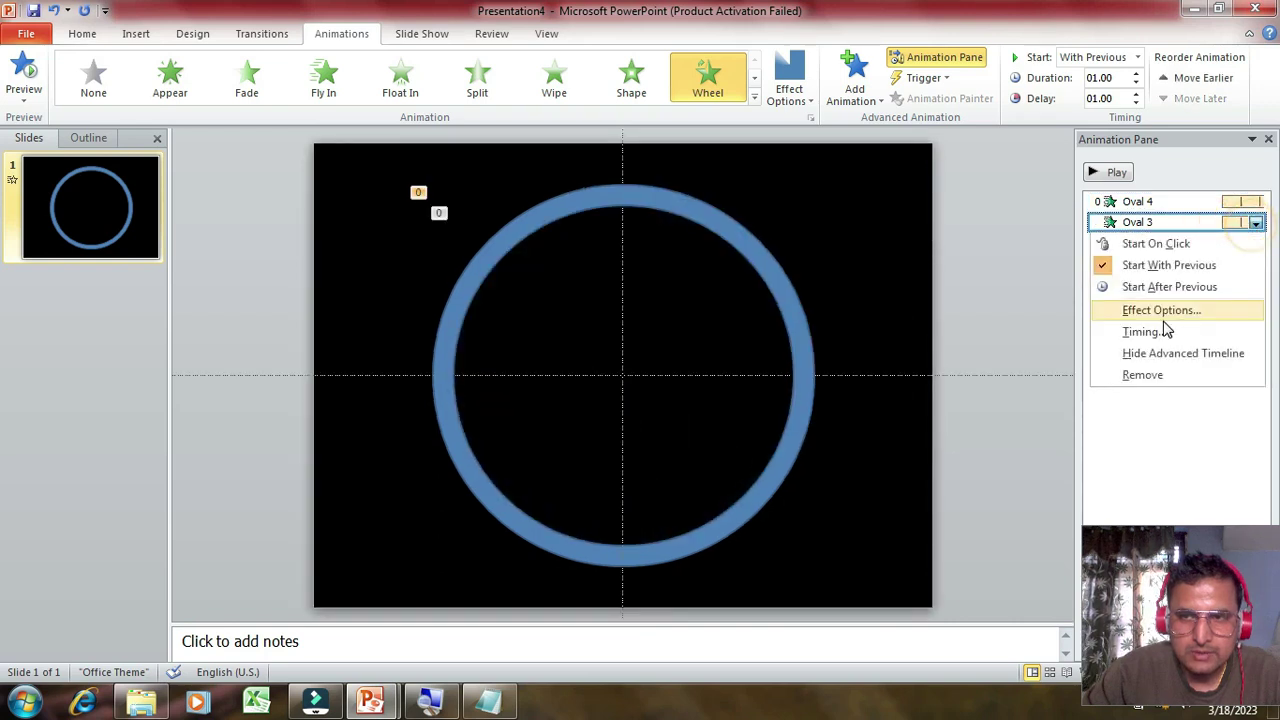
{"action": "left_click", "coordinate": [1150, 328]}
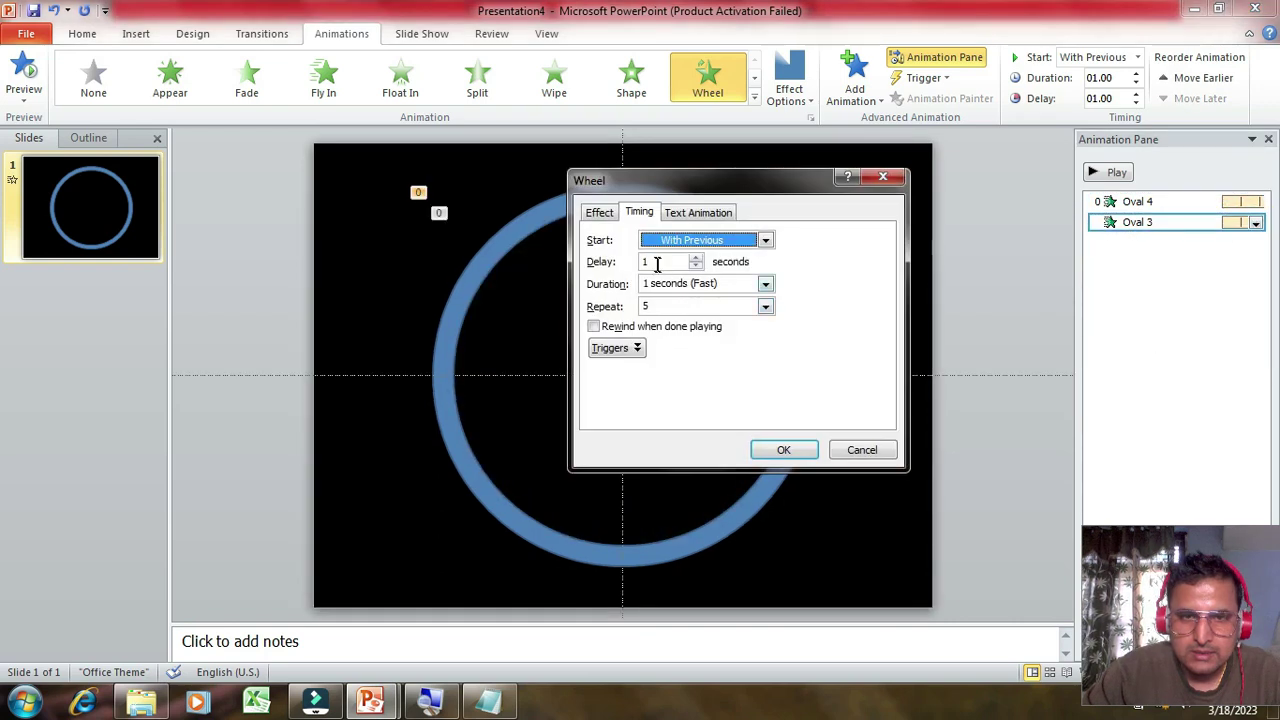
{"action": "left_click", "coordinate": [784, 450]}
{"action": "left_click", "coordinate": [1110, 174]}
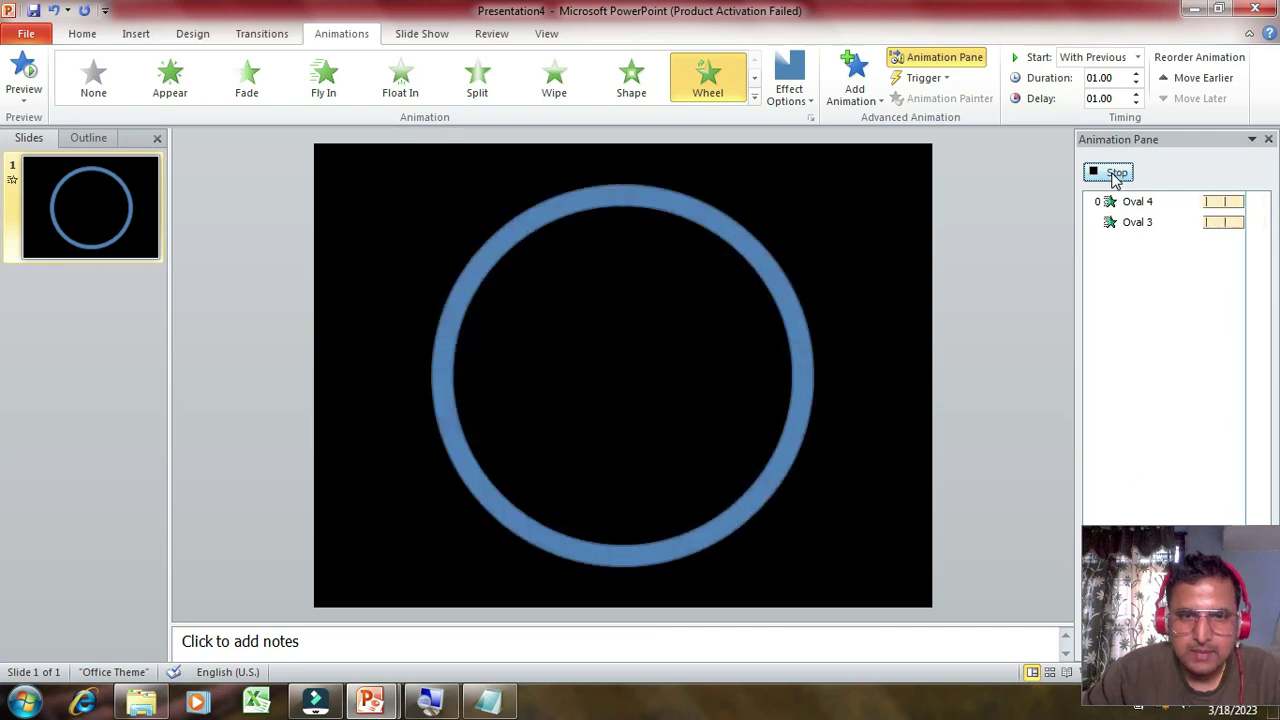
{"action": "left_click", "coordinate": [1011, 268]}
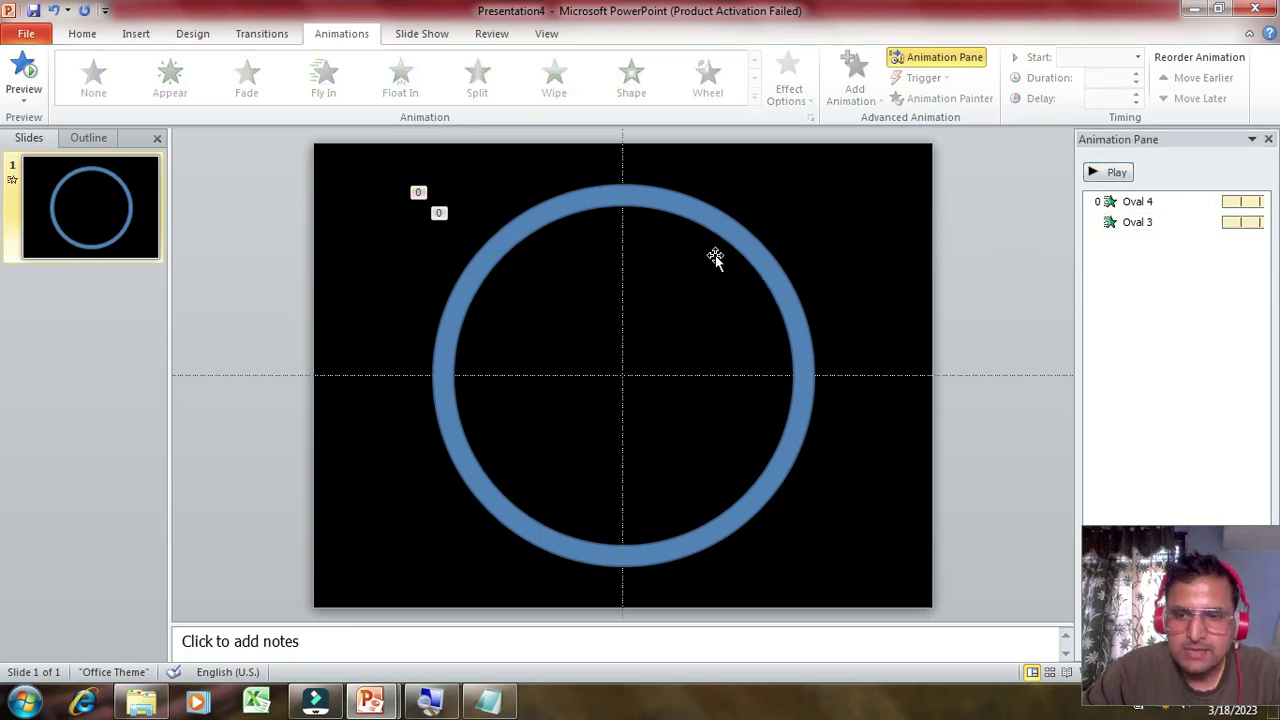
- Insert a text box for the number 5 just left of the ring
{"action": "left_click", "coordinate": [141, 35]}
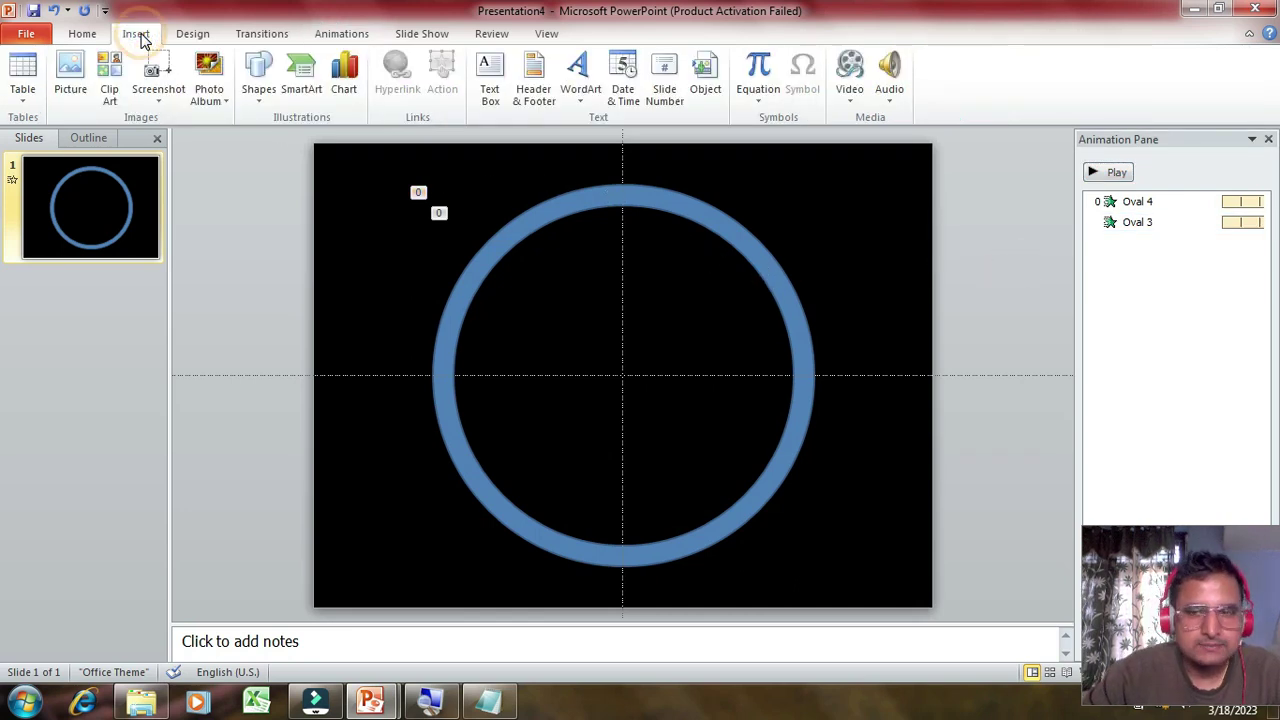
{"action": "left_click", "coordinate": [270, 95]}
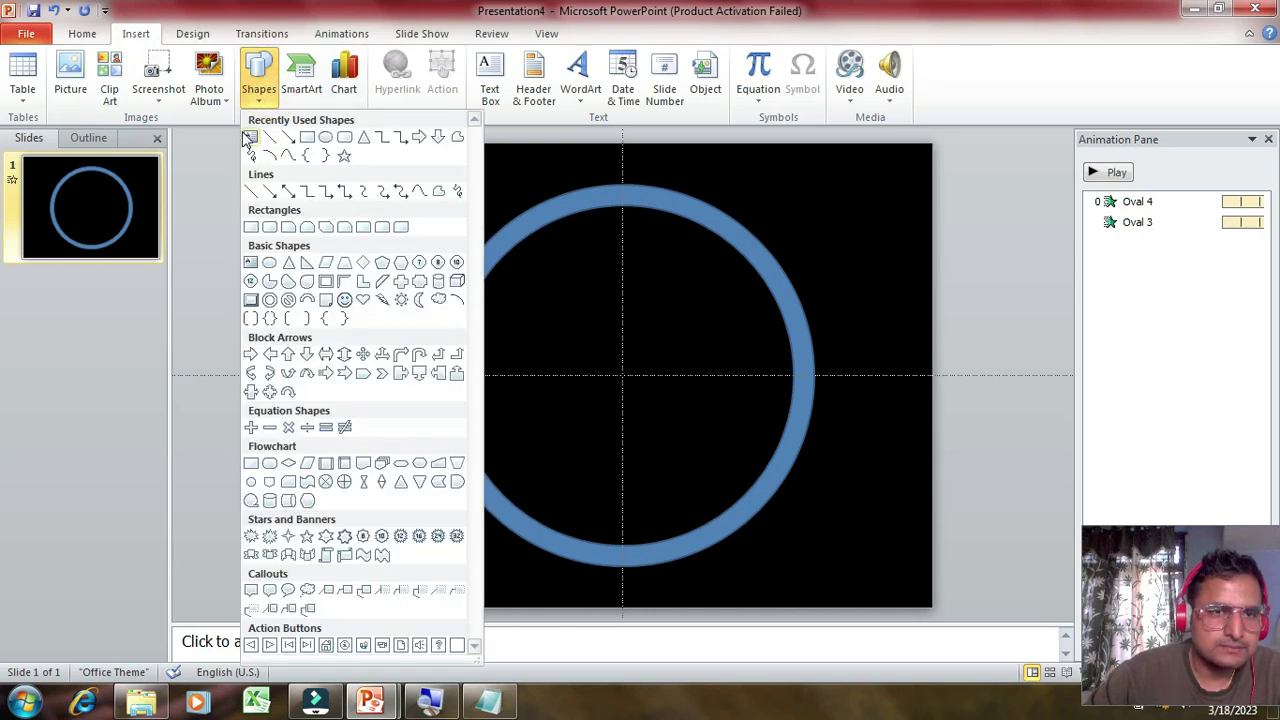
{"action": "left_click", "coordinate": [251, 139]}
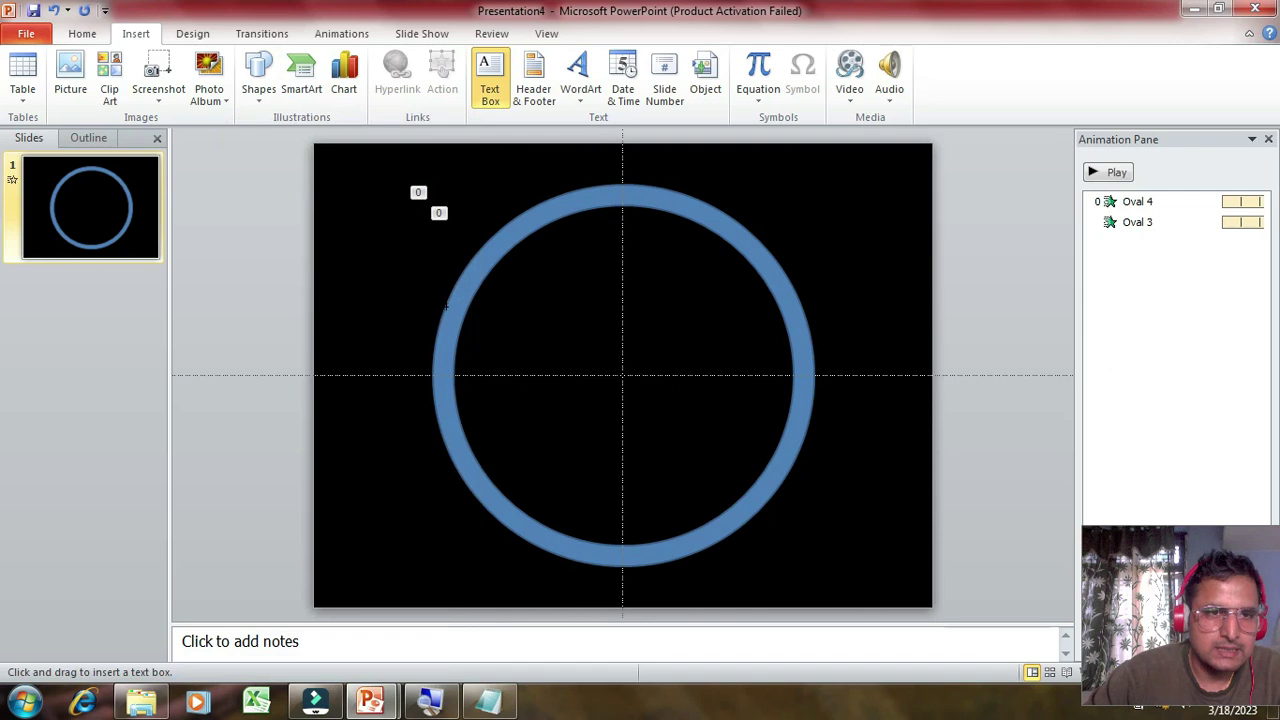
{"action": "left_click", "coordinate": [416, 309]}
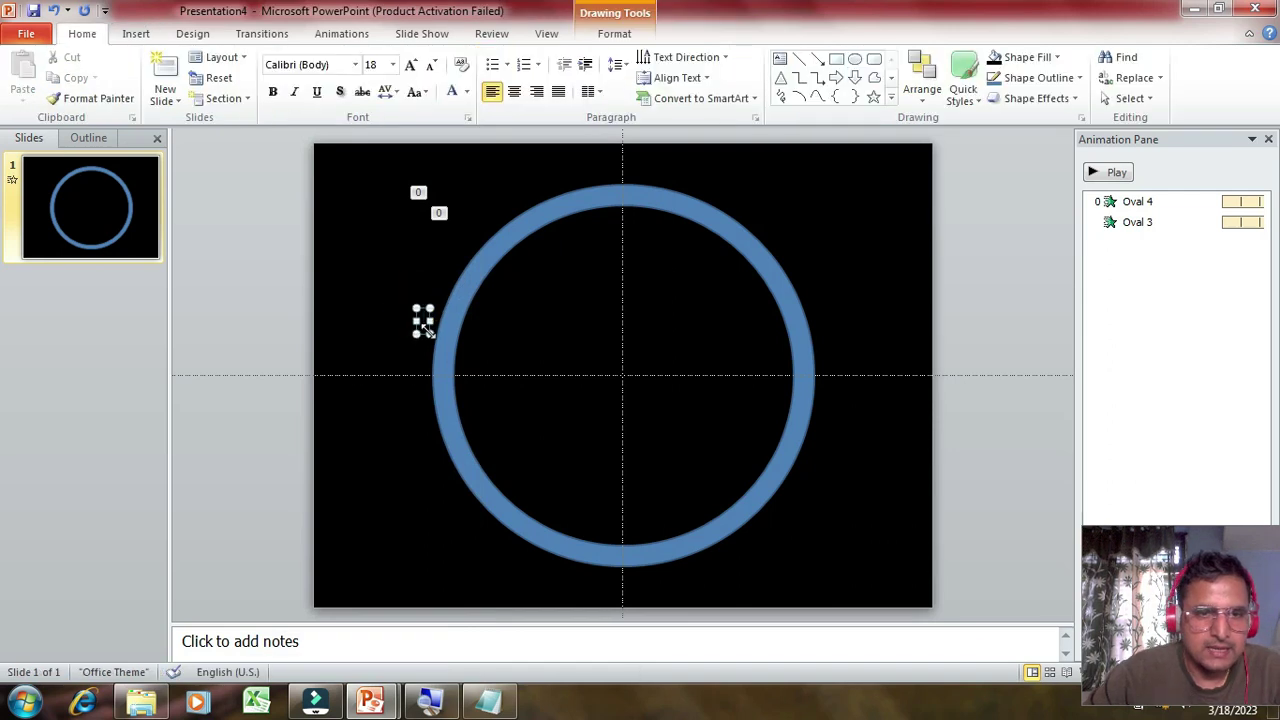
{"action": "left_click_drag", "start_coordinate": [430, 332], "coordinate": [556, 360]}
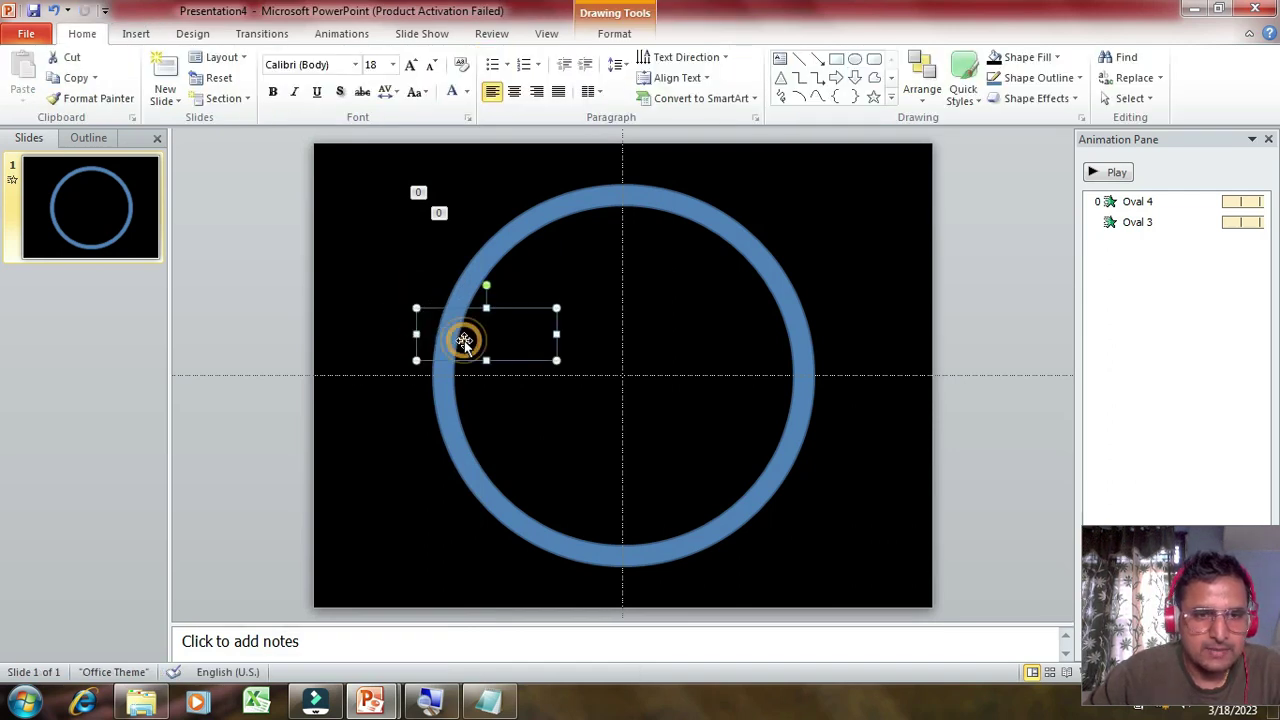
{"action": "left_click", "coordinate": [464, 342]}
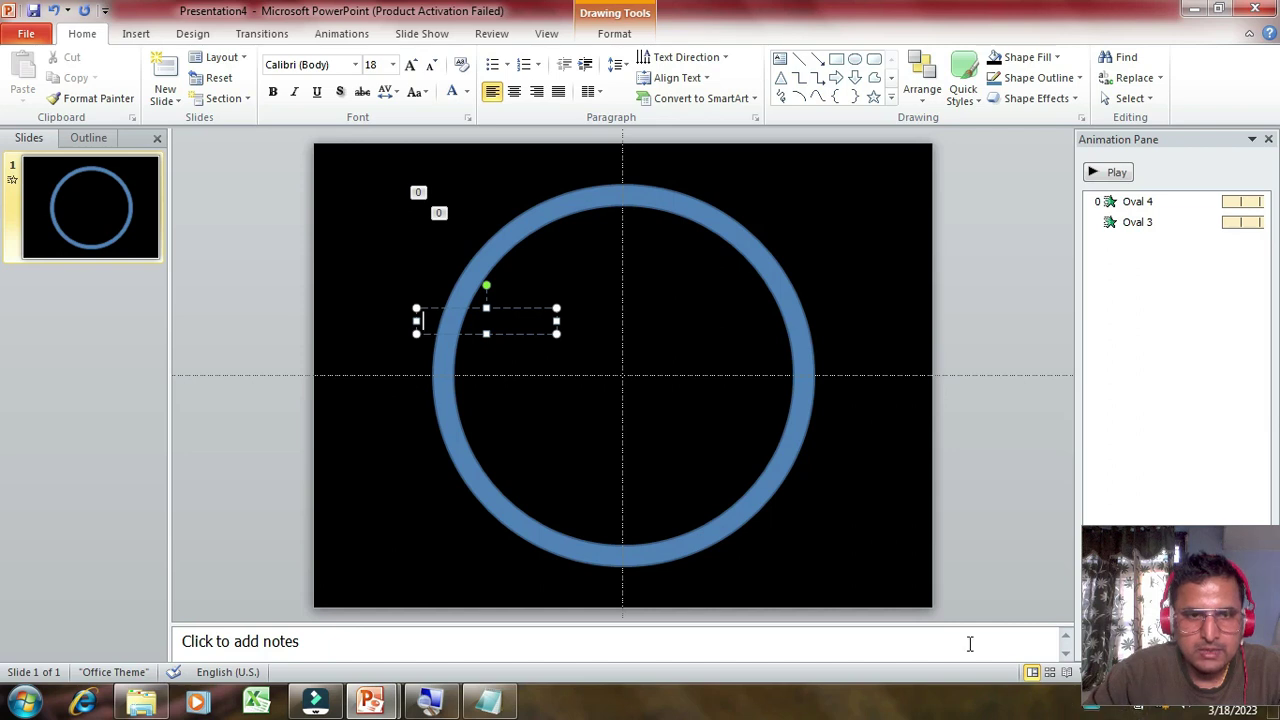
- Colour the 5 white and set its font to Adobe Arabic
{"action": "key", "text": "ctrl+a"}
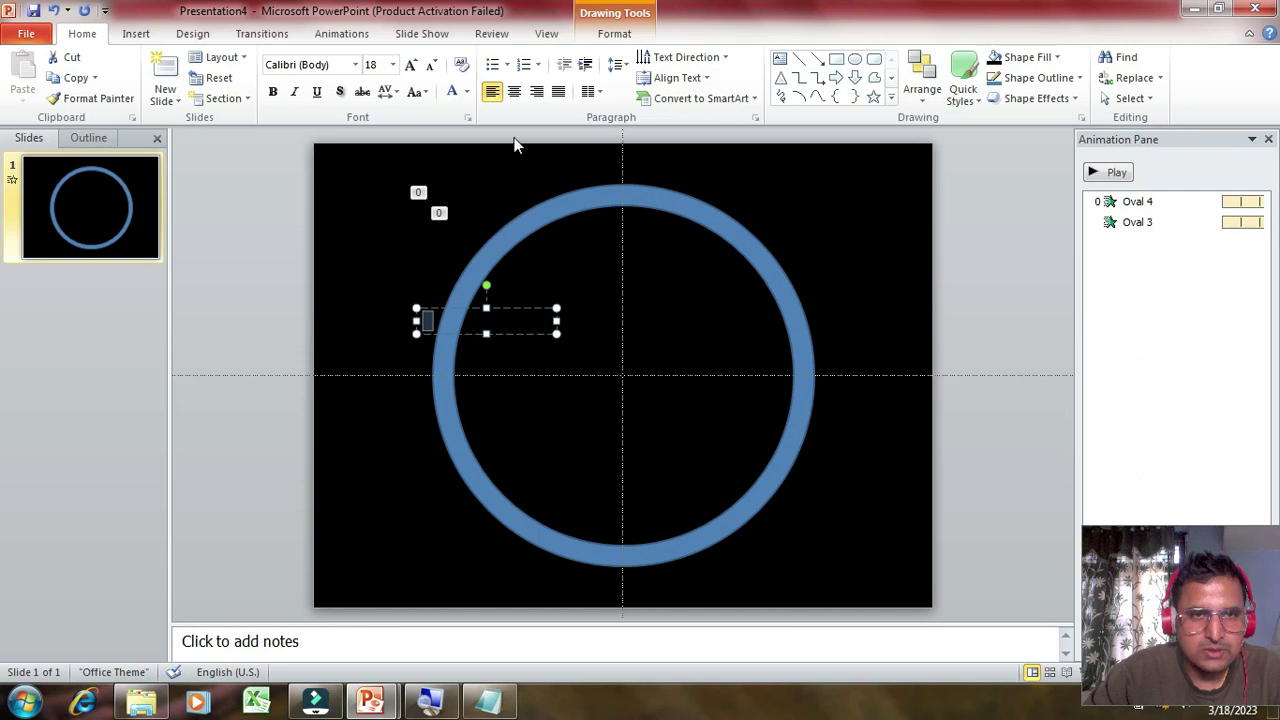
{"action": "left_click", "coordinate": [466, 92]}
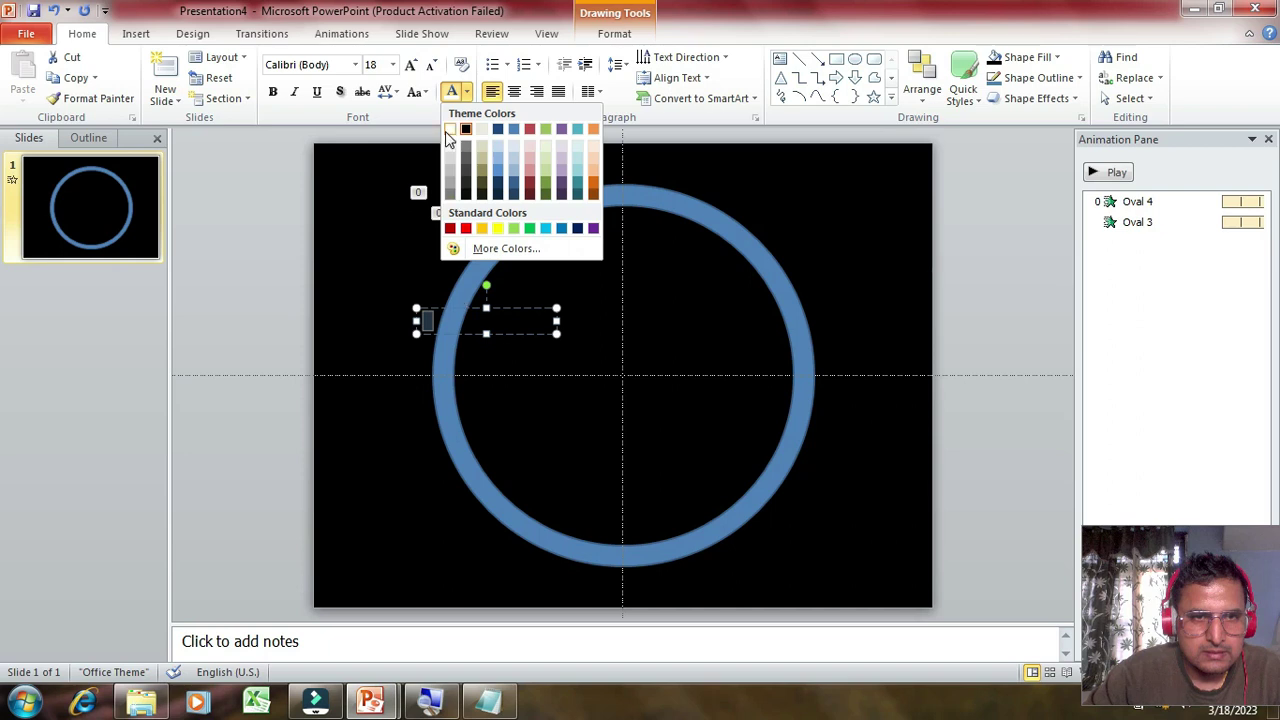
{"action": "left_click", "coordinate": [449, 129]}
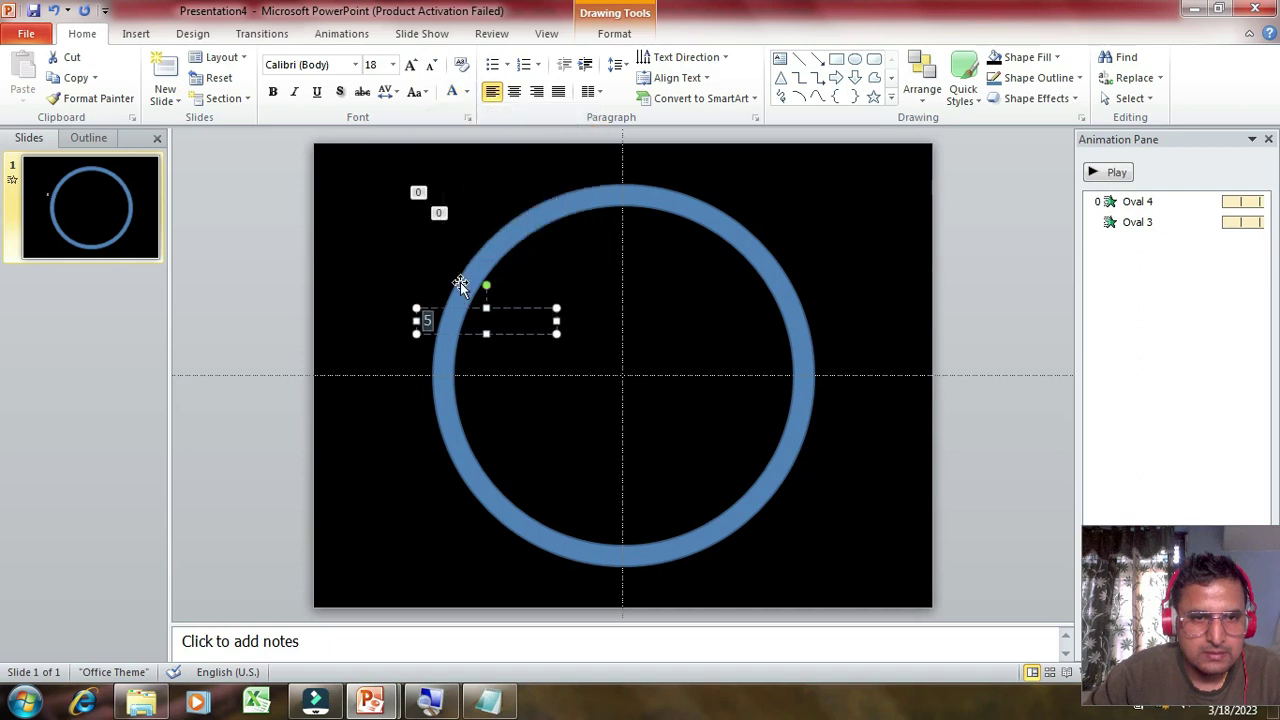
{"action": "left_click", "coordinate": [468, 92]}
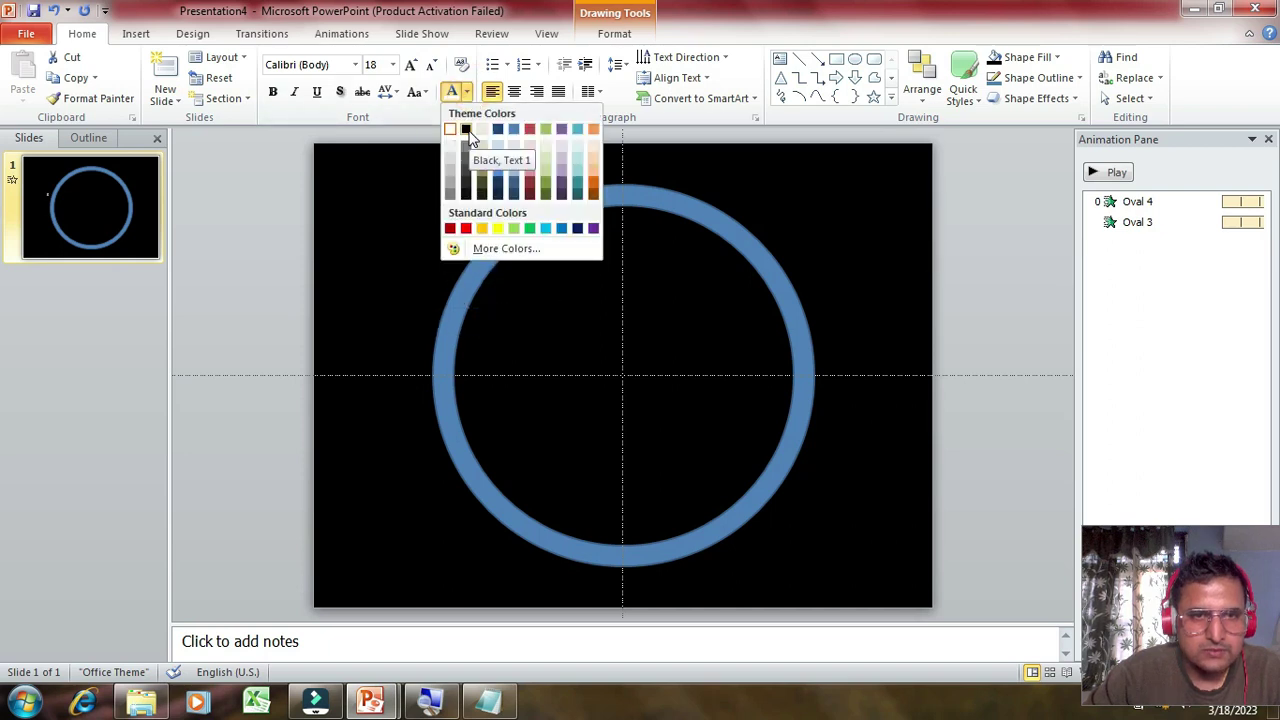
{"action": "left_click", "coordinate": [467, 130]}
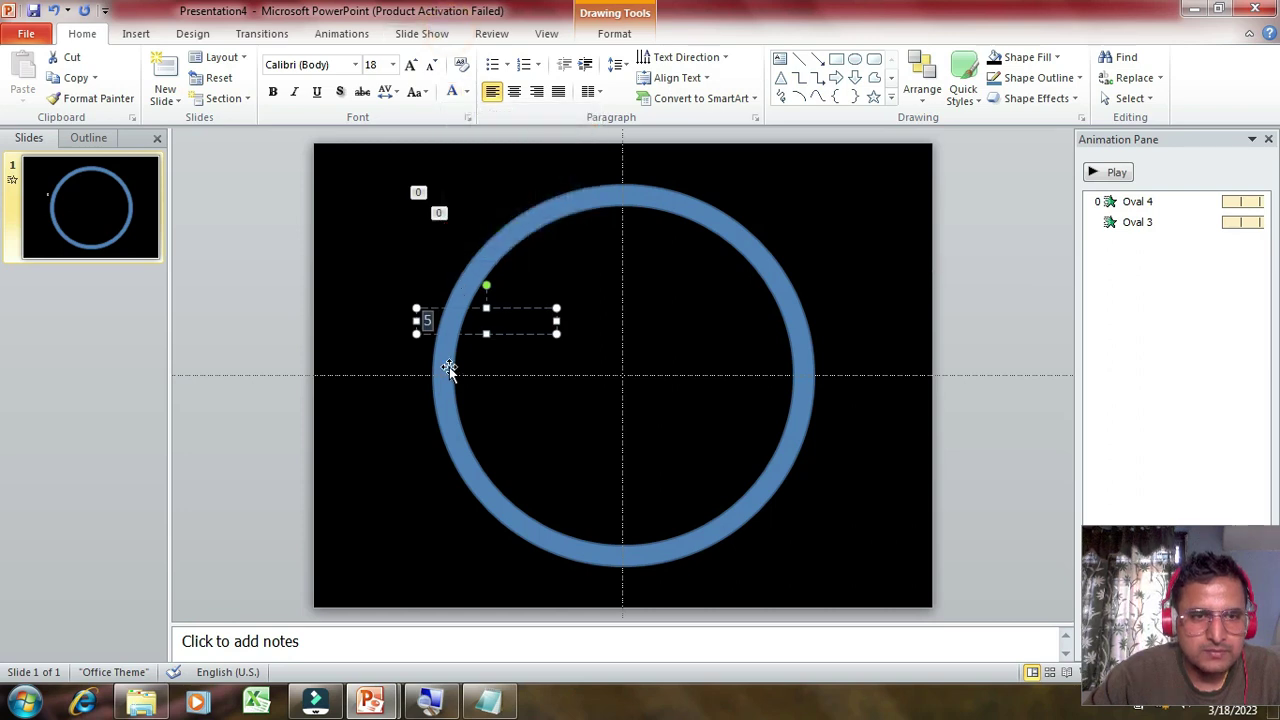
{"action": "left_click", "coordinate": [355, 65]}
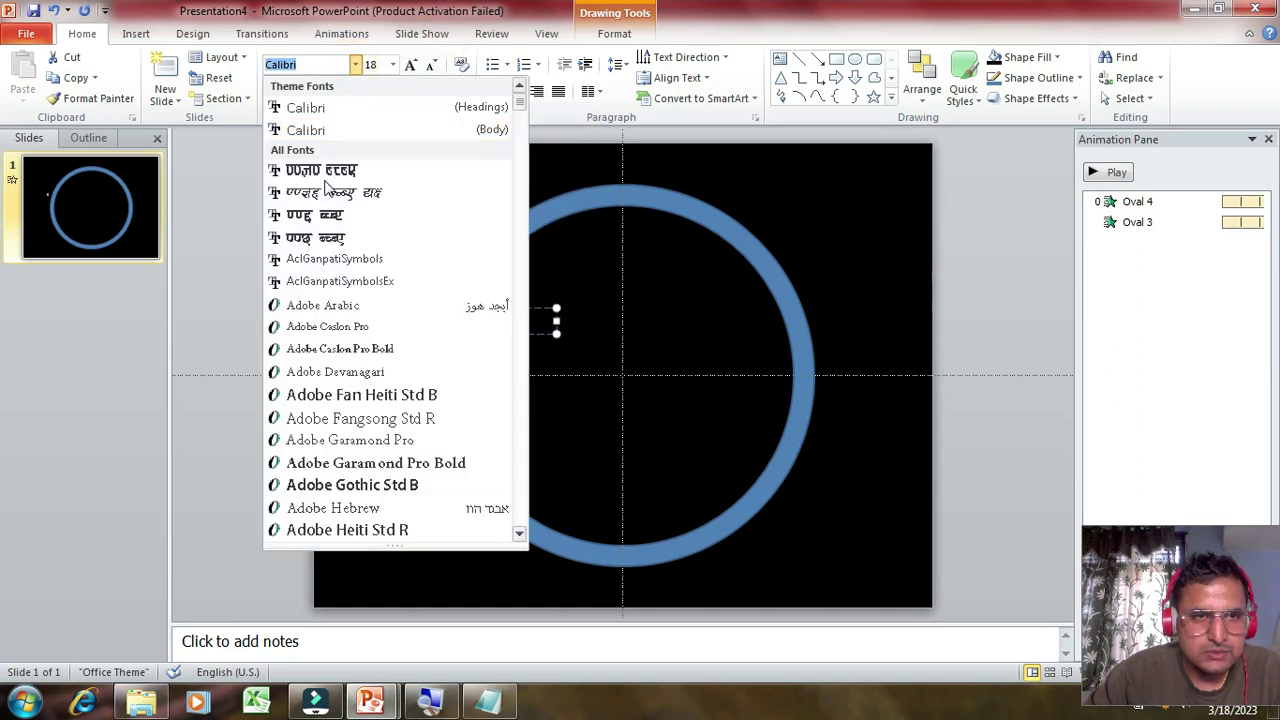
{"action": "left_click", "coordinate": [362, 308]}
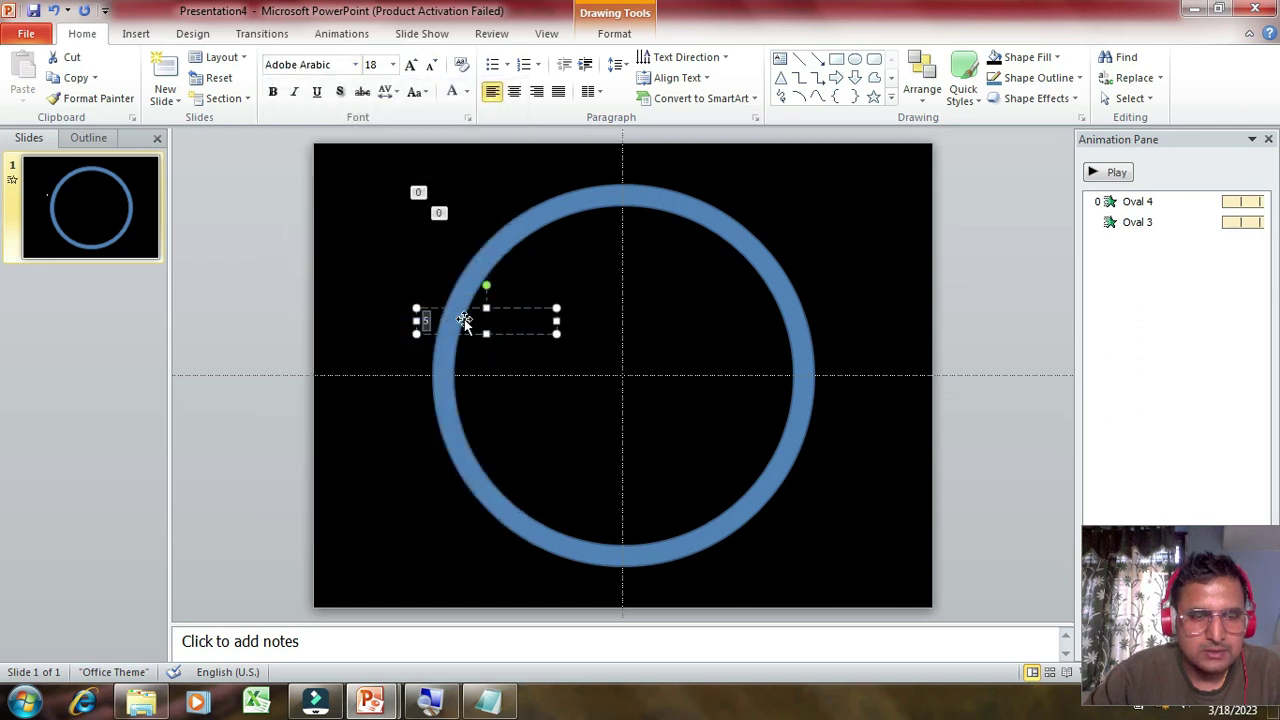
- Increase the 5's font size to 287
{"action": "left_click", "coordinate": [411, 66]}
{"action": "left_click", "coordinate": [411, 66]}
{"action": "left_click", "coordinate": [411, 66]}
{"action": "left_click", "coordinate": [411, 66]}
{"action": "left_click", "coordinate": [411, 66]}
{"action": "left_click", "coordinate": [411, 66]}
{"action": "left_click", "coordinate": [411, 66]}
{"action": "left_click", "coordinate": [411, 66]}
{"action": "left_click", "coordinate": [411, 66]}
{"action": "left_click", "coordinate": [411, 66]}
{"action": "left_click", "coordinate": [411, 66]}
{"action": "left_click", "coordinate": [411, 66]}
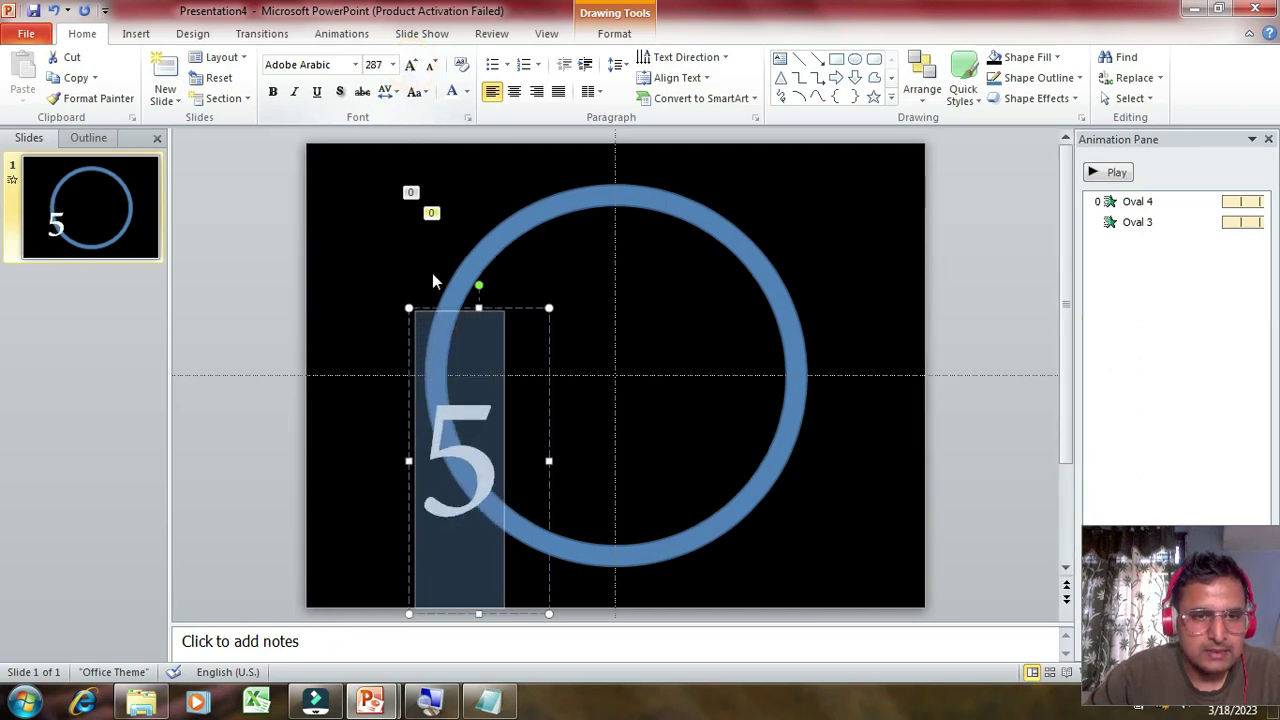
- Move the large 5 up and left, beside the blue ring
{"action": "left_click_drag", "start_coordinate": [421, 308], "coordinate": [374, 240]}
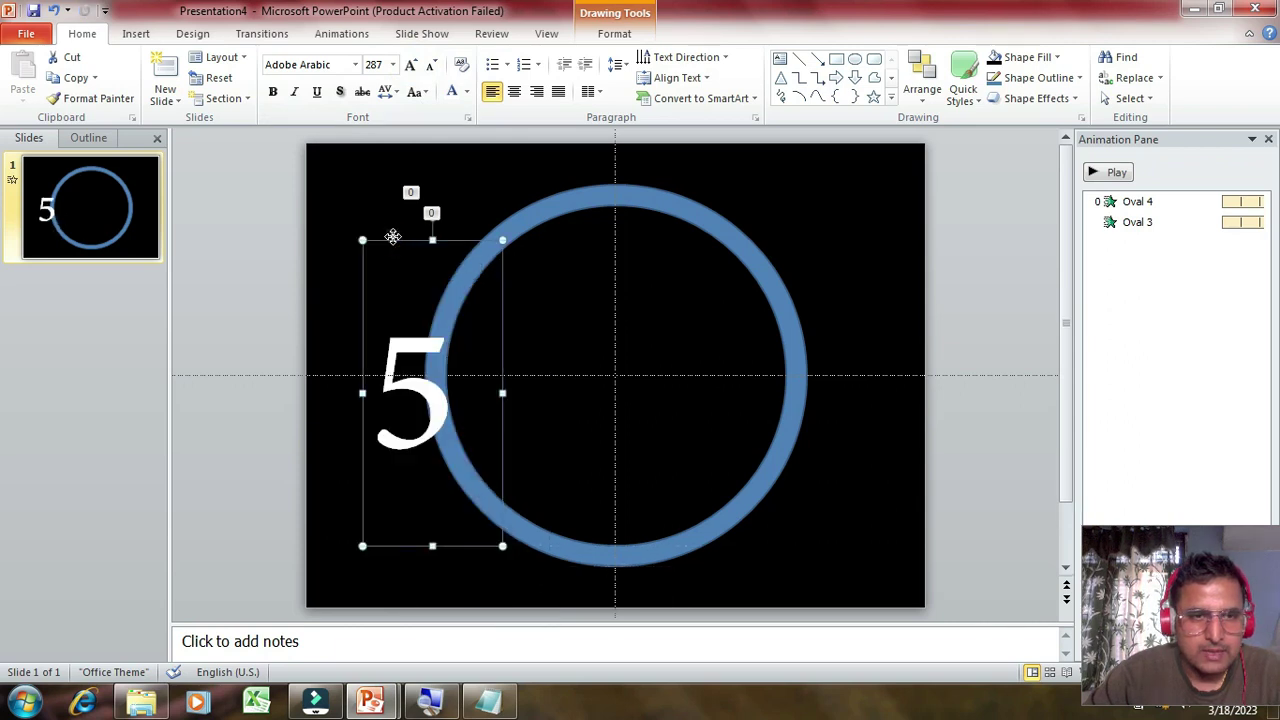
{"action": "left_click_drag", "start_coordinate": [392, 236], "coordinate": [374, 238]}
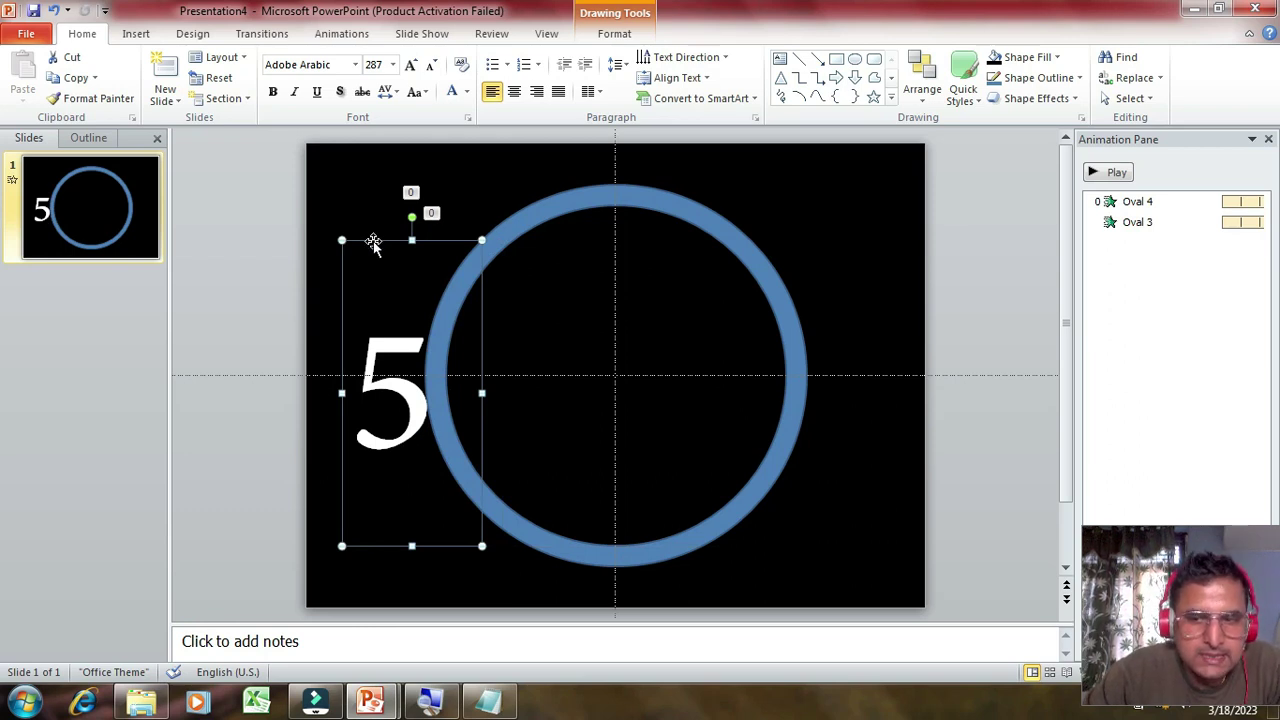
{"action": "left_click", "coordinate": [345, 34]}
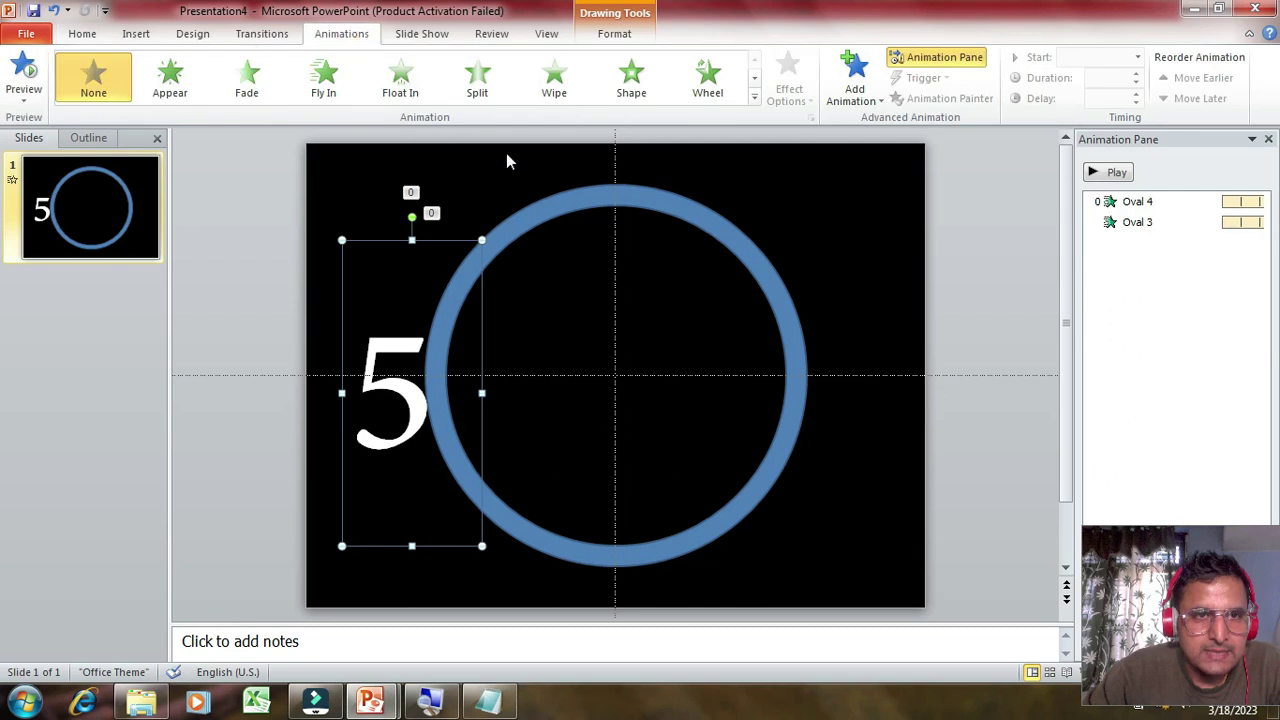
- Apply the Appear entrance to the 5 and add a Disappear exit effect
{"action": "left_click", "coordinate": [755, 97]}
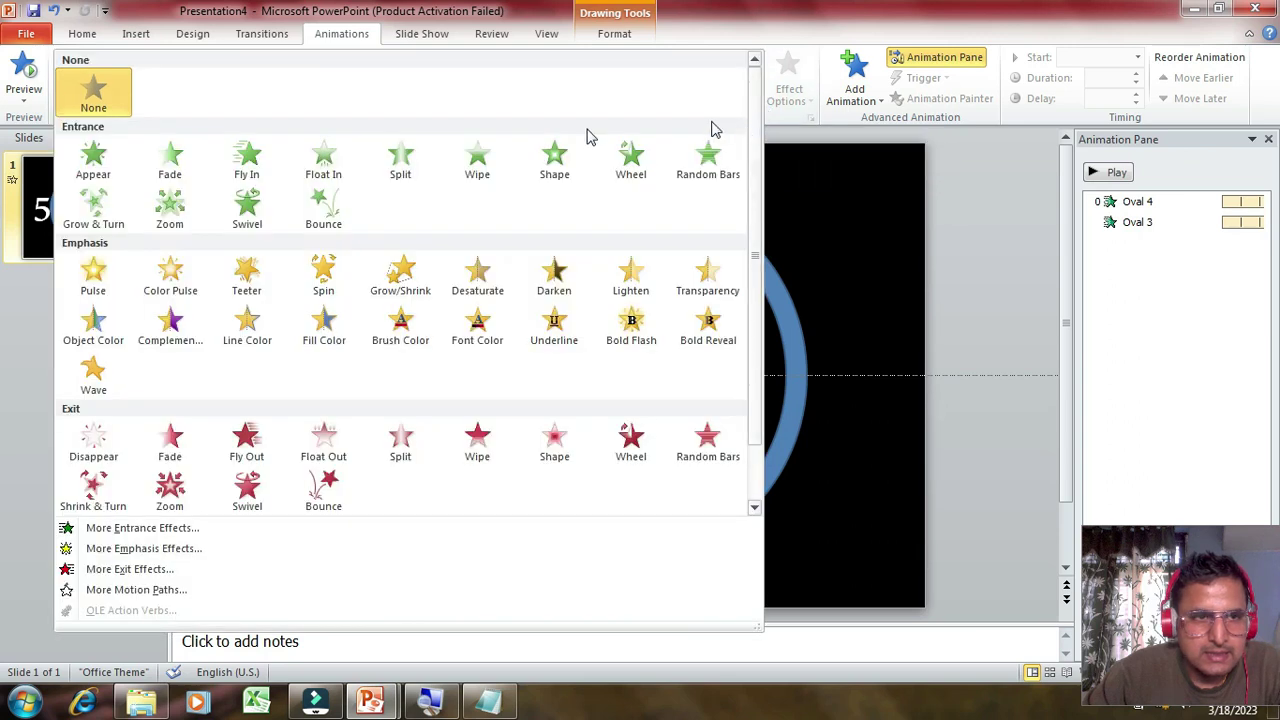
{"action": "left_click", "coordinate": [95, 160]}
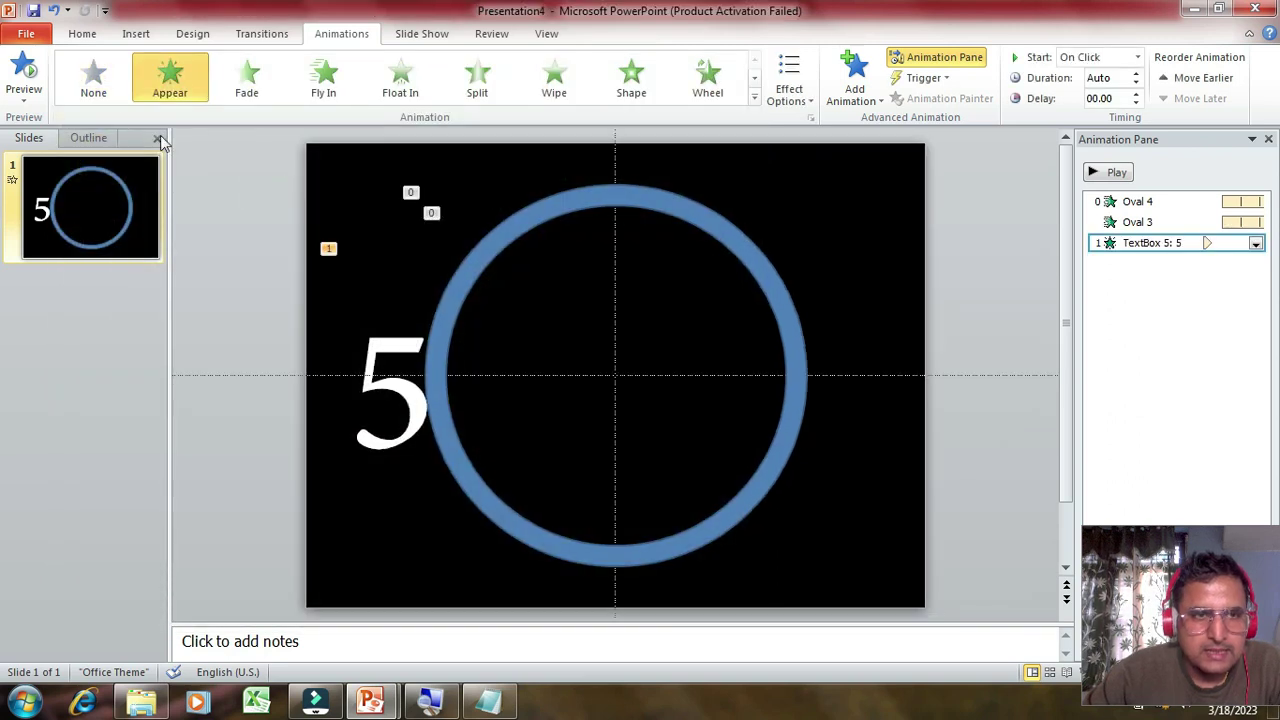
{"action": "left_click", "coordinate": [872, 95]}
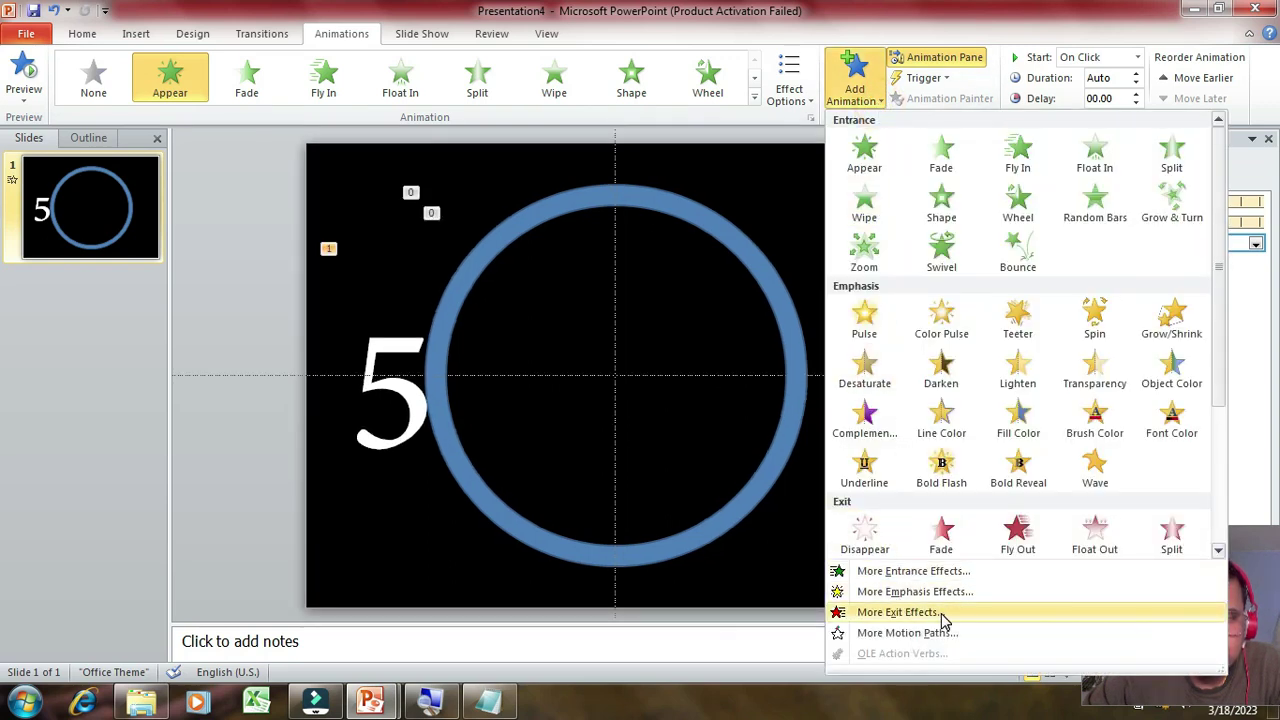
{"action": "left_click", "coordinate": [942, 613]}
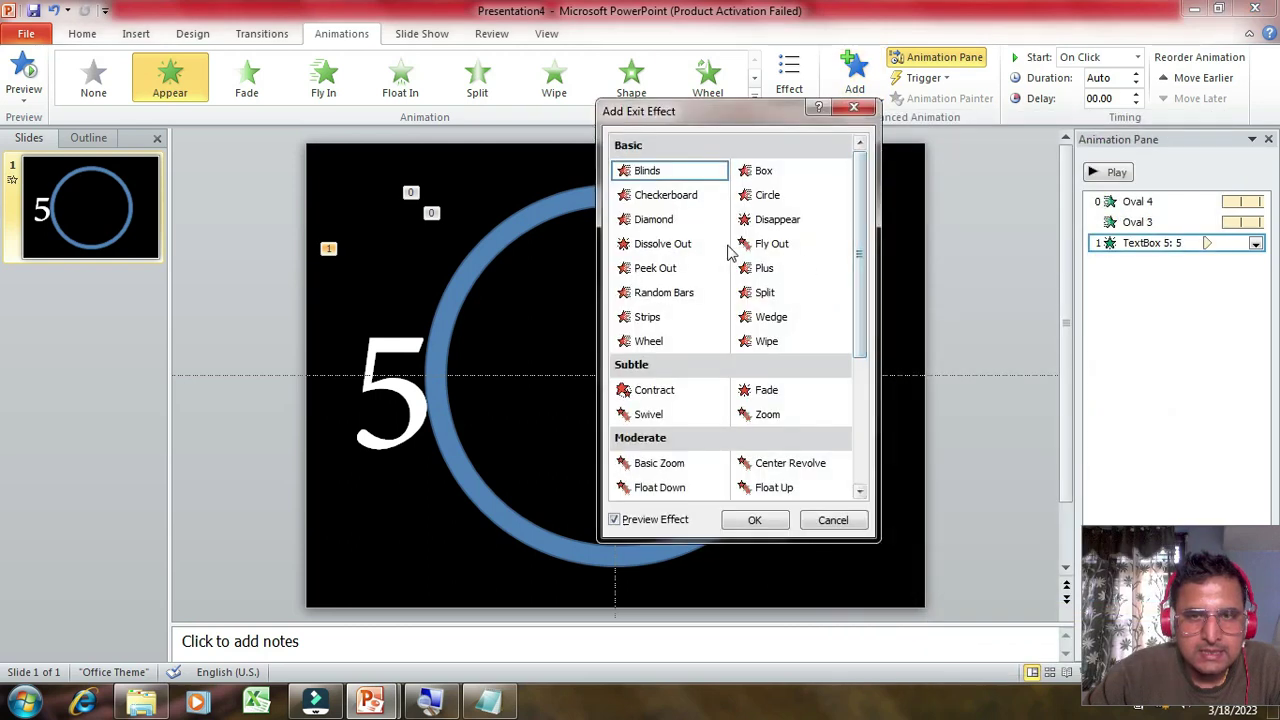
{"action": "left_click", "coordinate": [786, 222]}
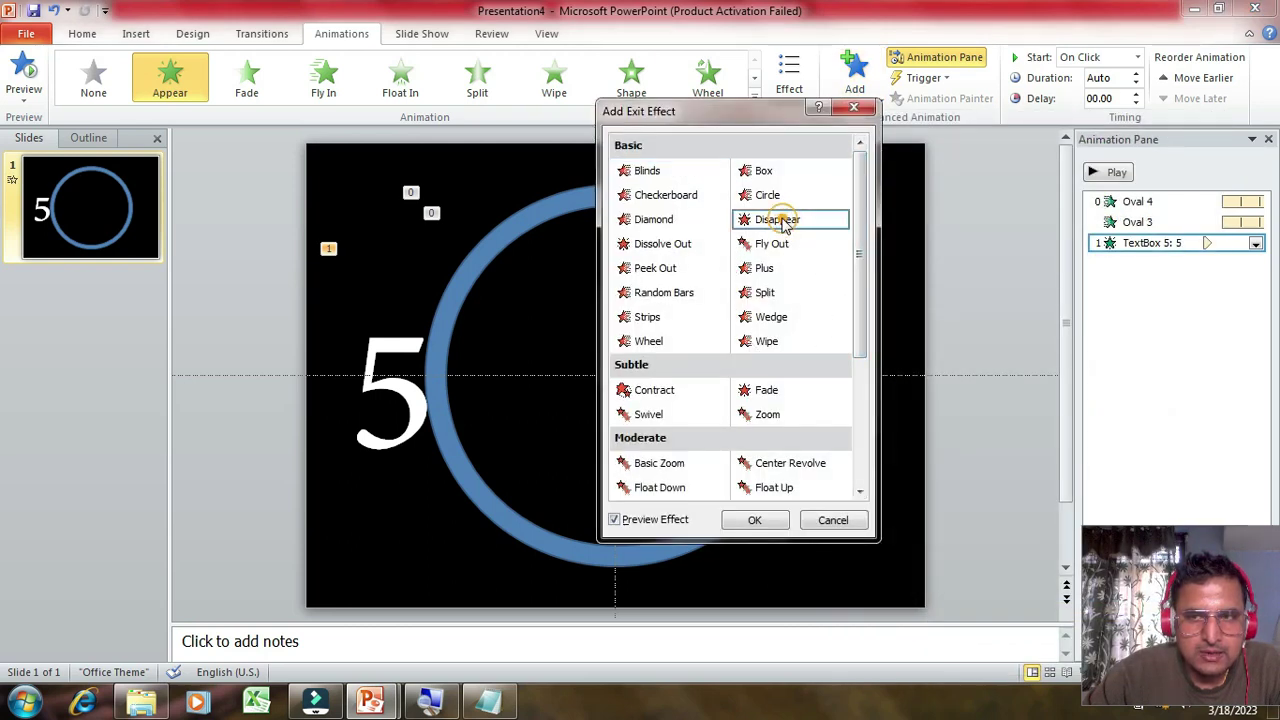
{"action": "left_click", "coordinate": [760, 522]}
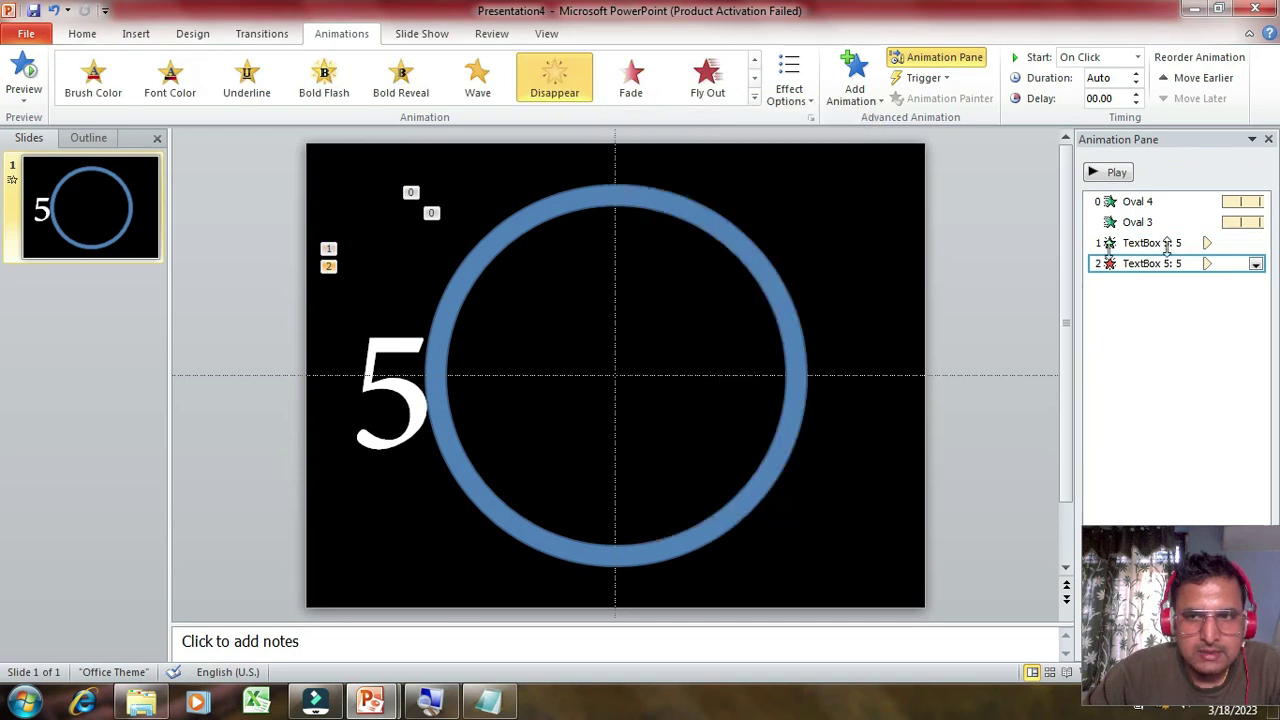
{"action": "left_click", "coordinate": [1117, 173]}
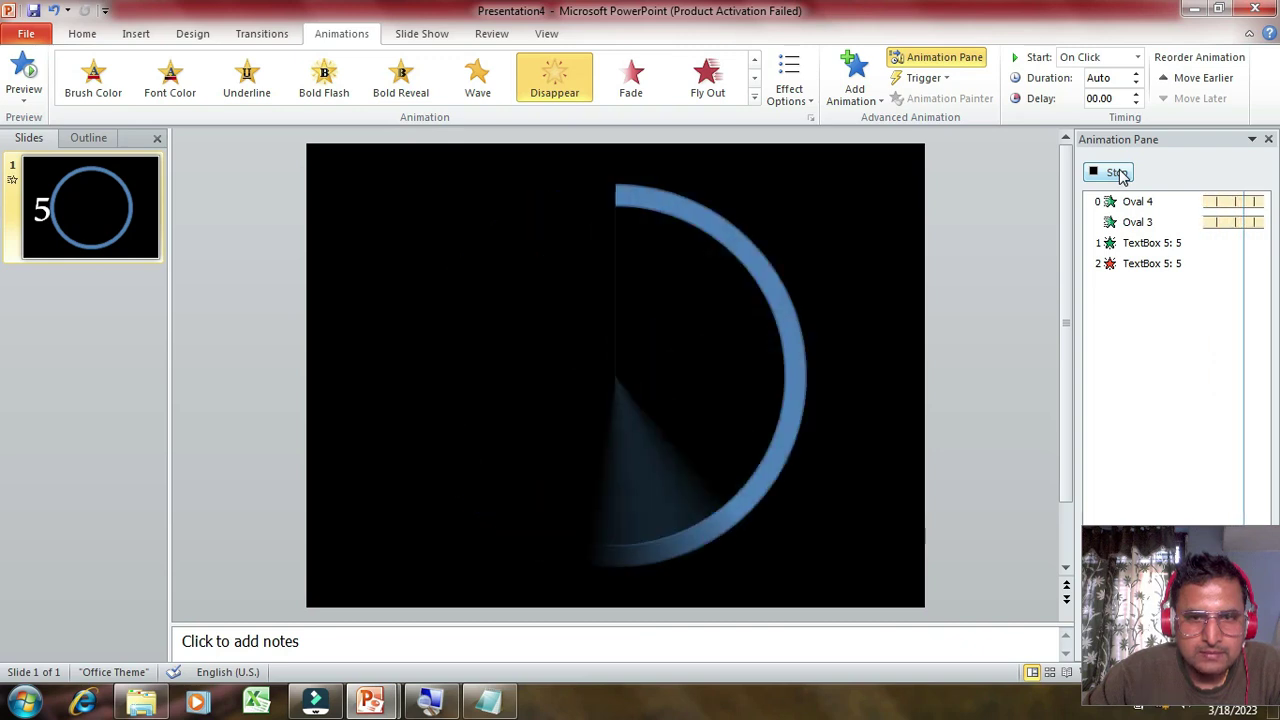
{"action": "left_click", "coordinate": [1117, 173]}
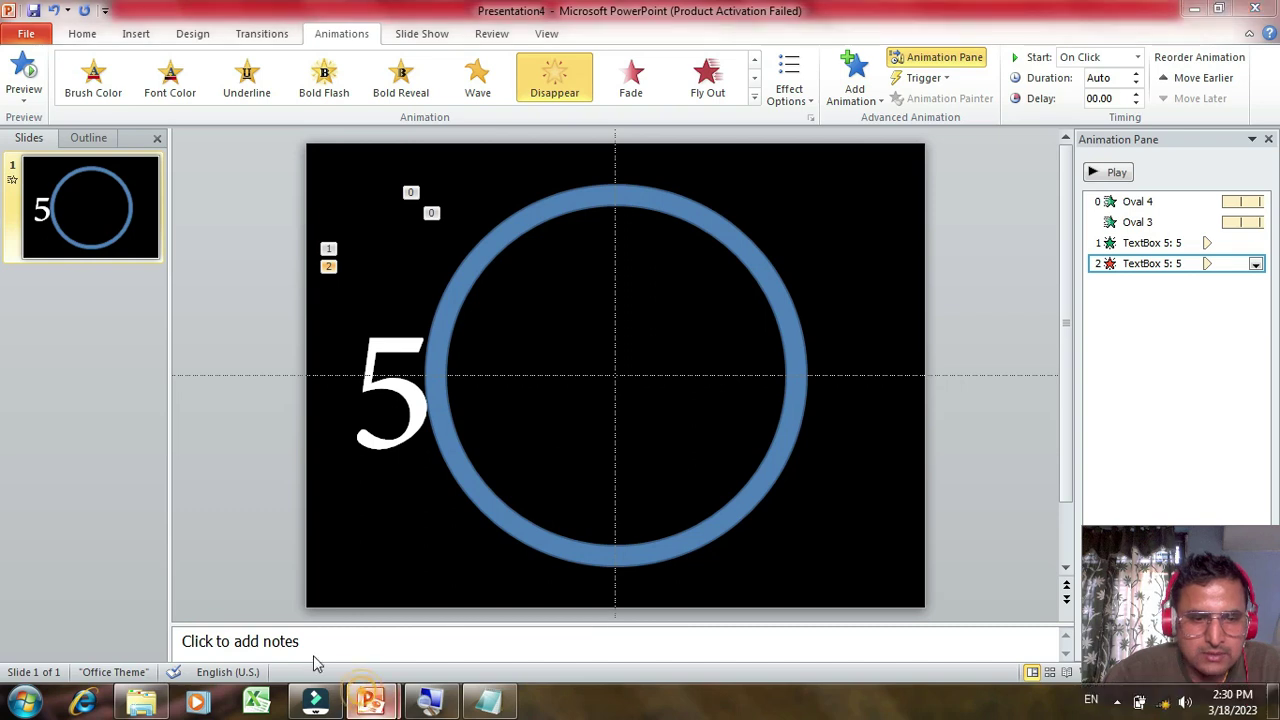
{"action": "left_click", "coordinate": [278, 592]}
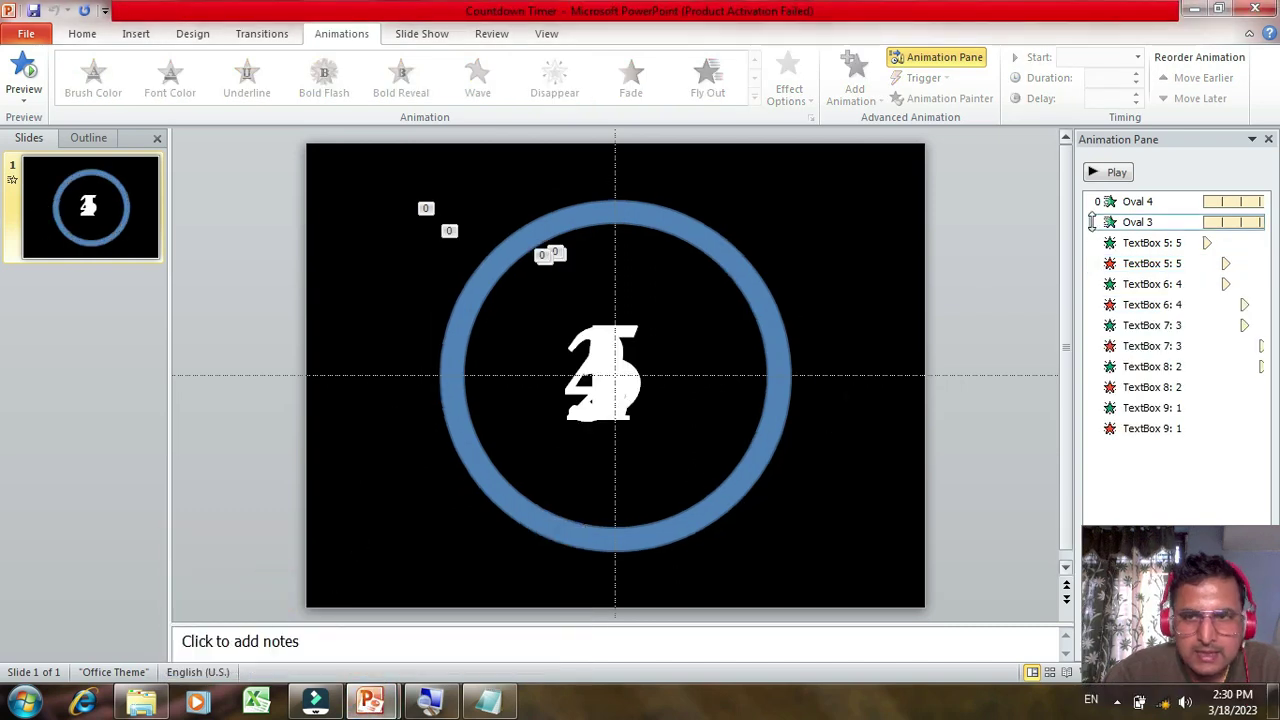
{"action": "left_click", "coordinate": [1130, 241]}
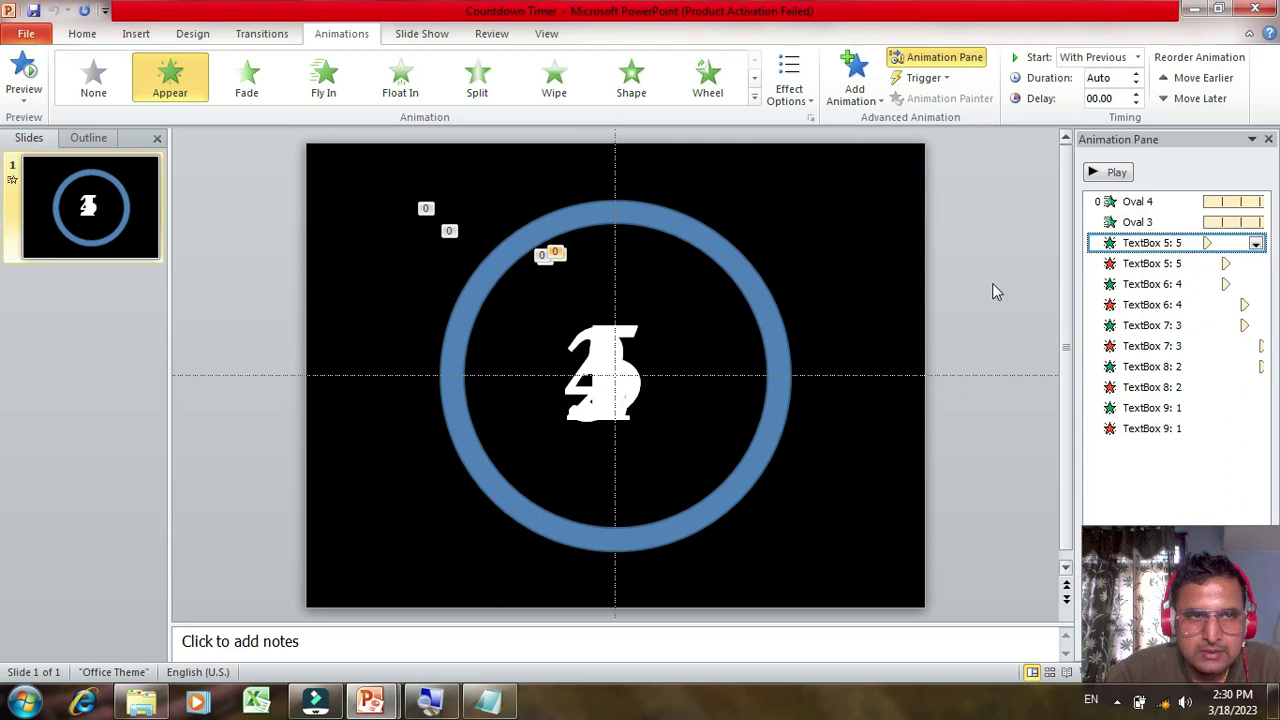
{"action": "left_click", "coordinate": [1198, 9]}
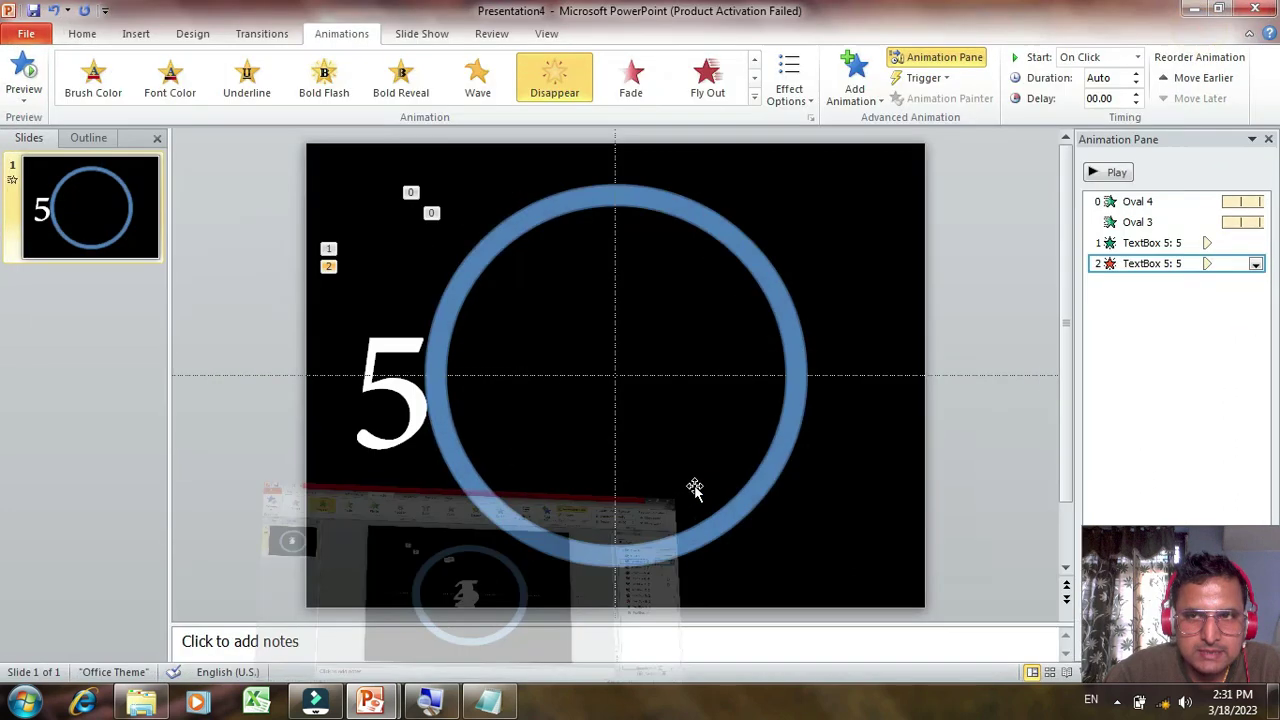
- Set the 5's Appear animation to start With Previous with delay 00.00
{"action": "left_click", "coordinate": [1160, 242]}
{"action": "left_click", "coordinate": [1163, 263]}
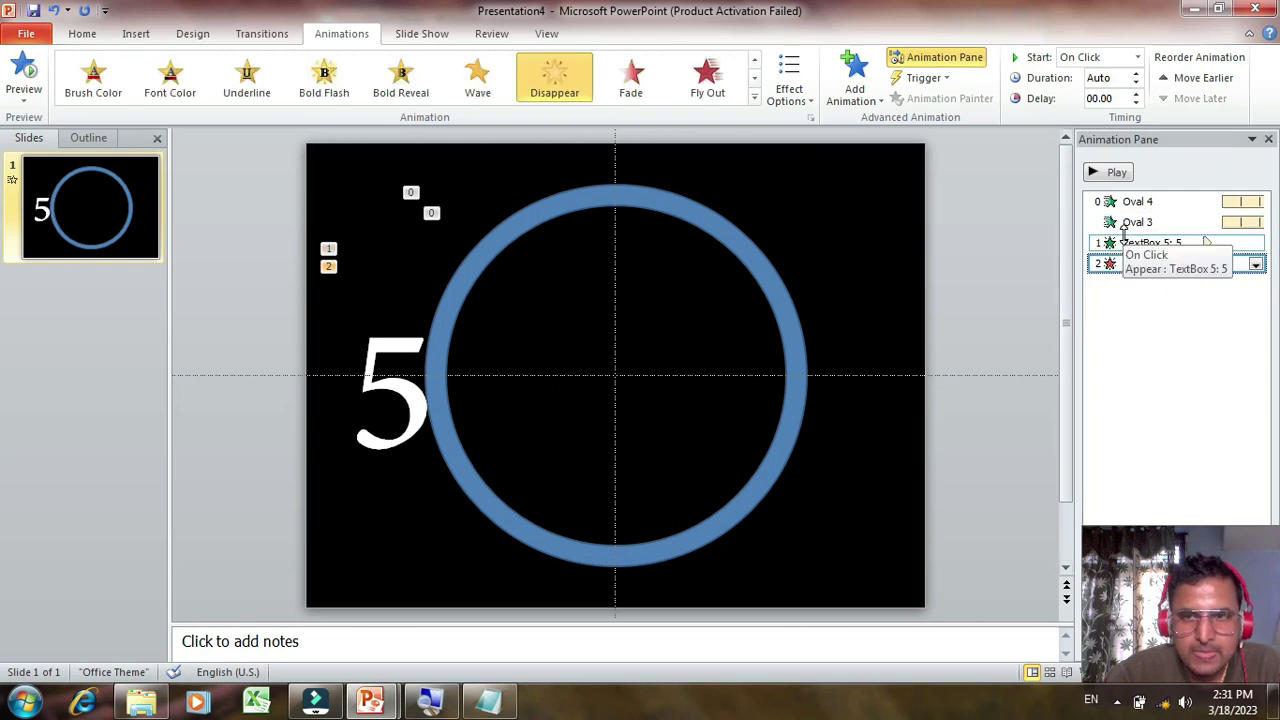
{"action": "left_click", "coordinate": [1125, 242]}
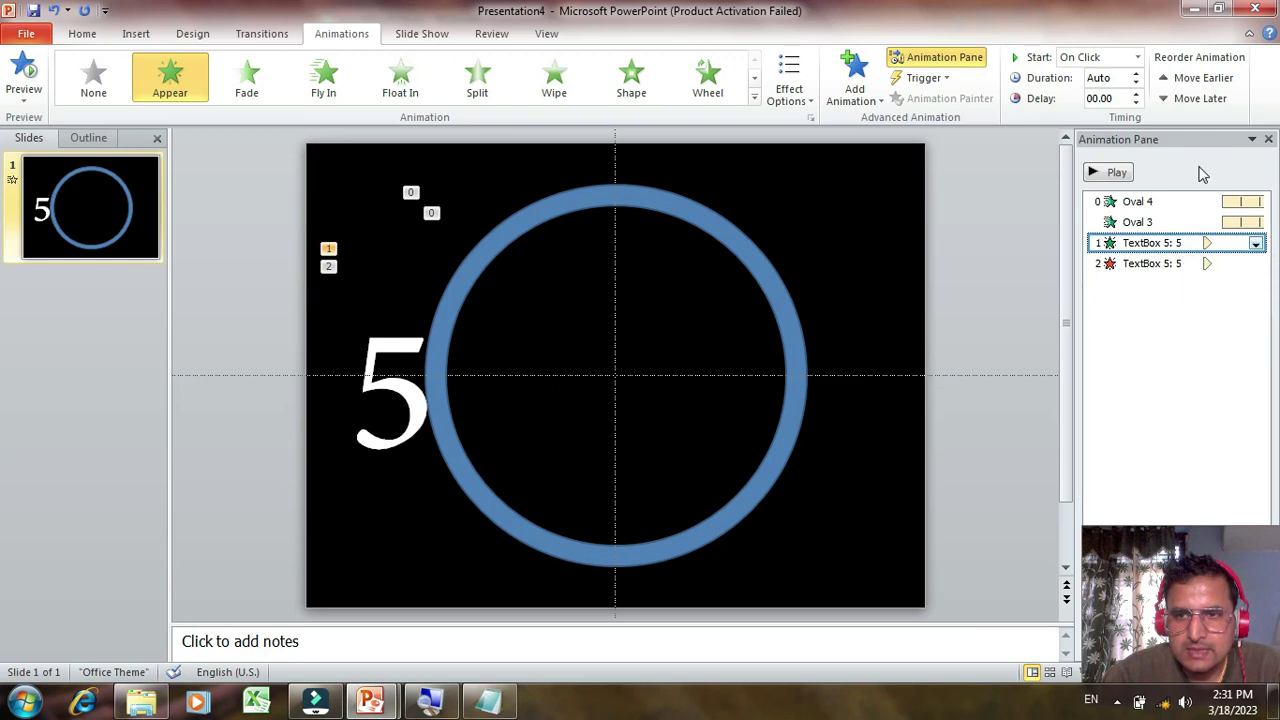
{"action": "left_click", "coordinate": [1137, 57]}
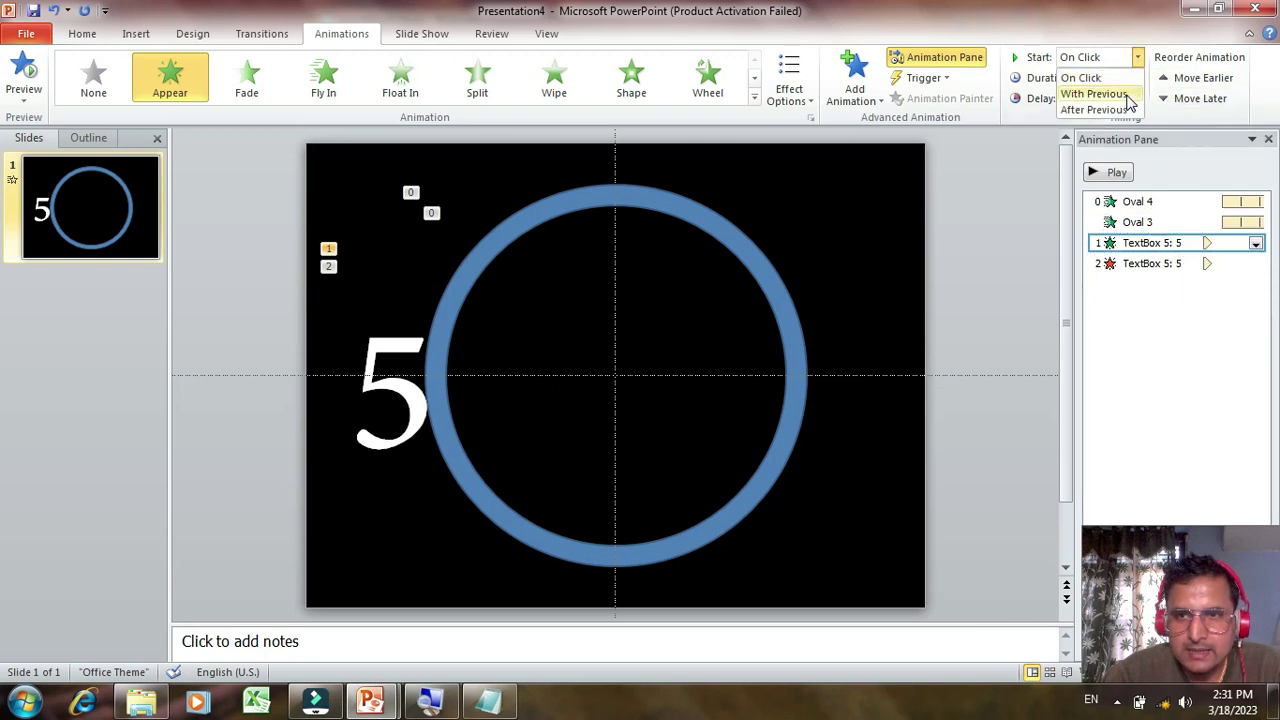
{"action": "left_click", "coordinate": [1128, 94]}
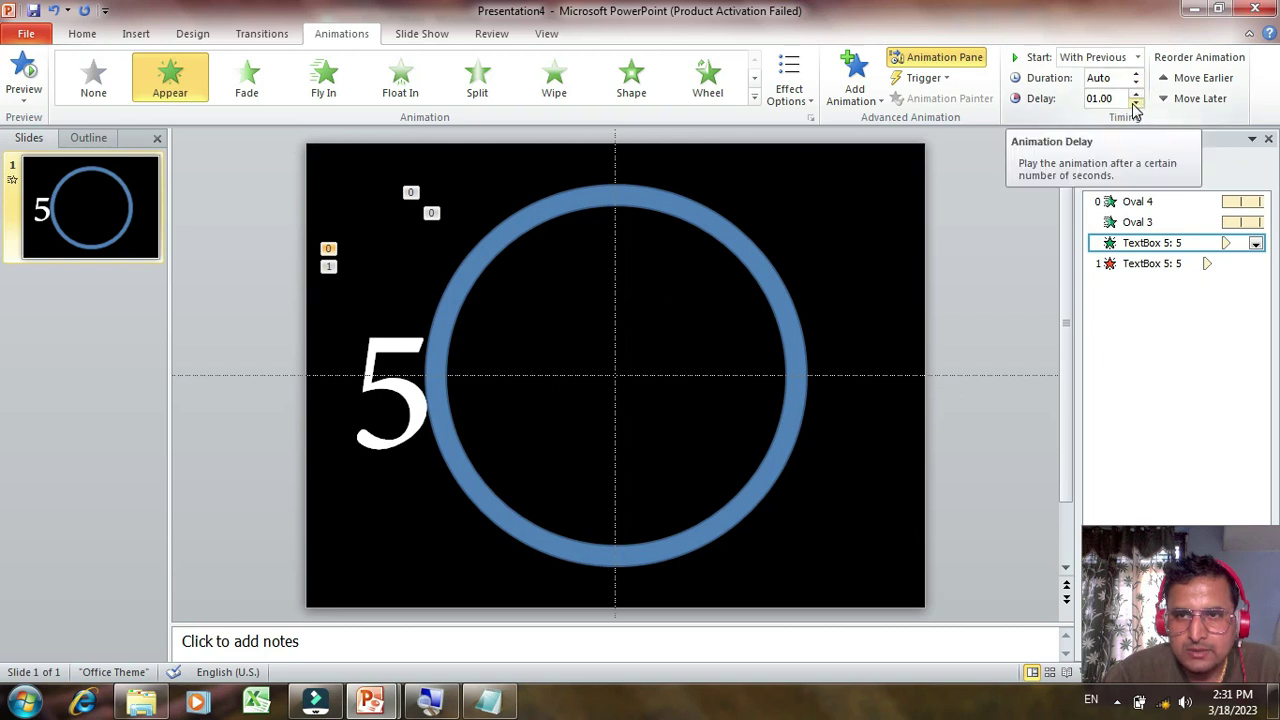
{"action": "left_click", "coordinate": [1135, 104]}
{"action": "left_click", "coordinate": [1135, 104]}
{"action": "left_click", "coordinate": [1135, 104]}
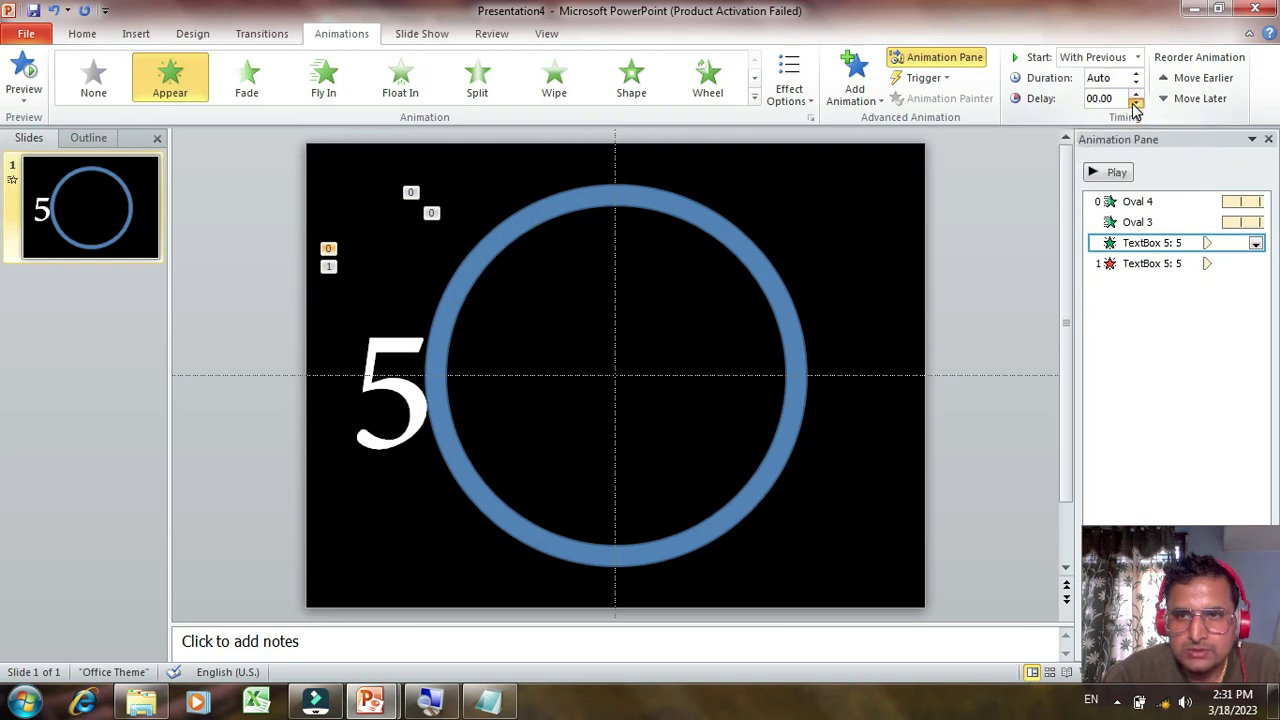
- Set the 5's Disappear animation to start With Previous with delay 01.00
{"action": "left_click", "coordinate": [1167, 263]}
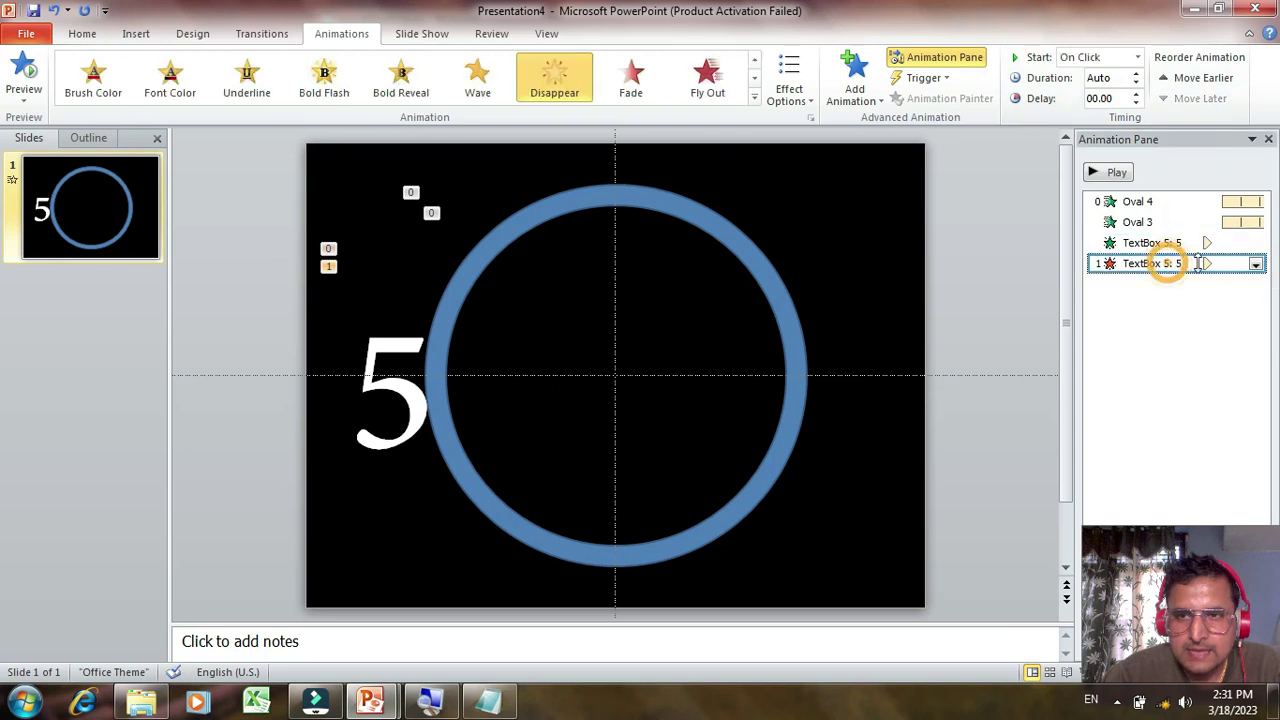
{"action": "left_click", "coordinate": [1140, 64]}
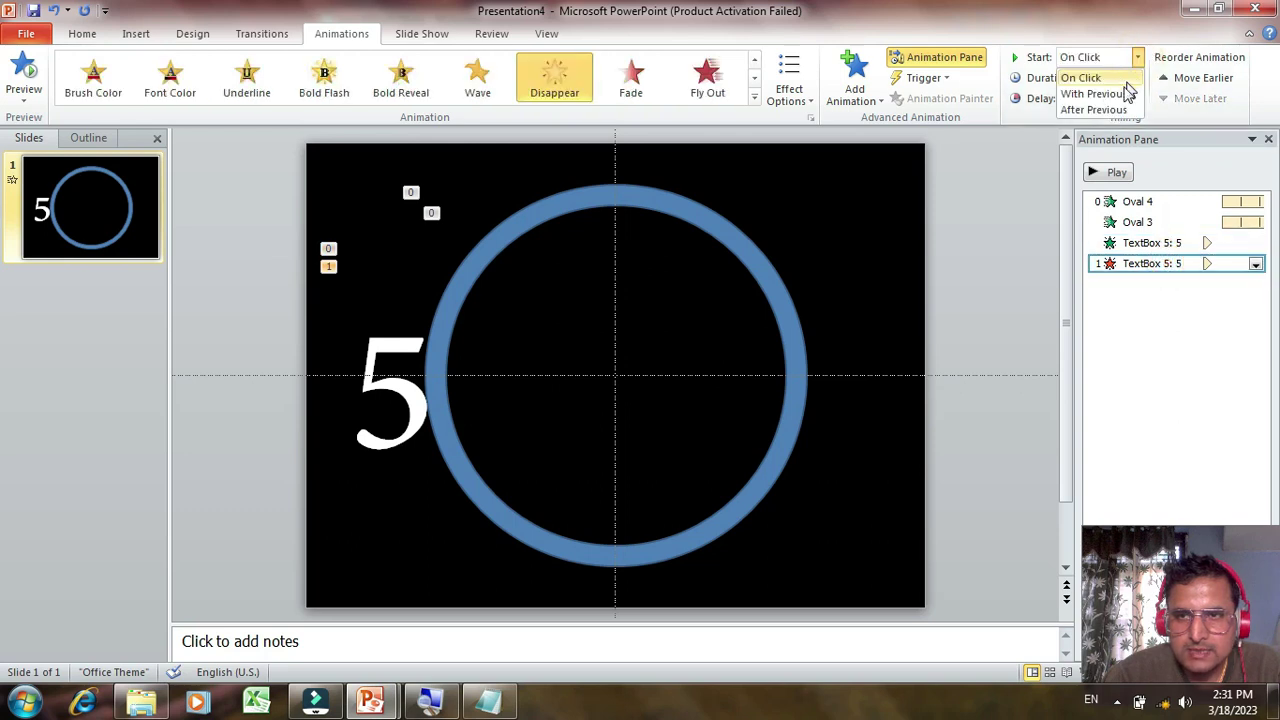
{"action": "left_click", "coordinate": [1105, 88]}
{"action": "left_click", "coordinate": [1136, 94]}
{"action": "left_click", "coordinate": [1136, 94]}
{"action": "left_click", "coordinate": [1136, 94]}
{"action": "left_click", "coordinate": [1136, 94]}
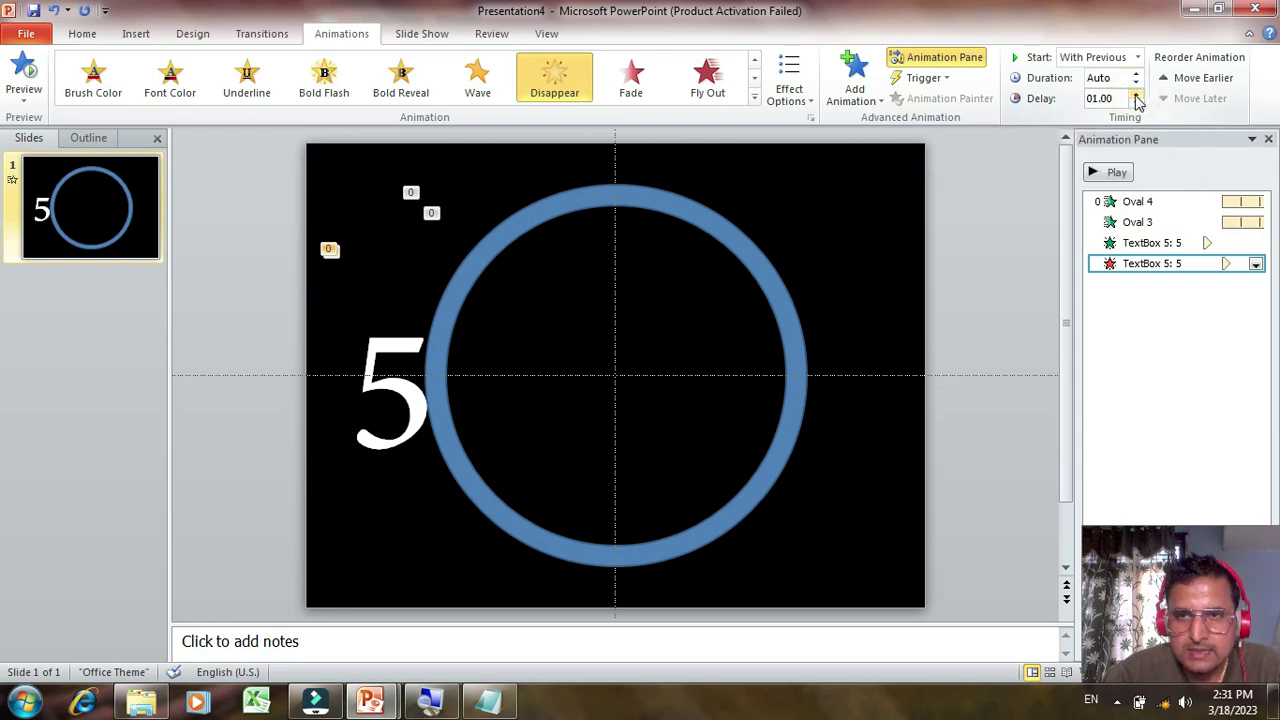
- Preview the animations and review the 5's entrance and exit timings
{"action": "left_click", "coordinate": [1102, 177]}
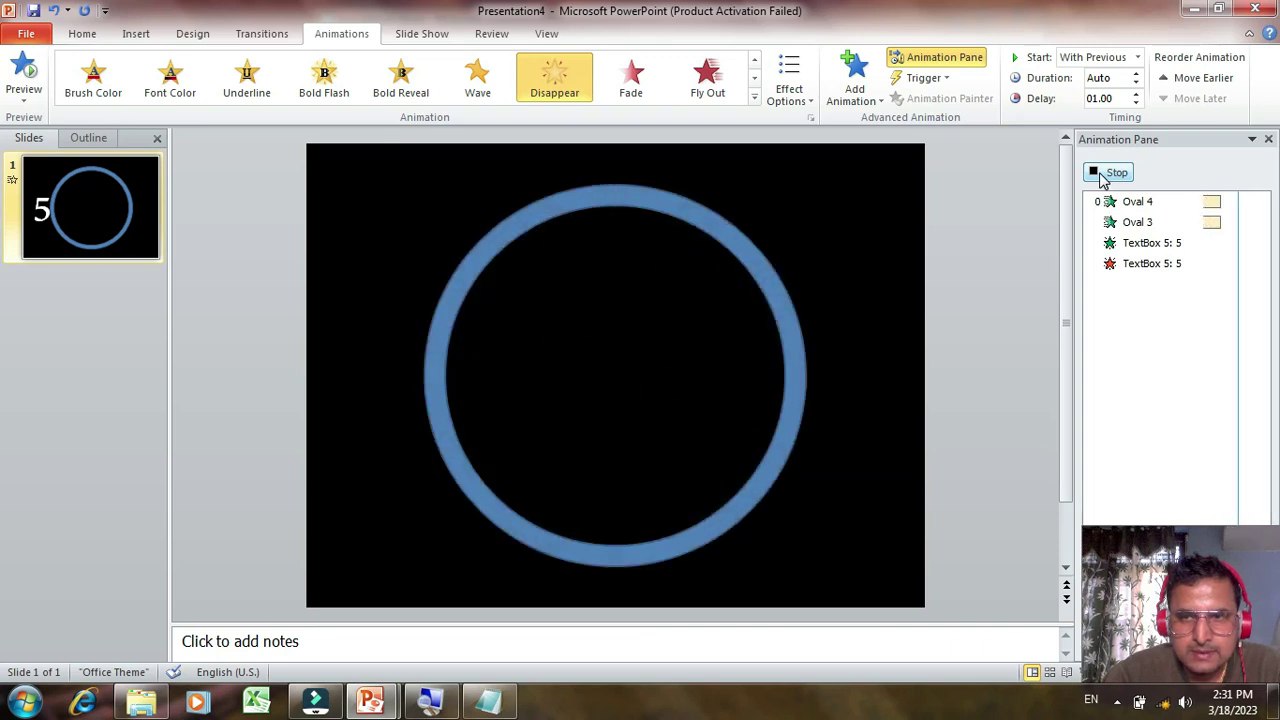
{"action": "left_click", "coordinate": [1172, 245]}
{"action": "left_click", "coordinate": [1174, 266]}
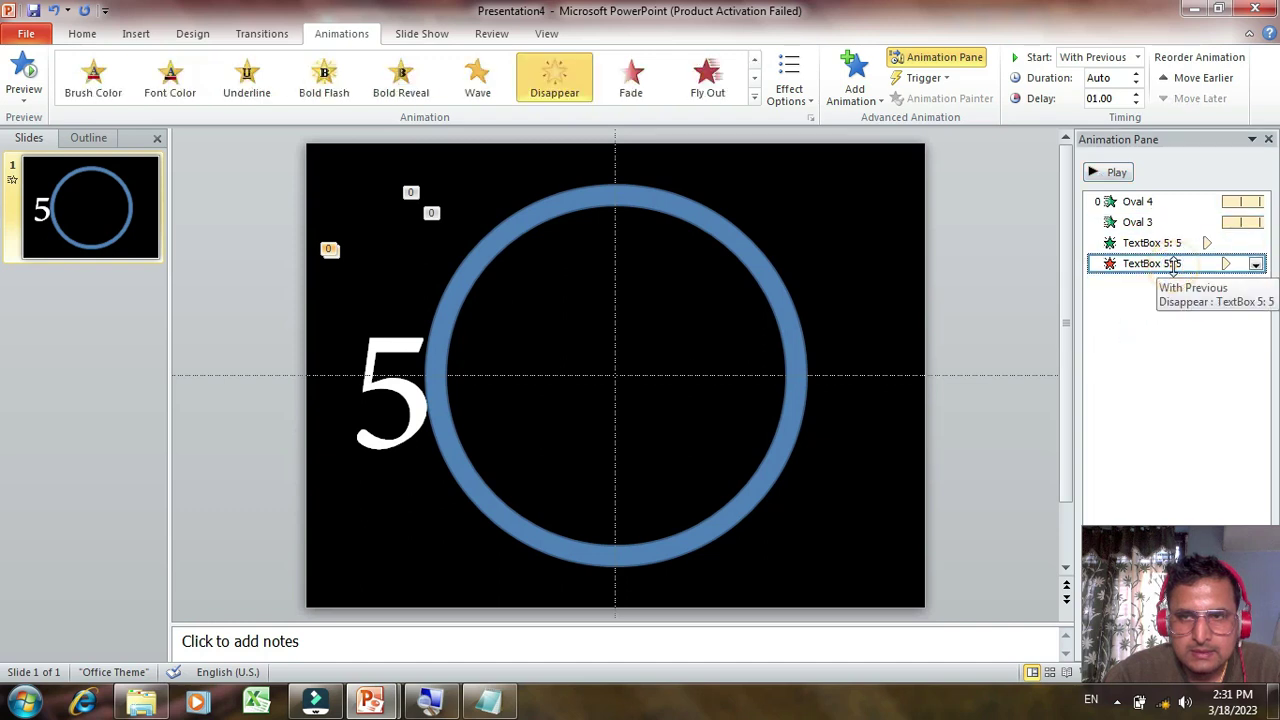
{"action": "left_click", "coordinate": [1155, 245]}
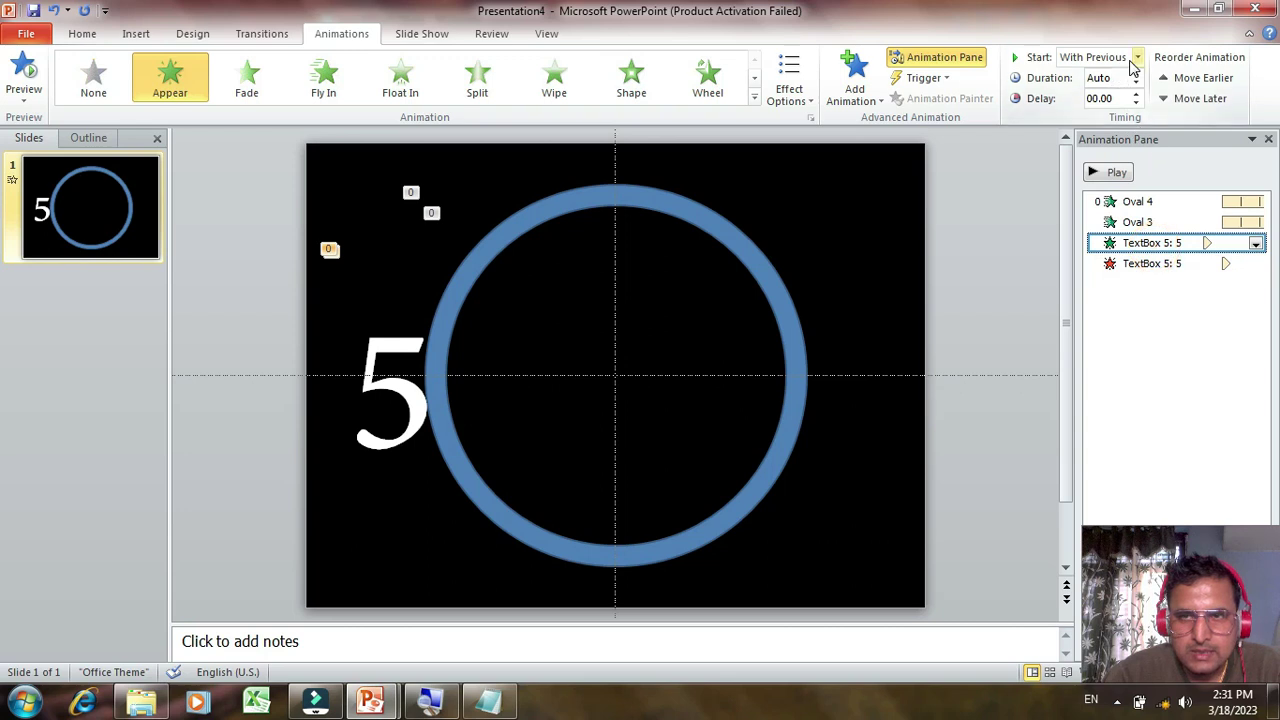
{"action": "left_click", "coordinate": [1146, 262]}
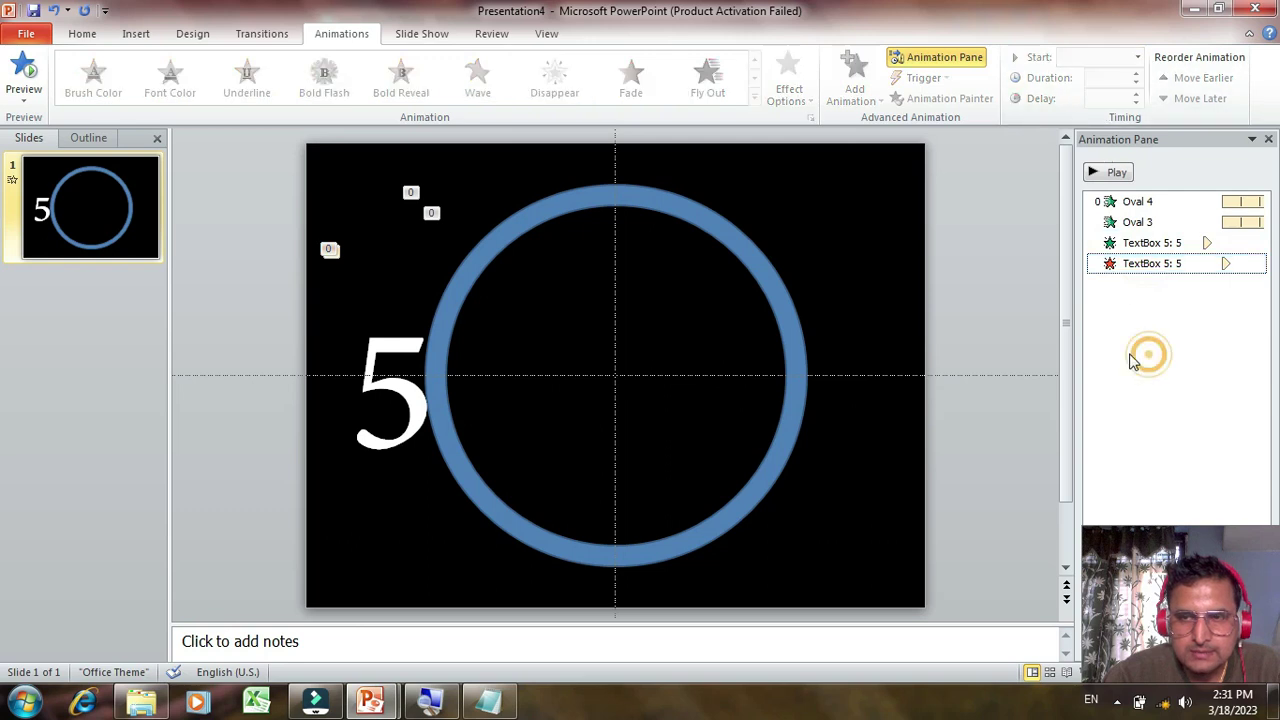
{"action": "left_click", "coordinate": [397, 377]}
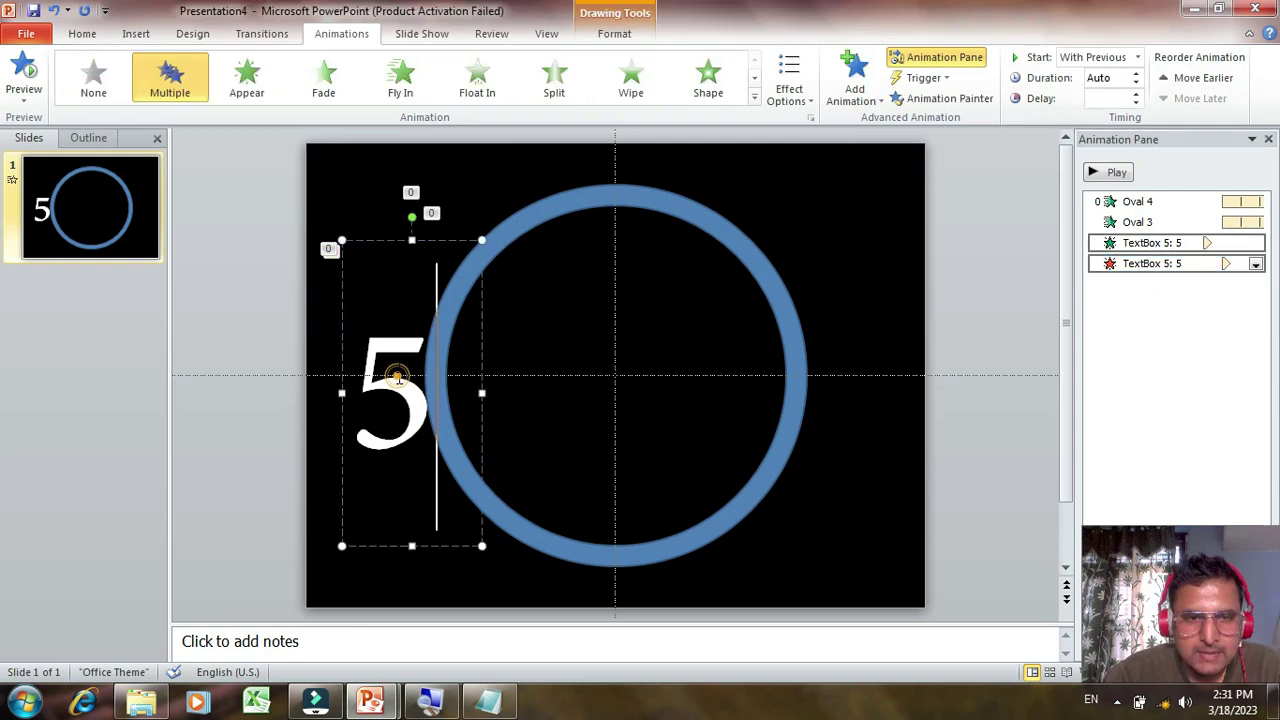
- Duplicate the 5 text box with Ctrl+D, move the copy right, and change it to 4
{"action": "left_click", "coordinate": [375, 240]}
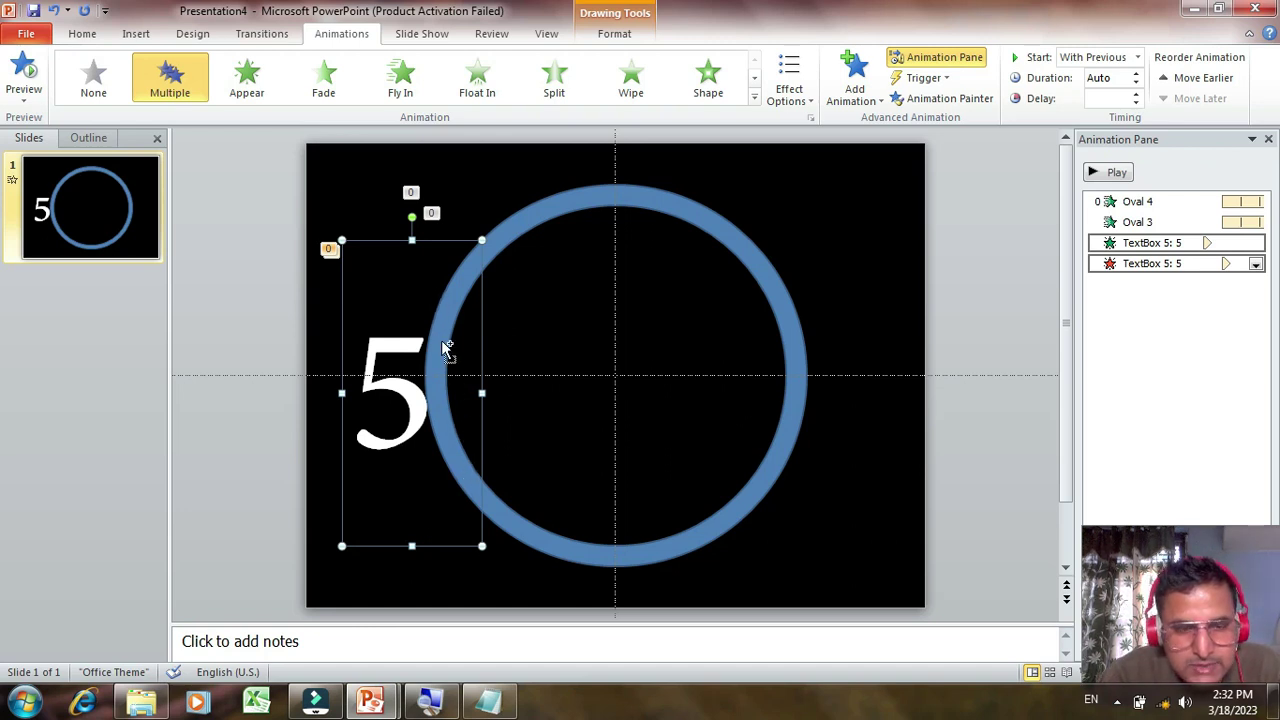
{"action": "key", "text": "ctrl+d"}
{"action": "left_click_drag", "start_coordinate": [447, 248], "coordinate": [537, 250]}
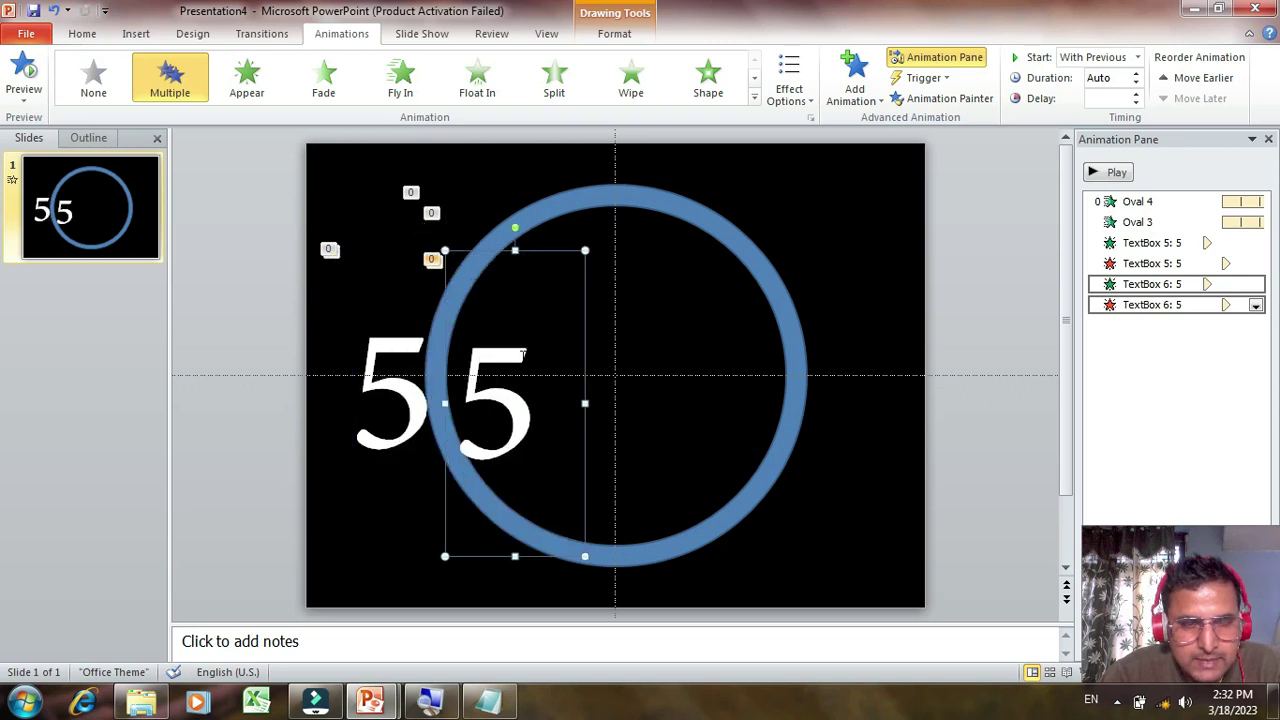
{"action": "left_click", "coordinate": [520, 349]}
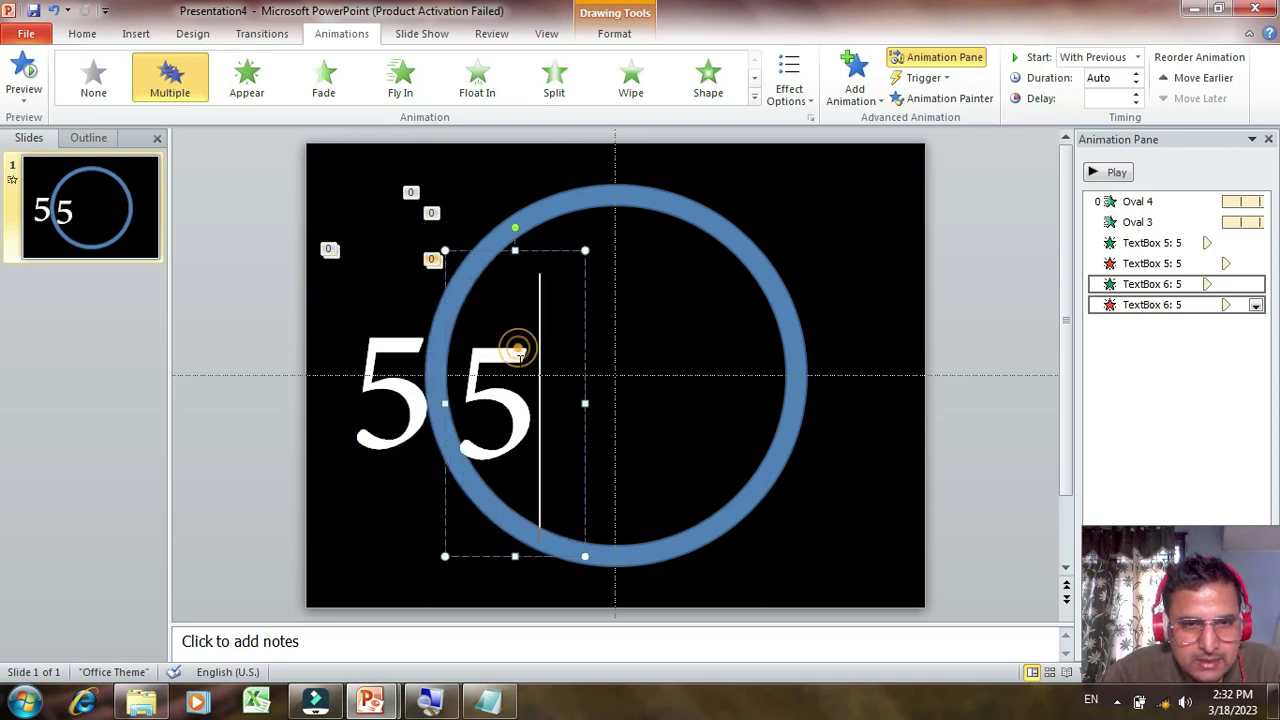
{"action": "key", "text": "BackSpace"}
{"action": "type", "text": "4"}
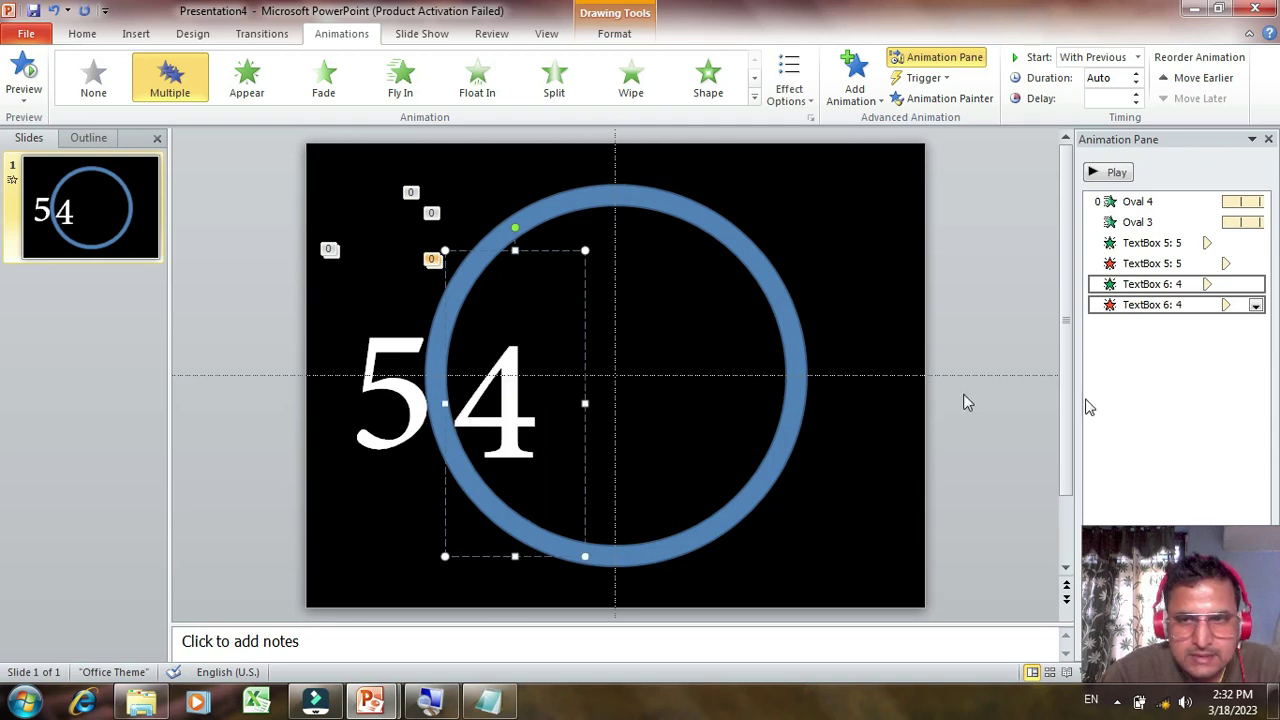
{"action": "left_click", "coordinate": [1195, 374]}
{"action": "left_click", "coordinate": [1180, 285]}
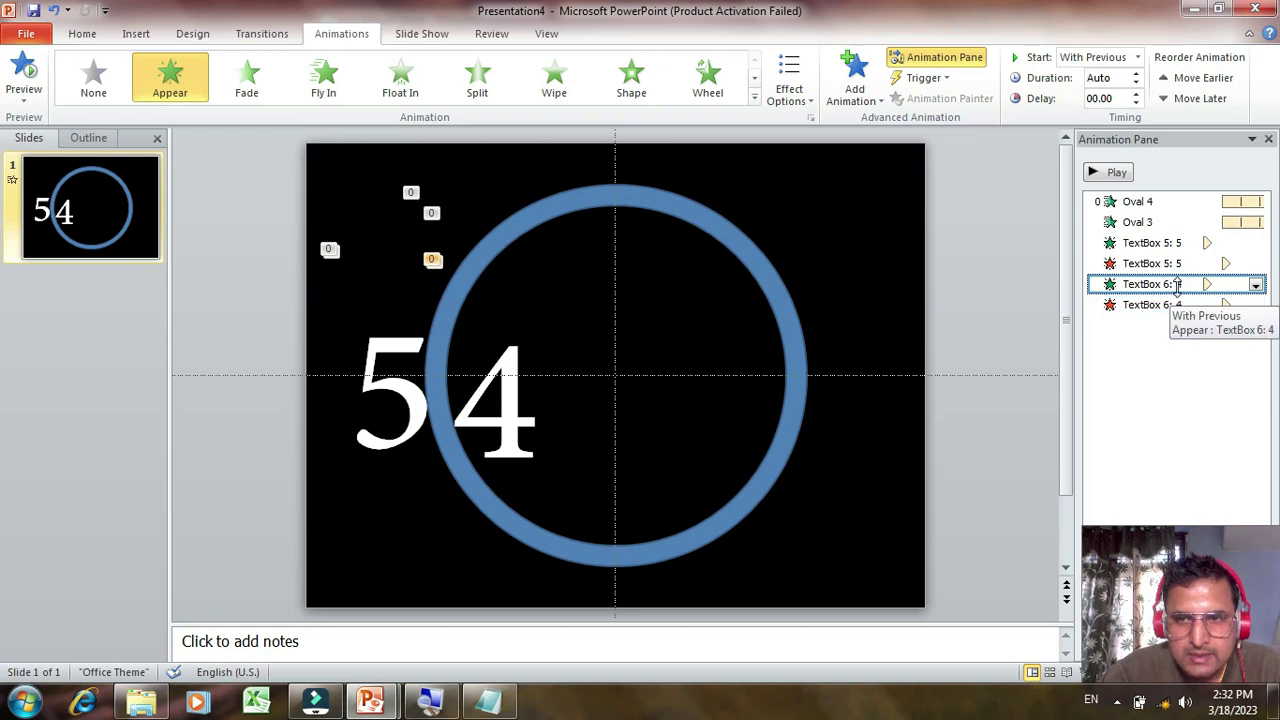
- Set the 4's Appear animation delay to 01.00
{"action": "left_click", "coordinate": [1168, 305]}
{"action": "left_click", "coordinate": [1168, 285]}
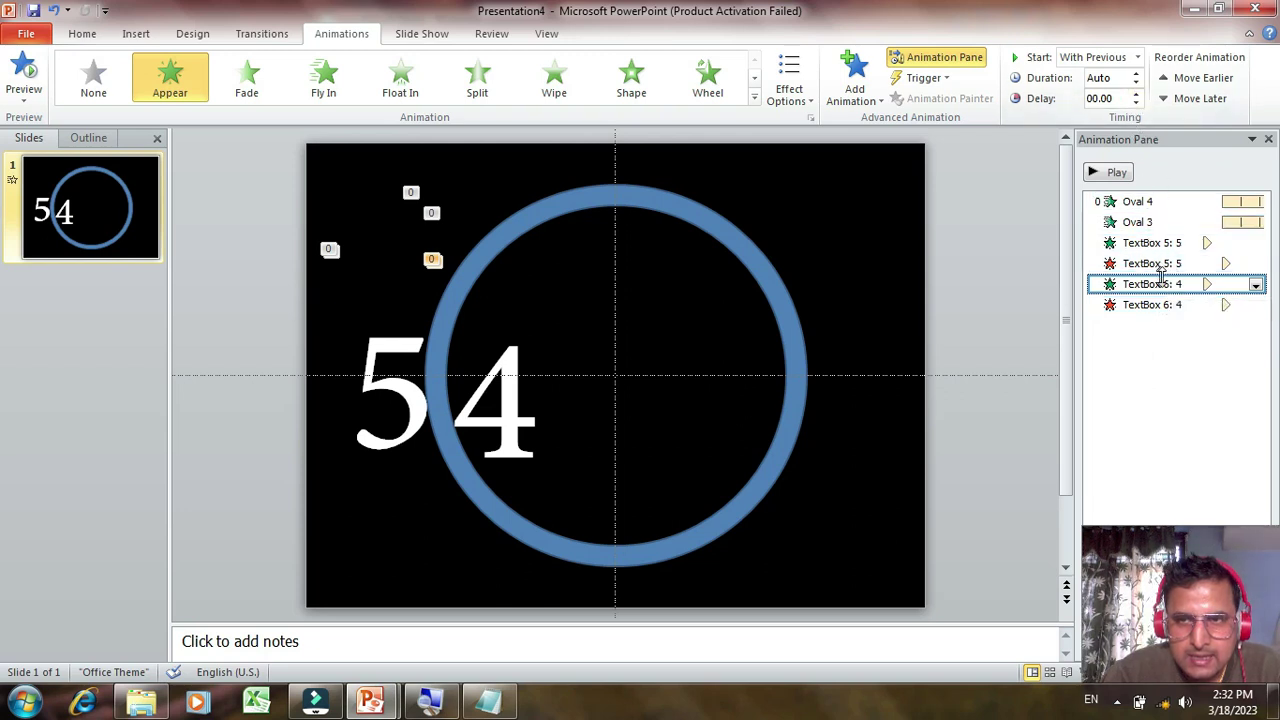
{"action": "left_click", "coordinate": [1138, 93]}
{"action": "left_click", "coordinate": [1138, 93]}
{"action": "left_click", "coordinate": [1138, 93]}
{"action": "left_click", "coordinate": [1138, 93]}
{"action": "left_click", "coordinate": [1139, 93]}
{"action": "left_click", "coordinate": [1138, 104]}
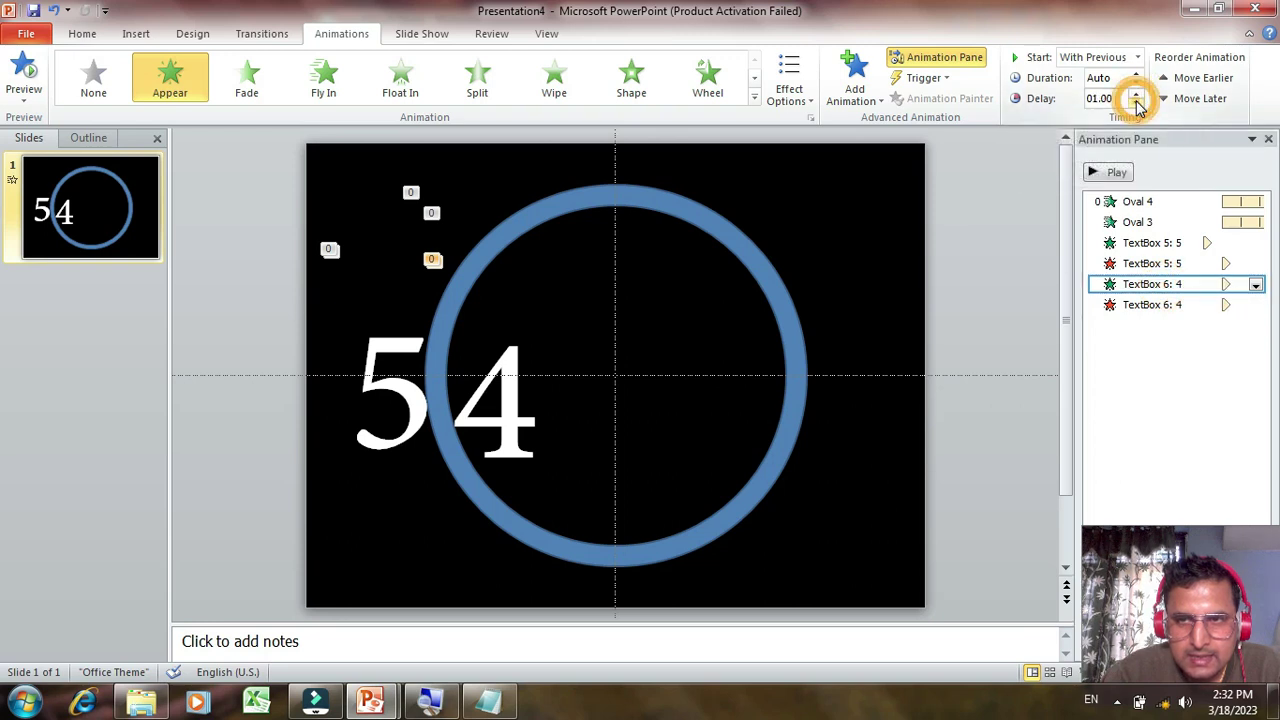
- Set the 4's Disappear animation delay to 02.00
{"action": "left_click", "coordinate": [1171, 311]}
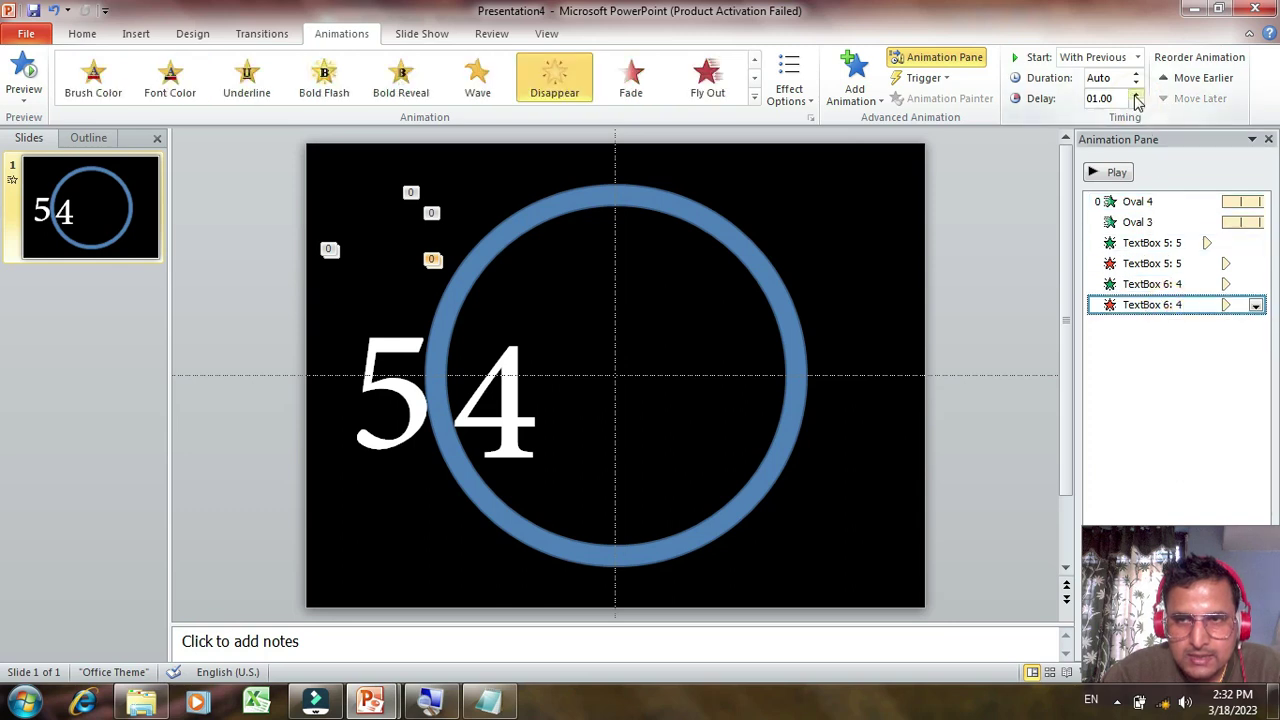
{"action": "left_click", "coordinate": [1136, 93]}
{"action": "left_click", "coordinate": [1136, 93]}
{"action": "left_click", "coordinate": [1136, 93]}
{"action": "left_click", "coordinate": [1136, 93]}
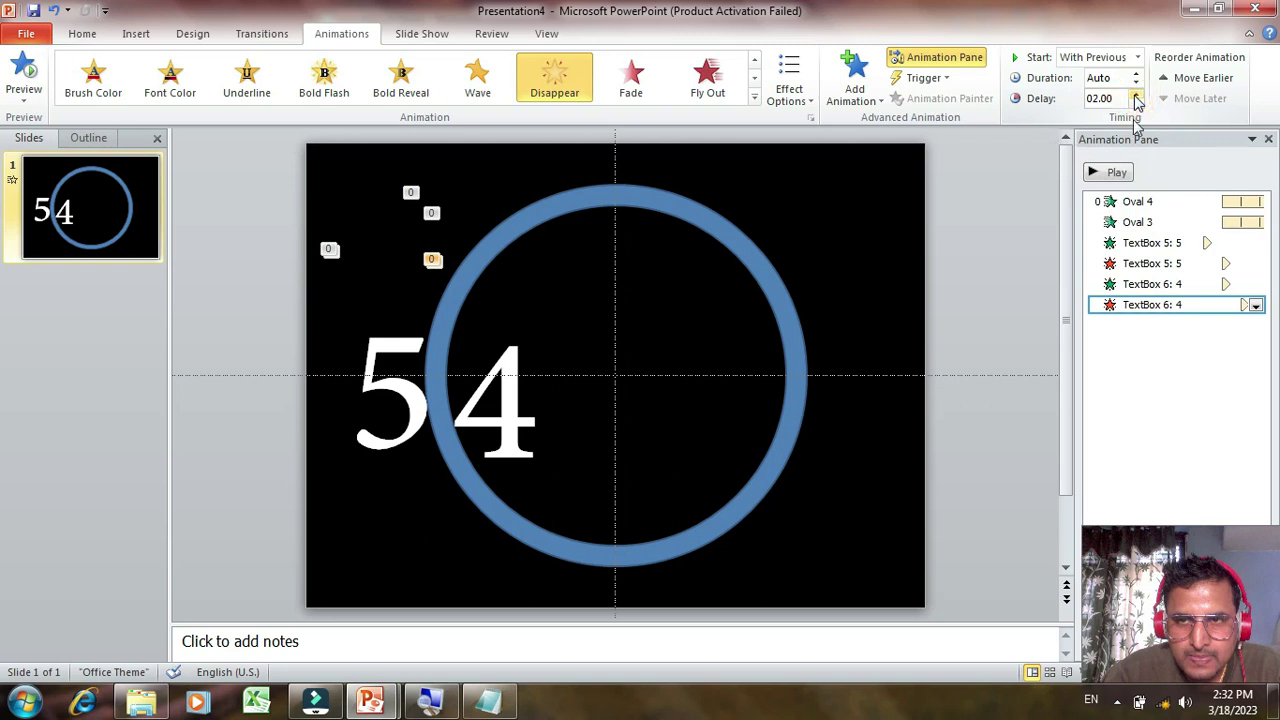
- Preview the slide's animations and check the 4's entrance and exit timings
{"action": "left_click", "coordinate": [1128, 390]}
{"action": "left_click", "coordinate": [1115, 172]}
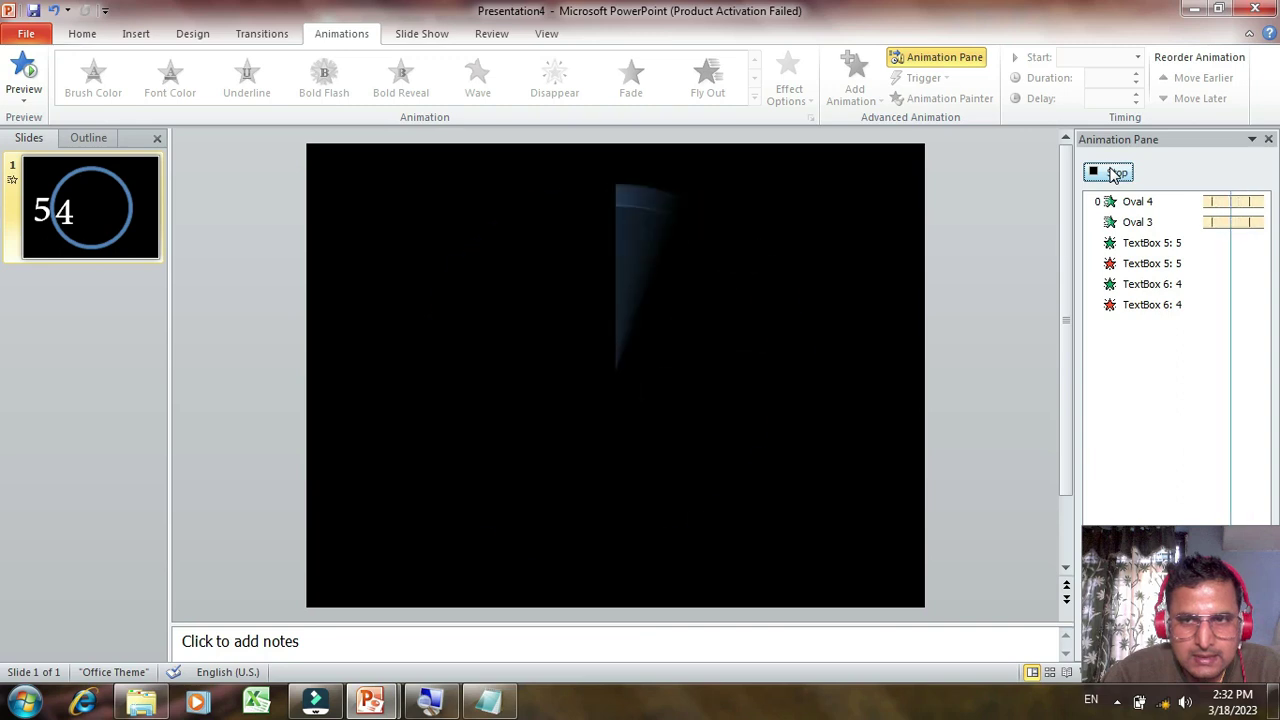
{"action": "left_click", "coordinate": [1115, 172]}
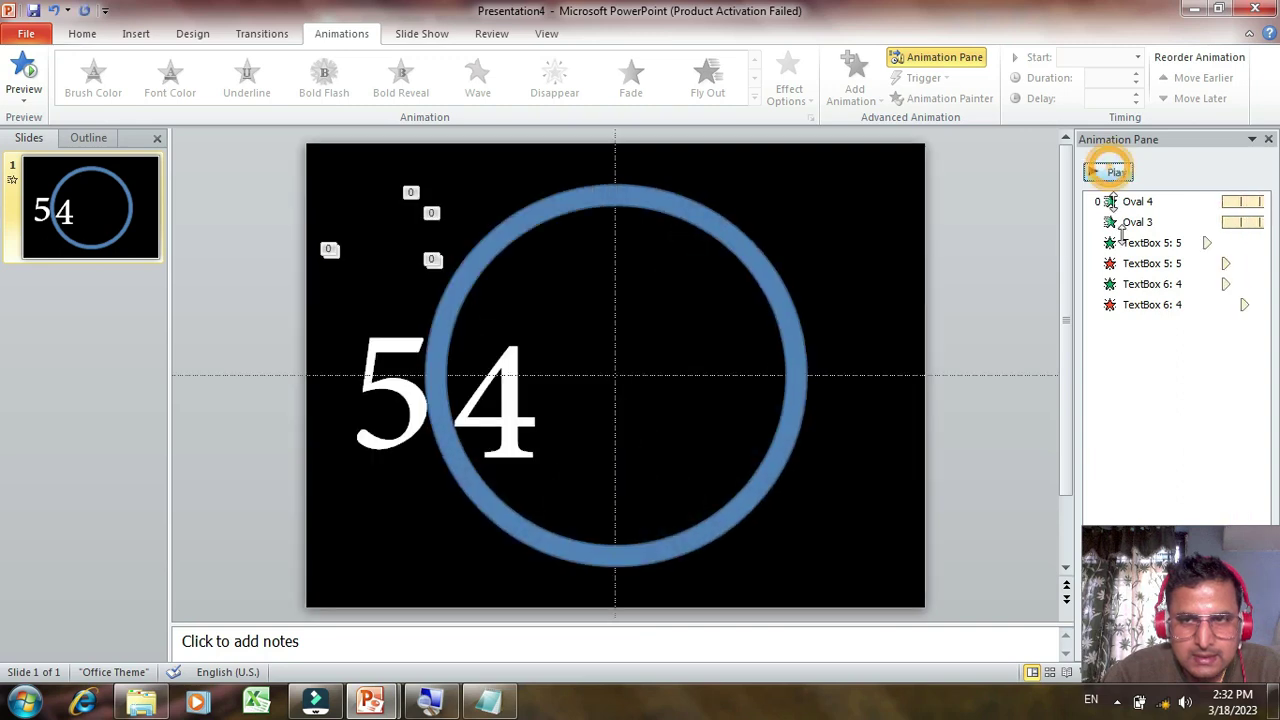
{"action": "left_click", "coordinate": [1155, 285]}
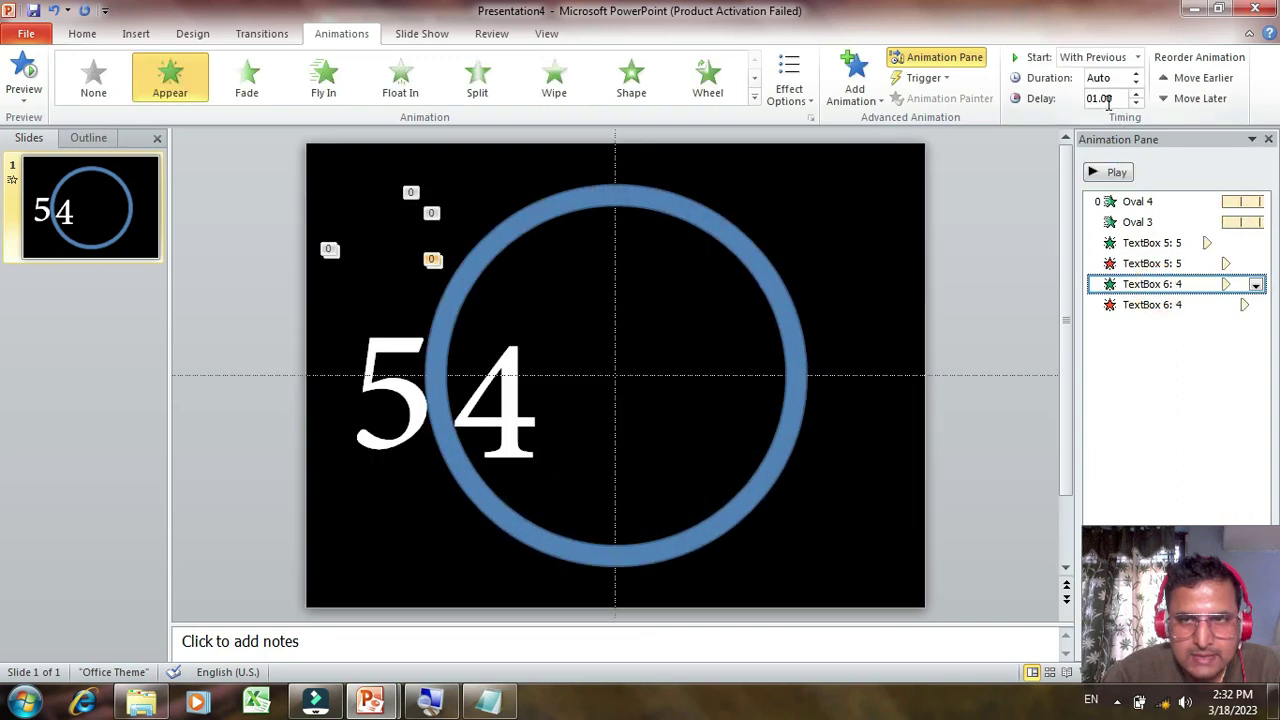
{"action": "left_click", "coordinate": [1150, 304]}
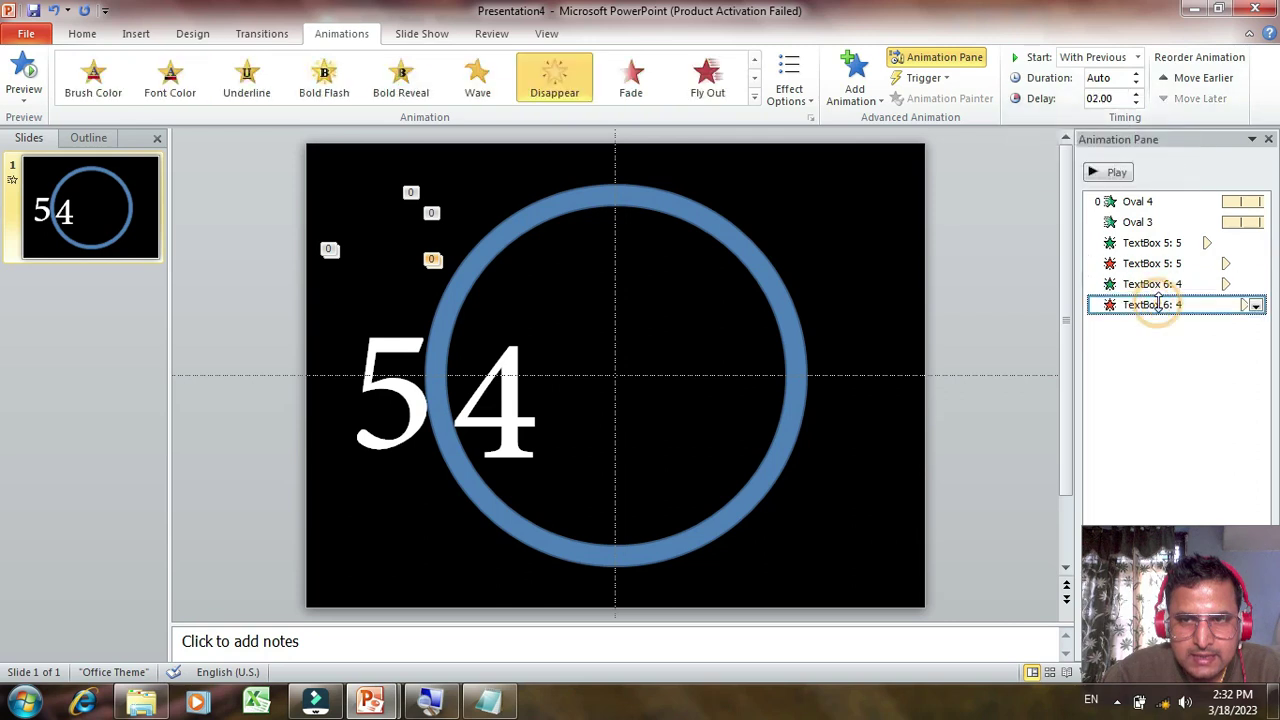
{"action": "left_click", "coordinate": [480, 418]}
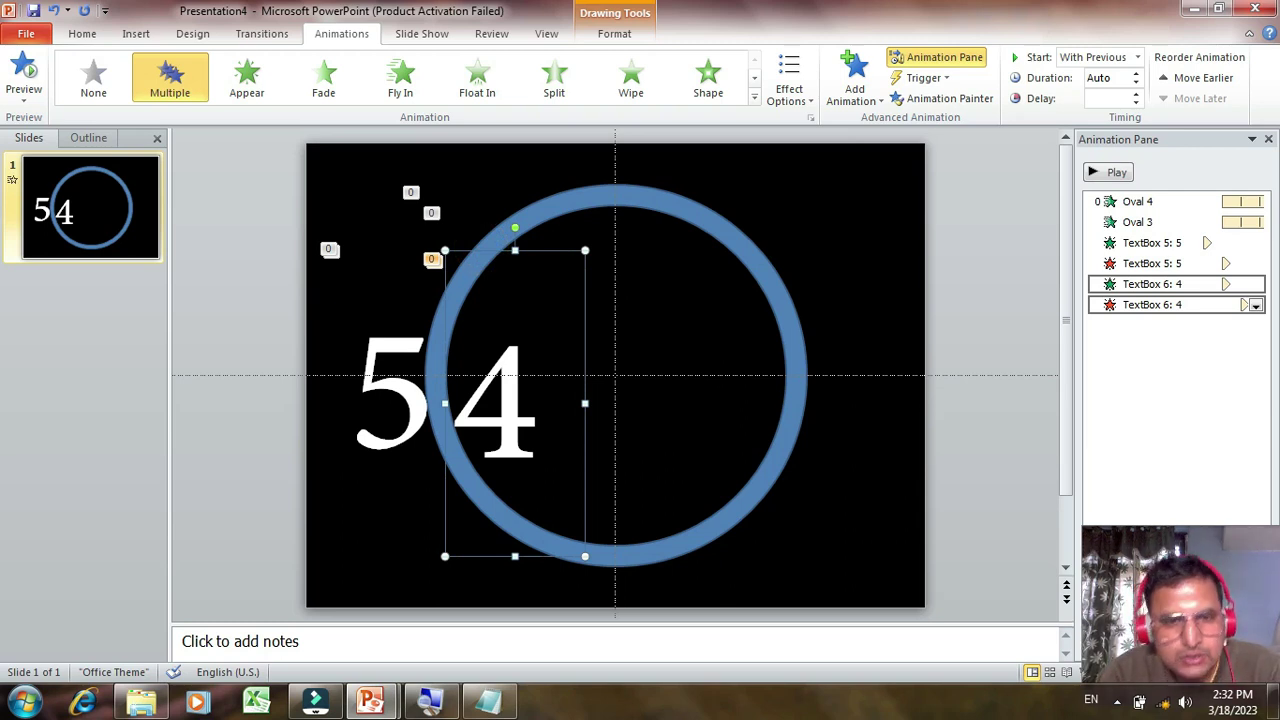
- Duplicate the 4 text box, move the copy inside the ring, and change it to 3
{"action": "key", "text": "ctrl+d"}
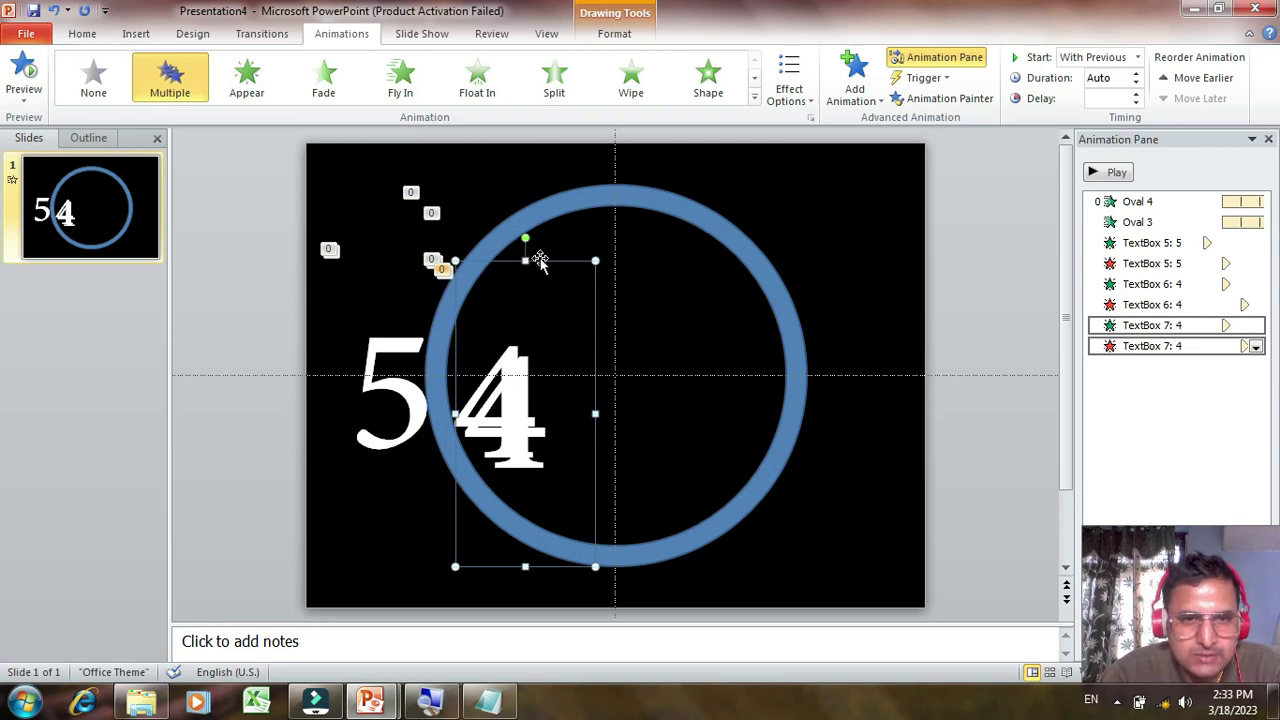
{"action": "left_click_drag", "start_coordinate": [544, 258], "coordinate": [662, 251]}
{"action": "left_click", "coordinate": [648, 398]}
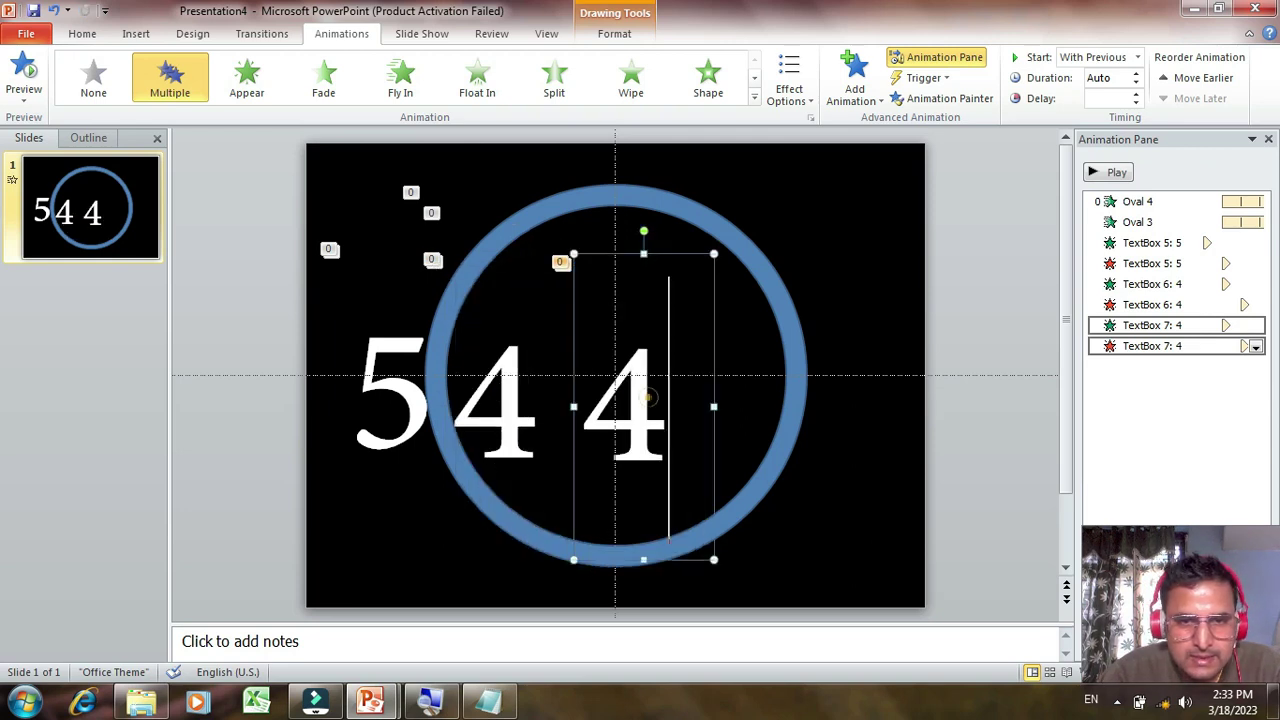
{"action": "key", "text": "BackSpace"}
{"action": "type", "text": "3"}
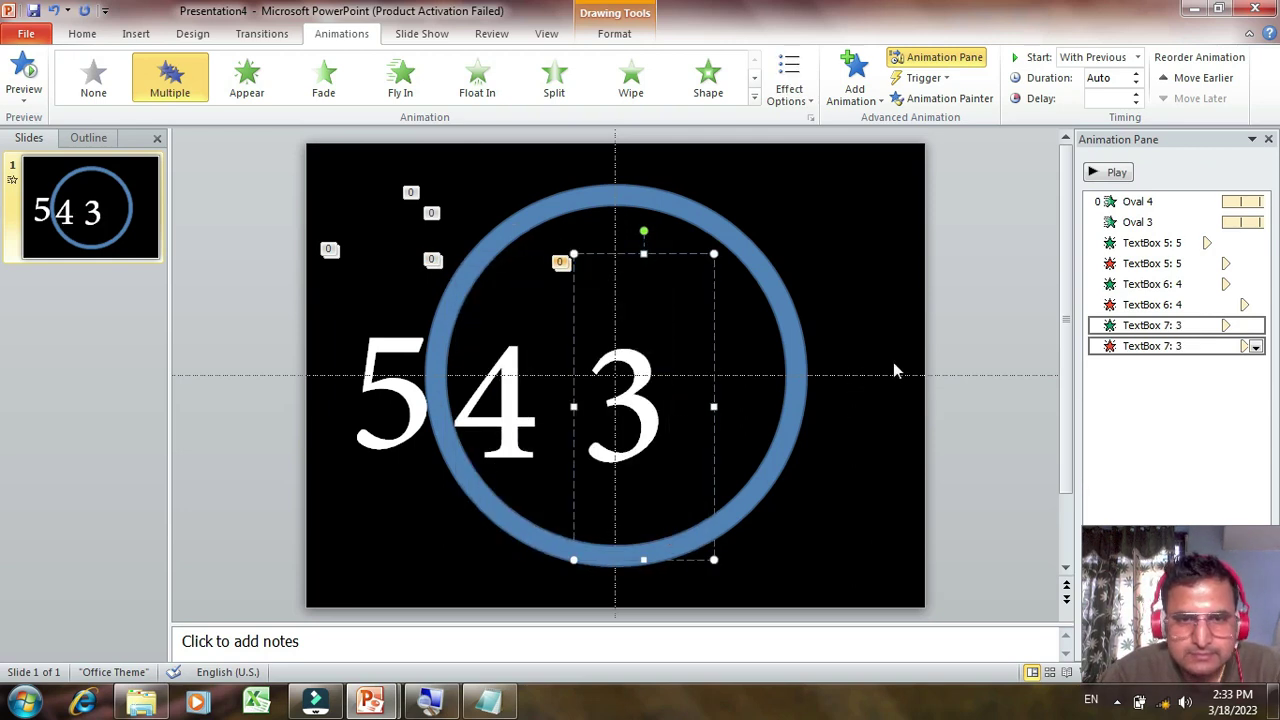
- Set the 3's Appear delay to 02.00 and its Disappear delay to 03.00
{"action": "left_click", "coordinate": [1165, 325]}
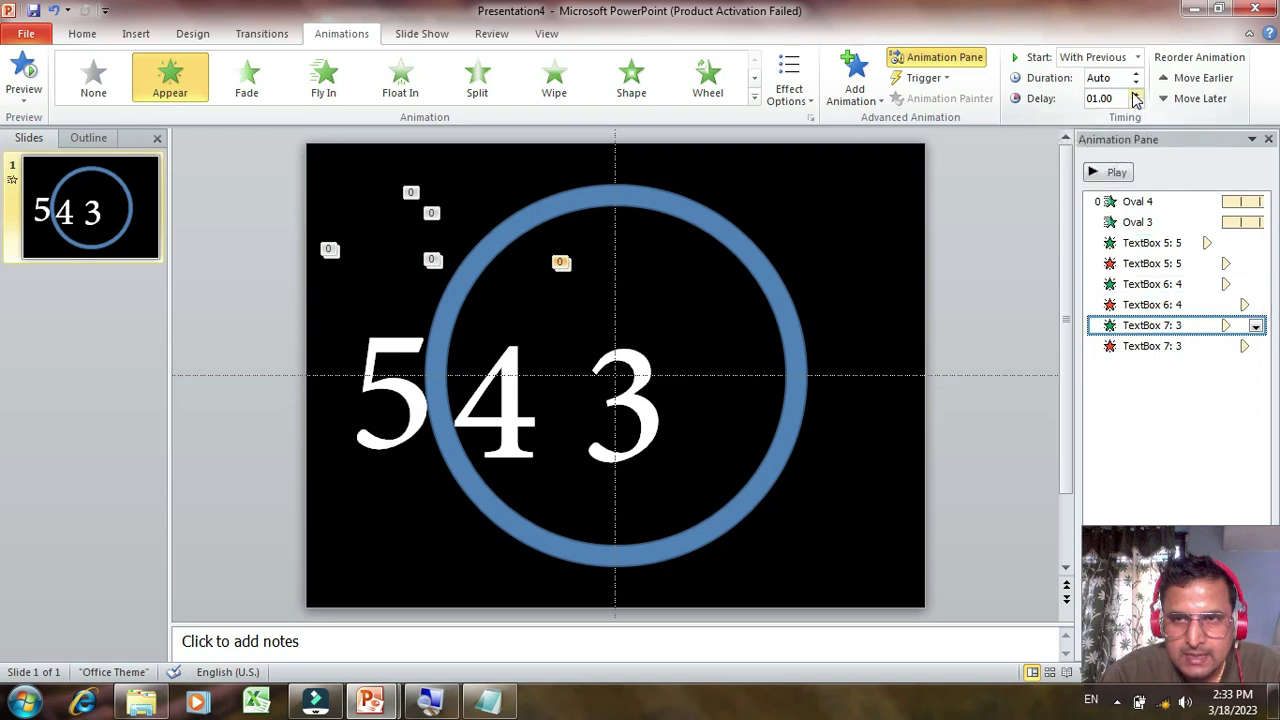
{"action": "left_click", "coordinate": [1135, 93]}
{"action": "left_click", "coordinate": [1135, 93]}
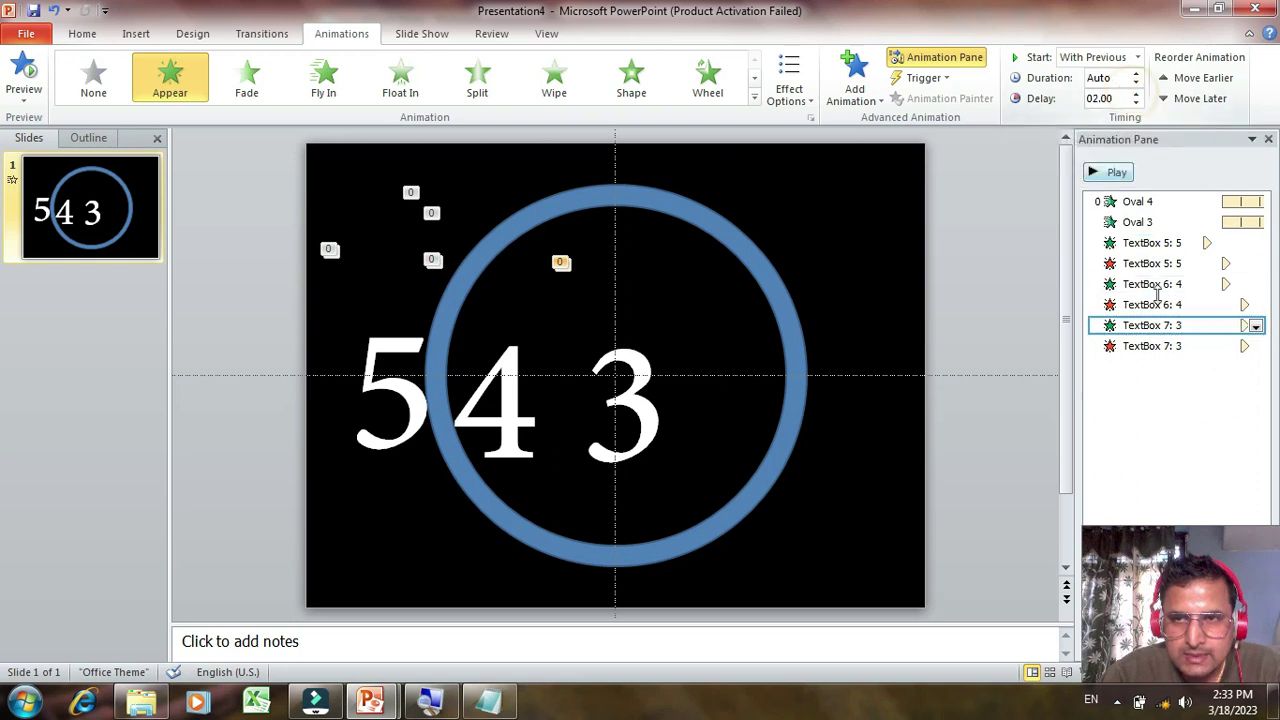
{"action": "left_click", "coordinate": [1165, 346]}
{"action": "left_click", "coordinate": [1135, 93]}
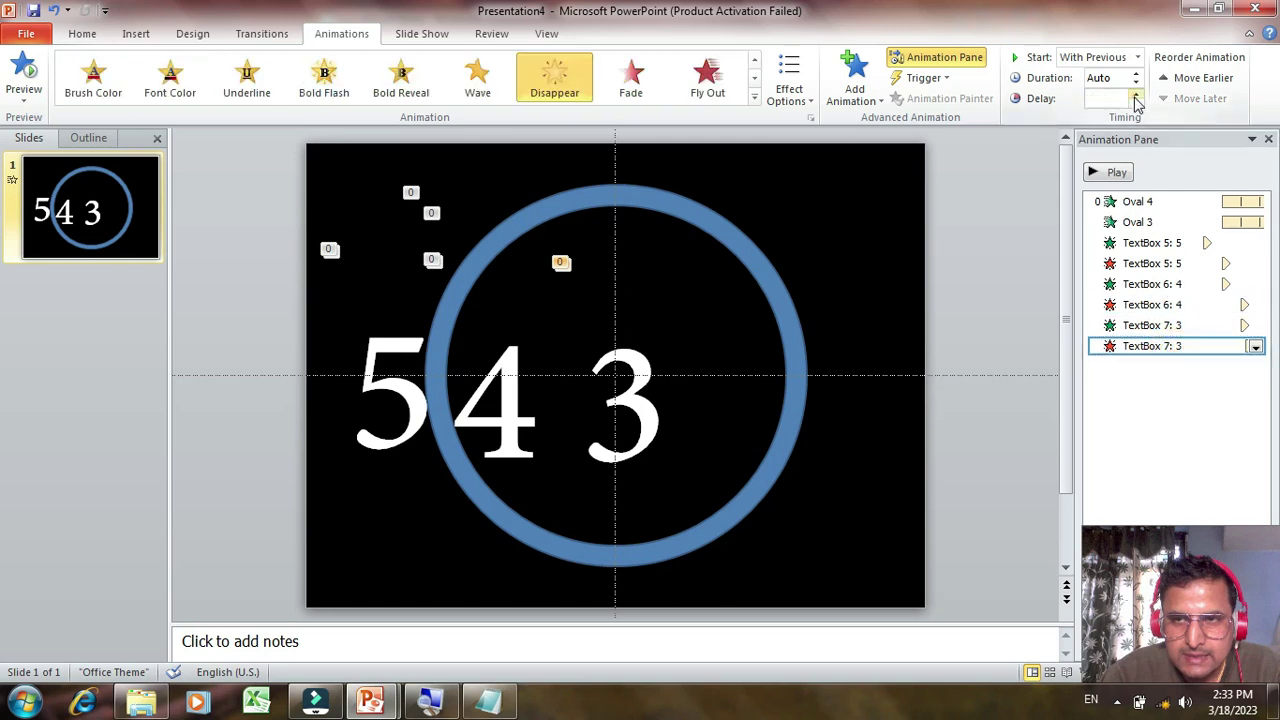
{"action": "left_click", "coordinate": [1135, 93]}
{"action": "left_click", "coordinate": [1135, 93]}
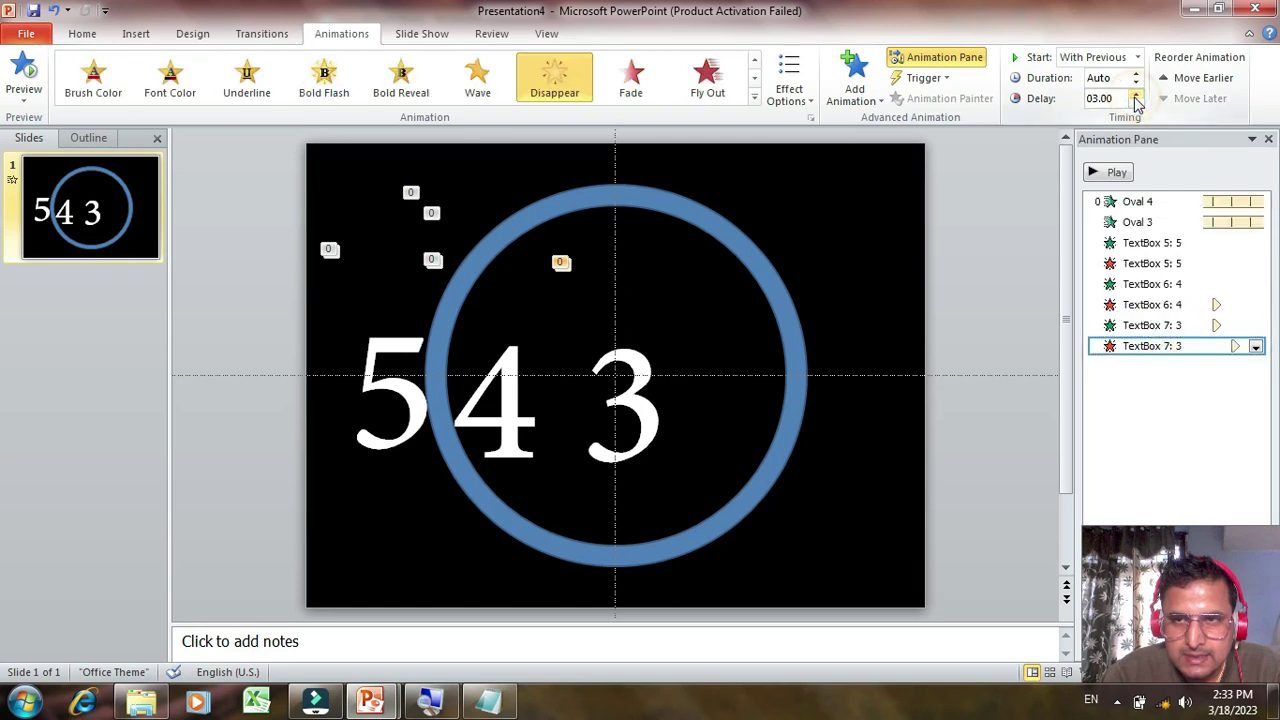
{"action": "left_click", "coordinate": [1144, 432]}
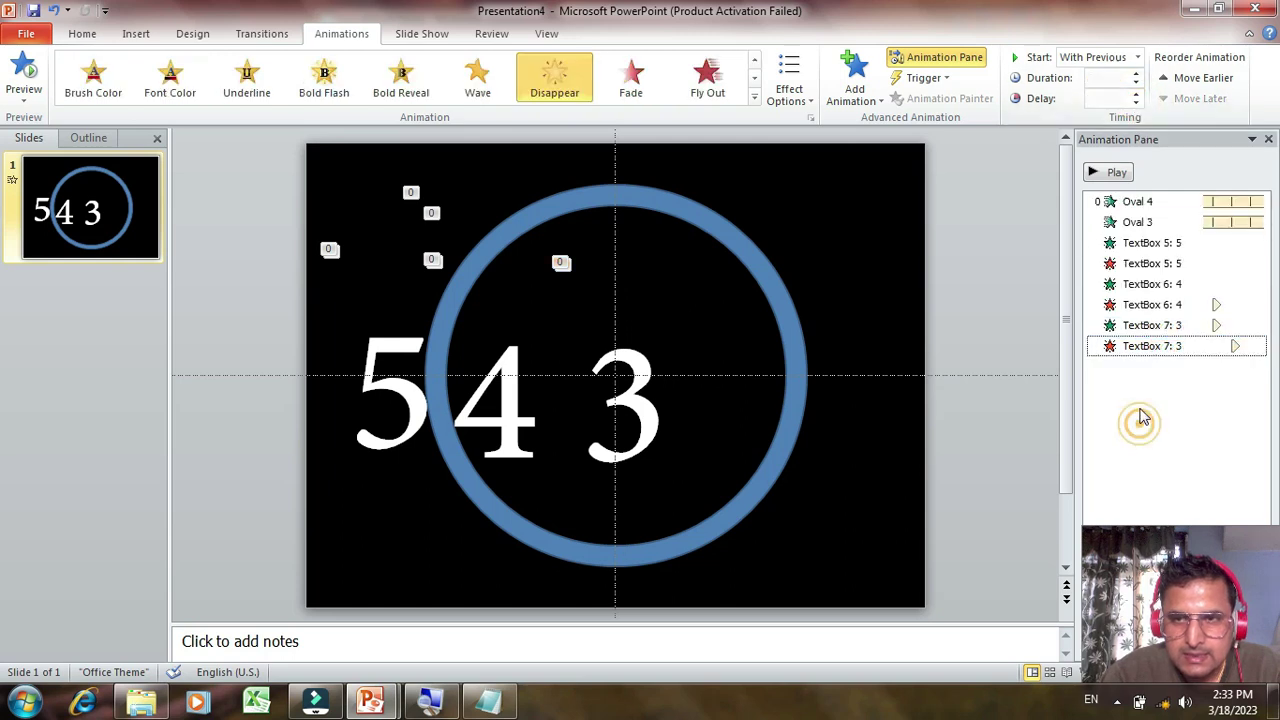
- Review the entrance and exit timings of the 5, 4 and 3 in order
{"action": "left_click", "coordinate": [1145, 322]}
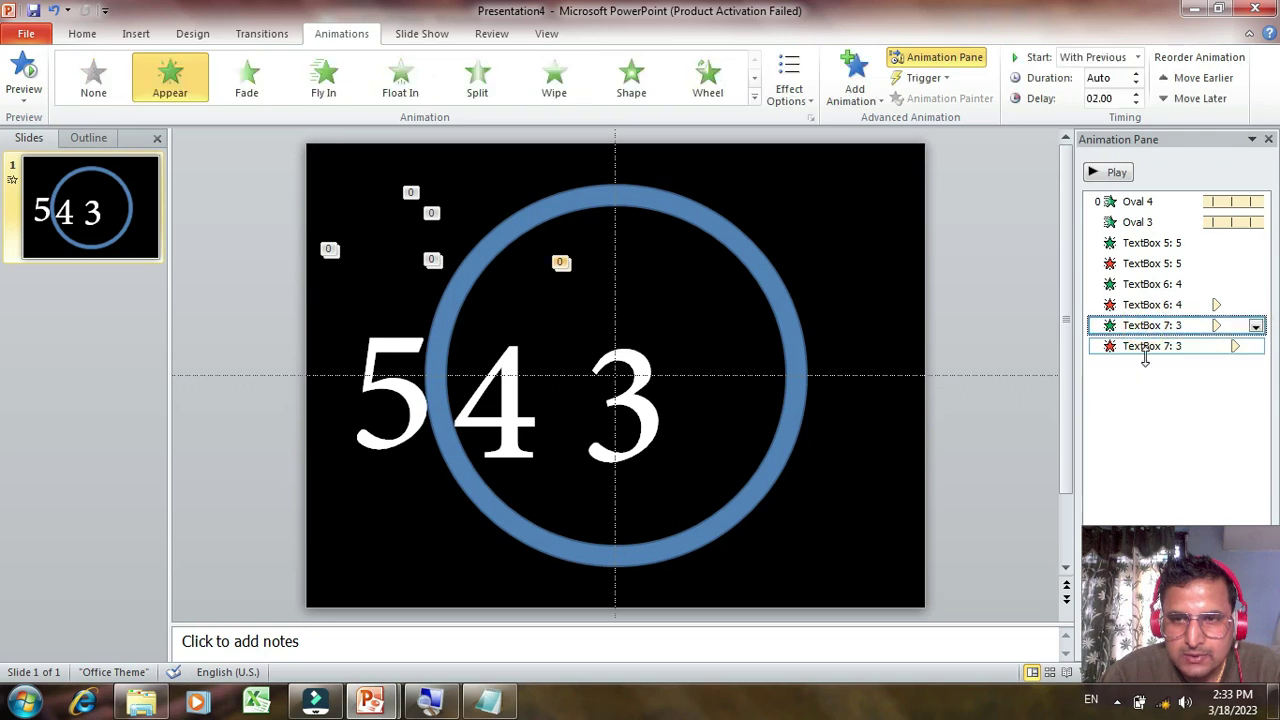
{"action": "left_click", "coordinate": [1145, 346]}
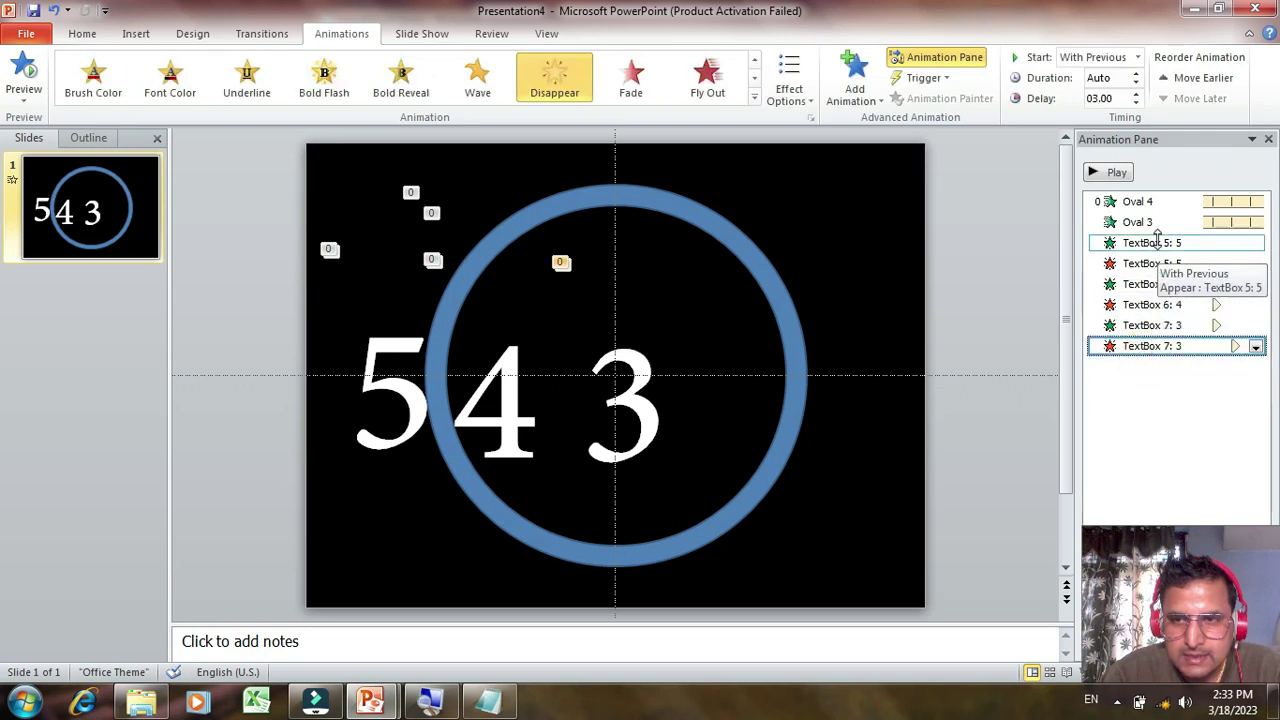
{"action": "left_click", "coordinate": [1152, 243]}
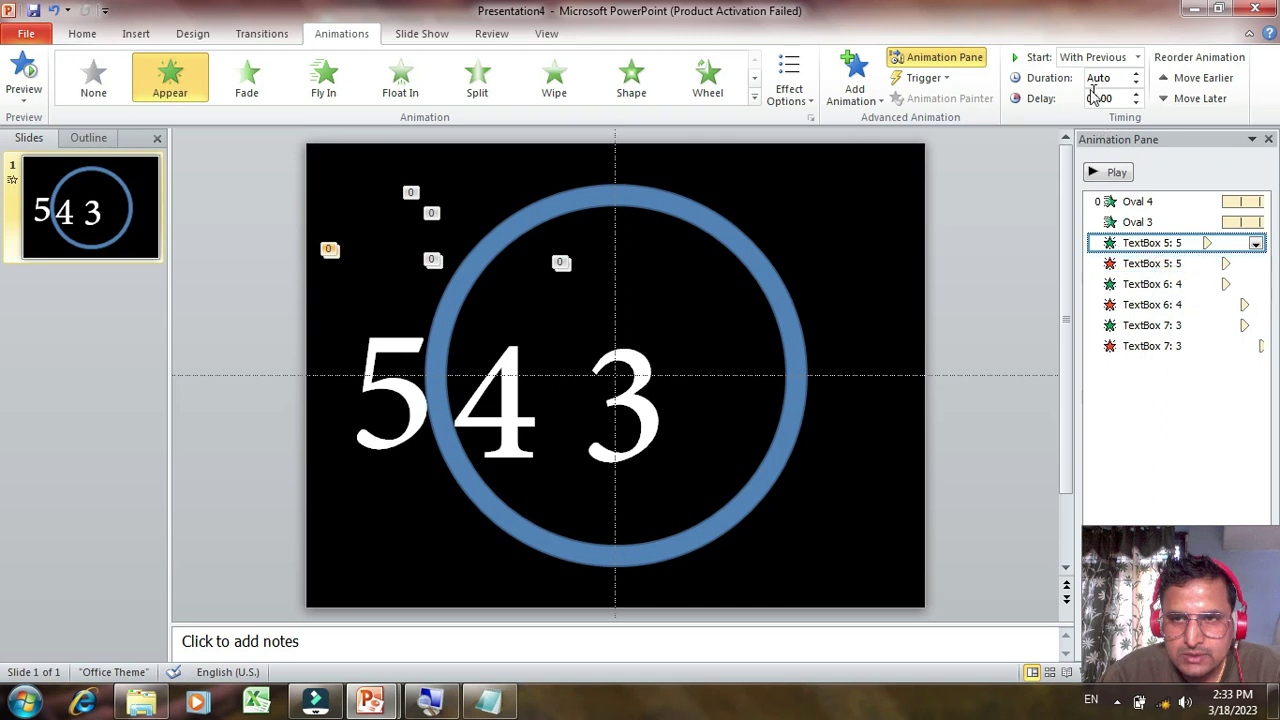
{"action": "left_click", "coordinate": [1143, 263]}
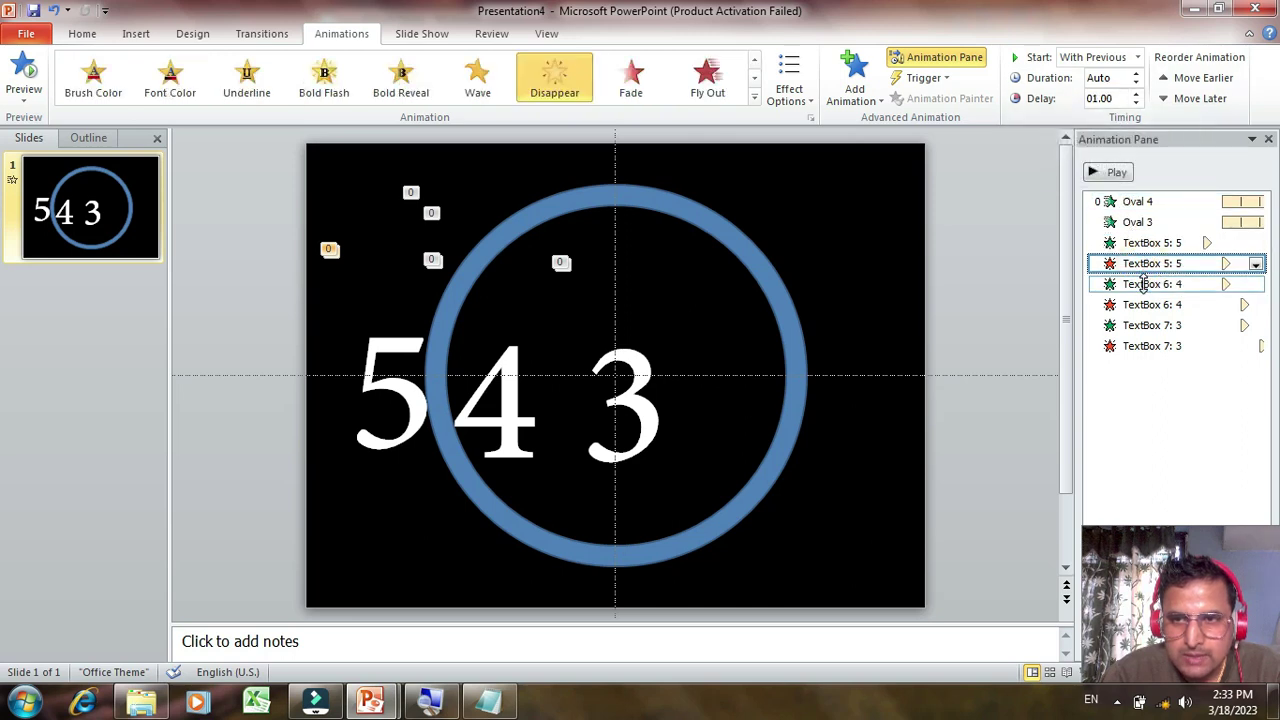
{"action": "left_click", "coordinate": [1143, 284]}
{"action": "left_click", "coordinate": [1143, 305]}
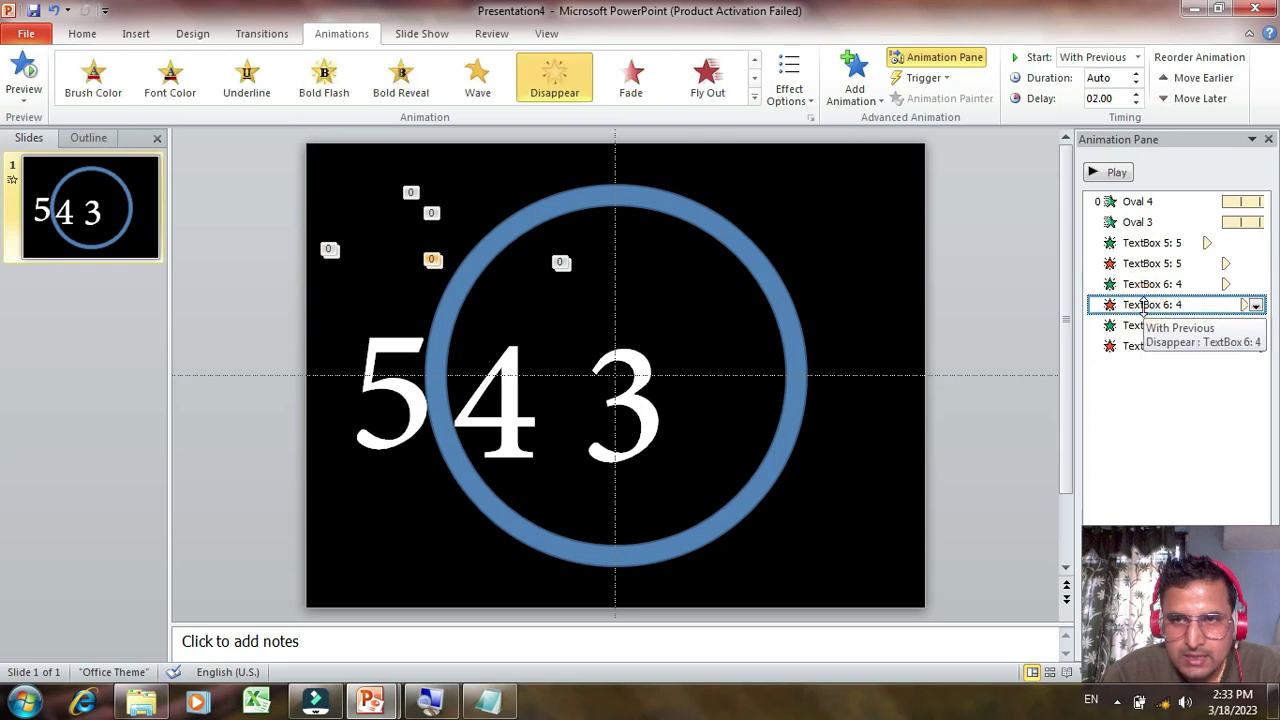
{"action": "left_click", "coordinate": [1143, 325]}
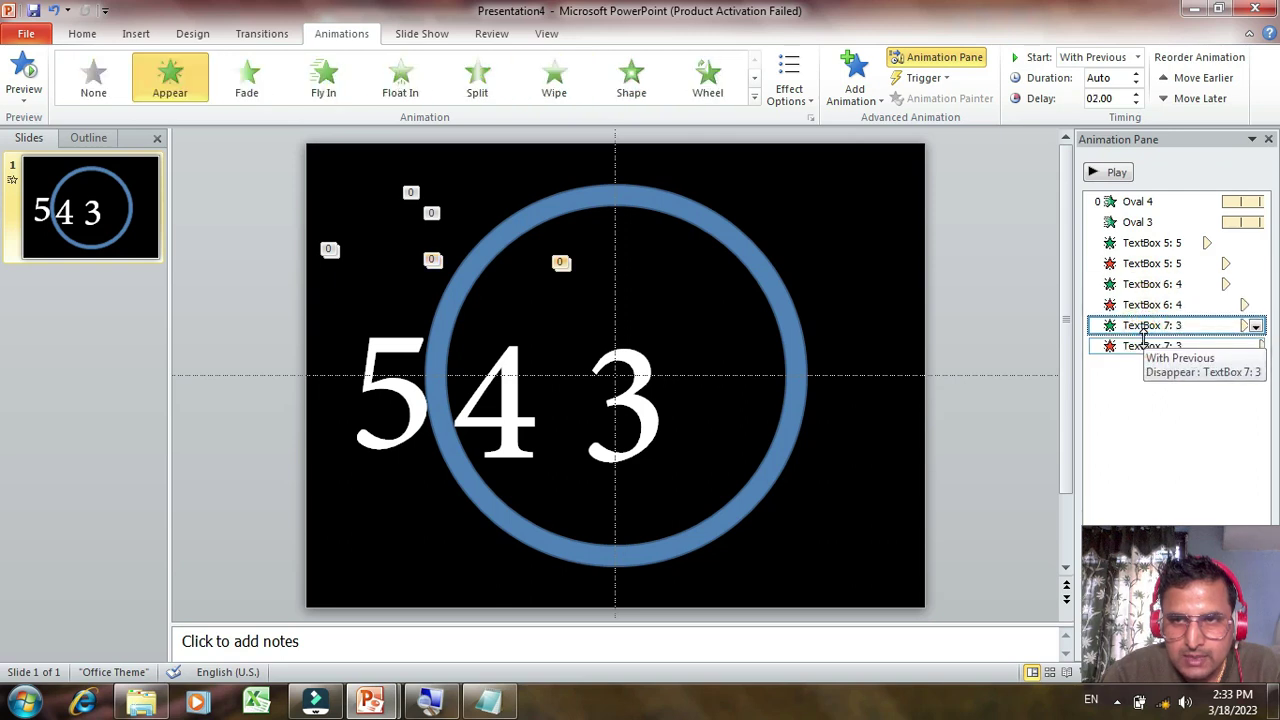
{"action": "left_click", "coordinate": [1143, 345]}
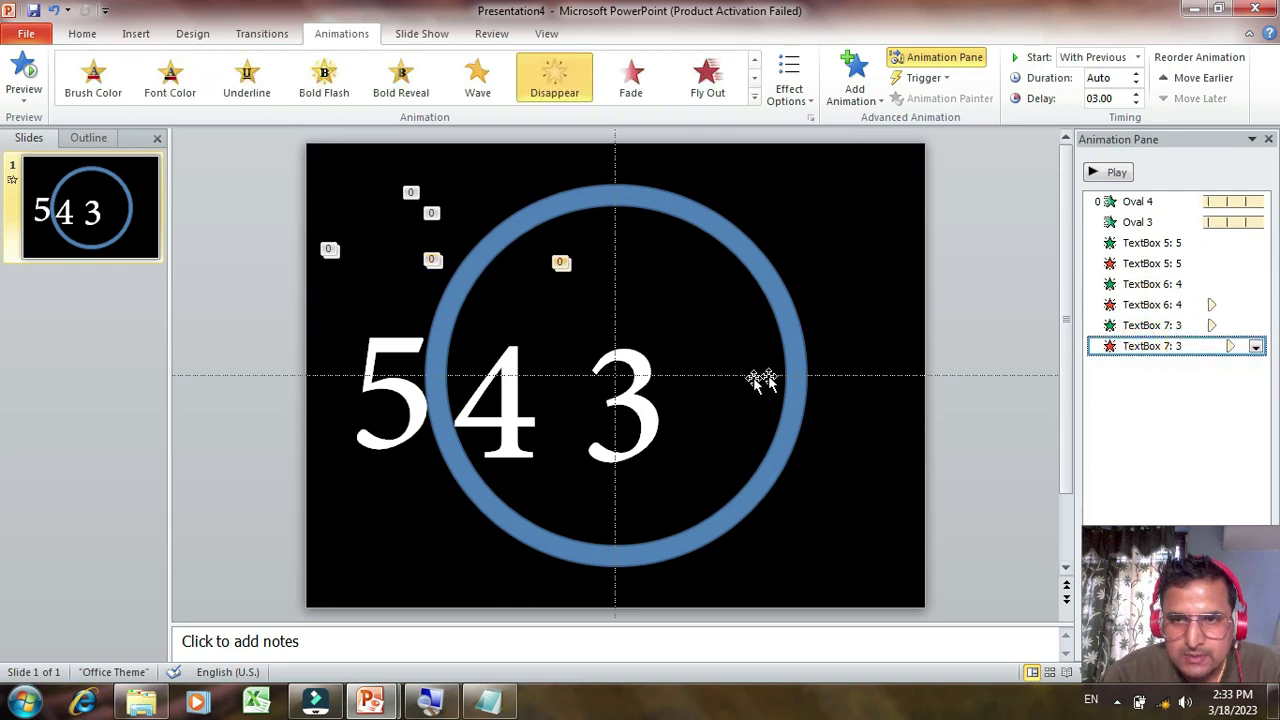
{"action": "left_click", "coordinate": [634, 390]}
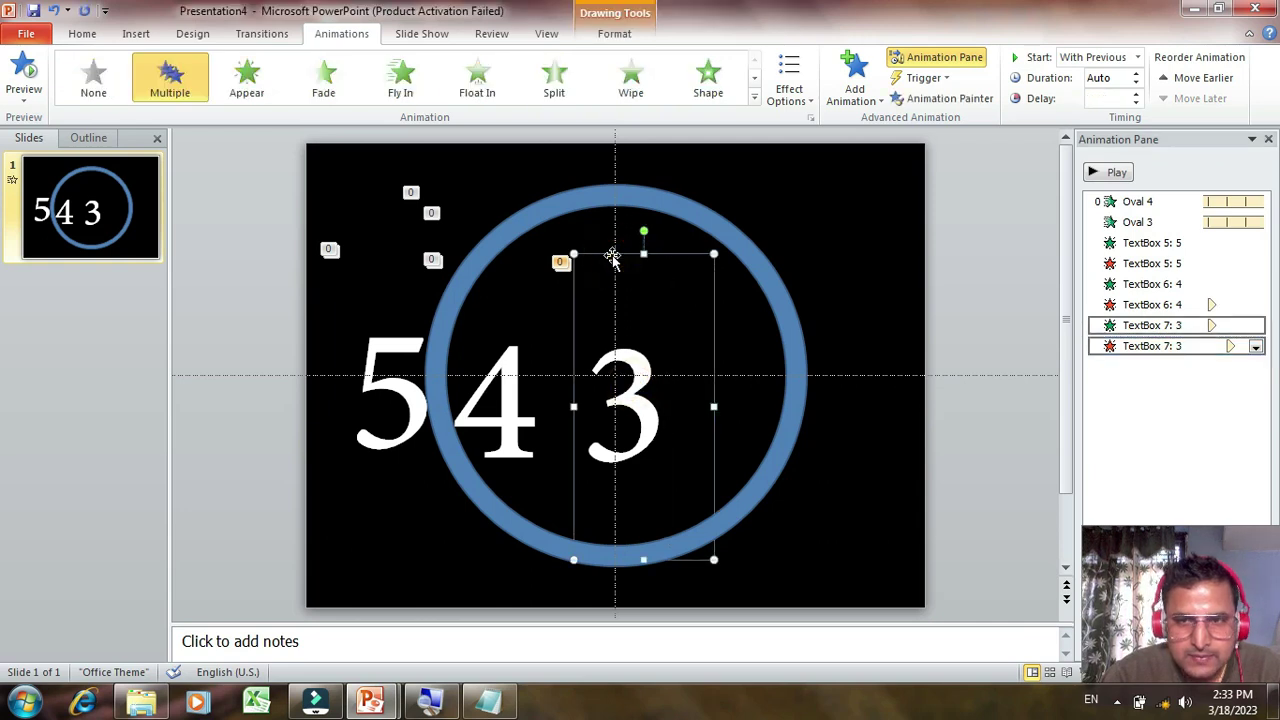
- Duplicate the 3 text box, nudge the copy slightly and change its text to 2
{"action": "key", "text": "ctrl+d"}
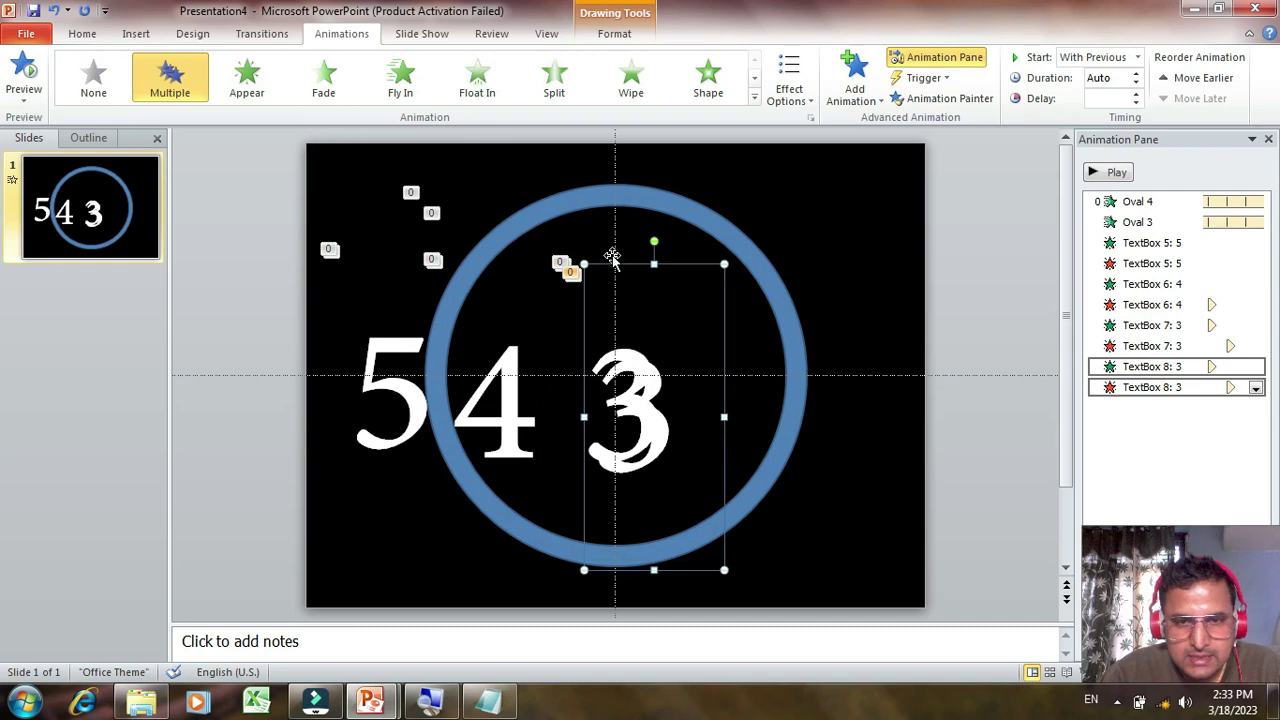
{"action": "key", "text": "Right"}
{"action": "key", "text": "Right"}
{"action": "key", "text": "Right"}
{"action": "key", "text": "Right"}
{"action": "key", "text": "Up"}
{"action": "key", "text": "Right"}
{"action": "key", "text": "Right"}
{"action": "key", "text": "Right"}
{"action": "key", "text": "Right"}
{"action": "key", "text": "Up"}
{"action": "key", "text": "Up"}
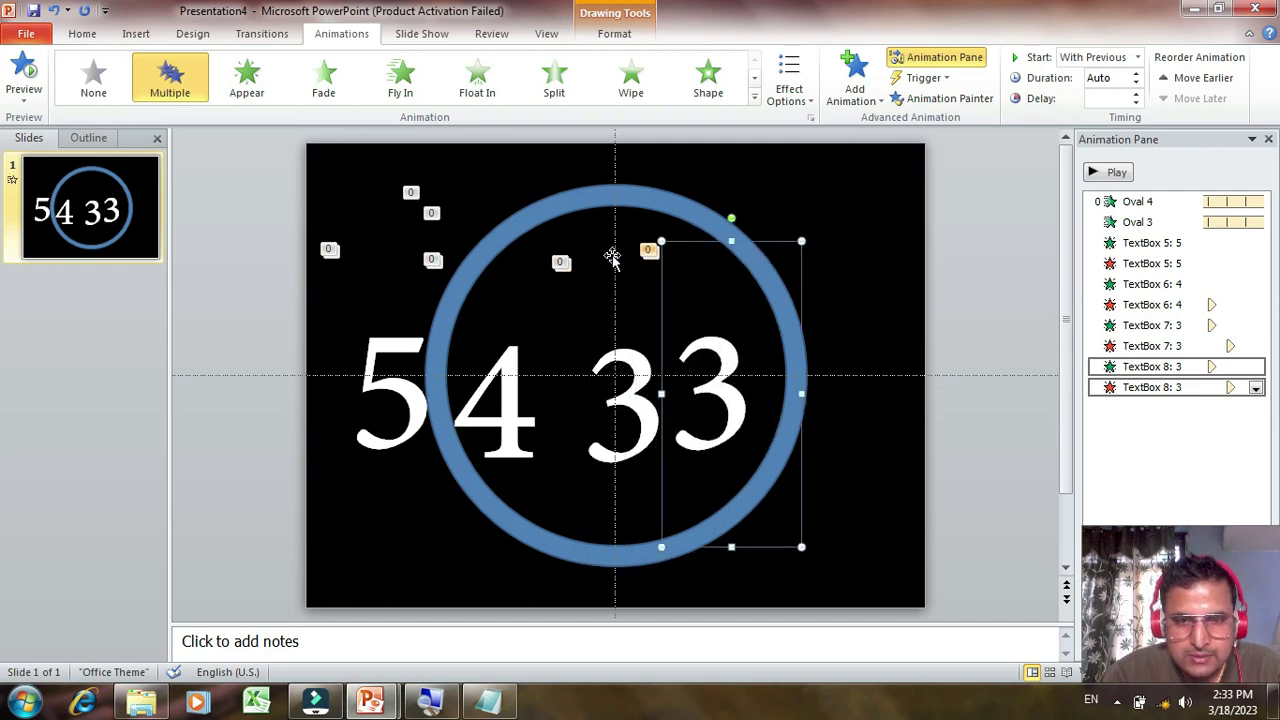
{"action": "key", "text": "Down"}
{"action": "key", "text": "Down"}
{"action": "left_click", "coordinate": [742, 437]}
{"action": "key", "text": "BackSpace"}
{"action": "type", "text": "2"}
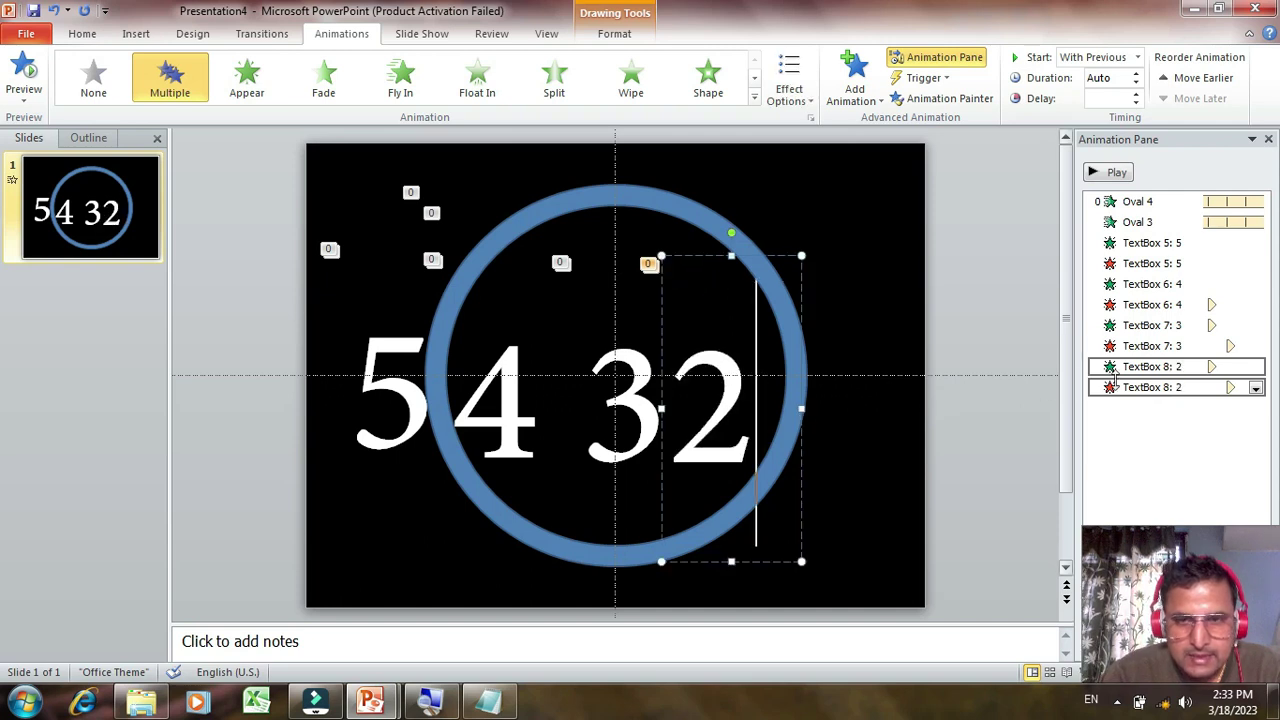
- Set the 2's entrance delay to 03.00 and its exit delay to 04.00
{"action": "left_click", "coordinate": [1172, 345]}
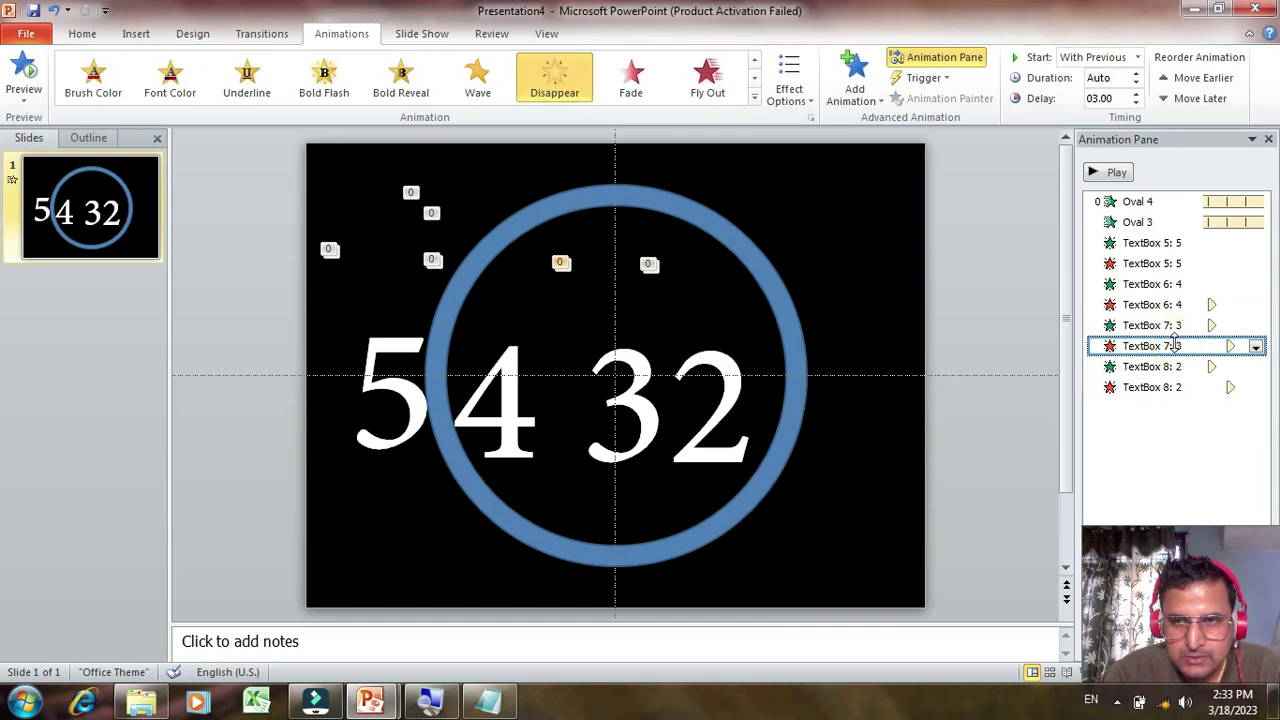
{"action": "left_click", "coordinate": [1160, 366]}
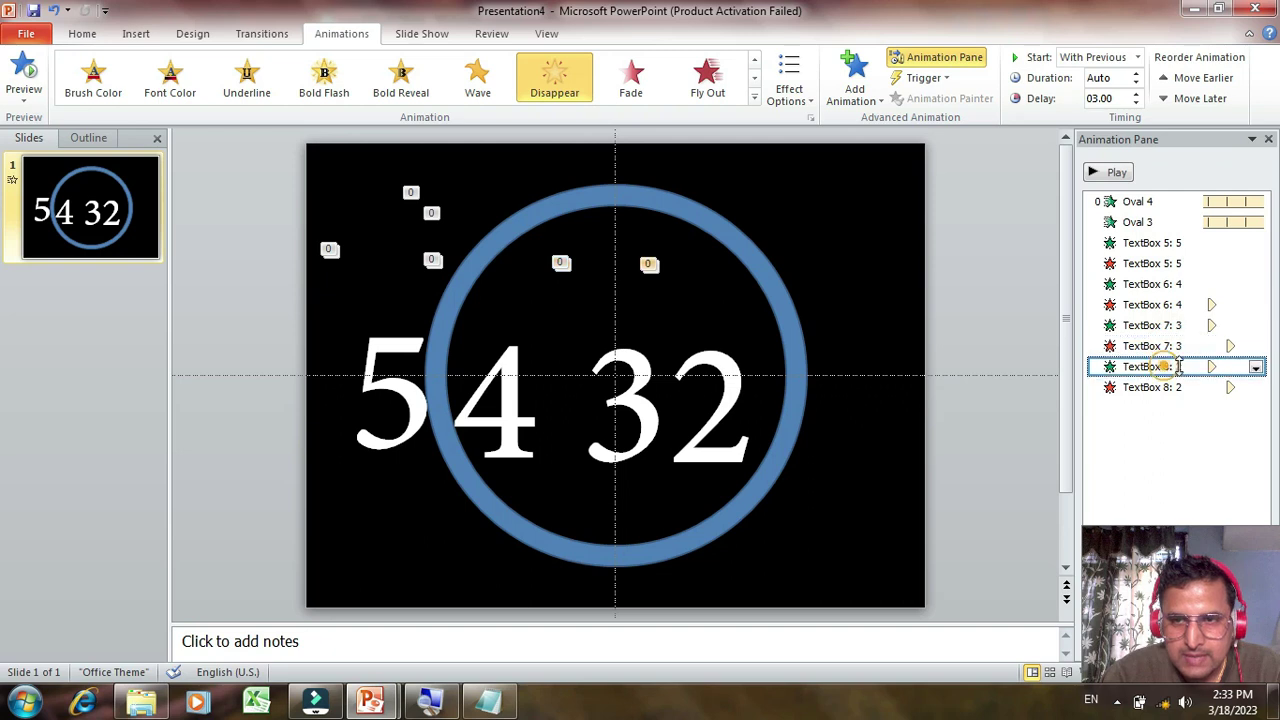
{"action": "left_click", "coordinate": [1135, 94]}
{"action": "left_click", "coordinate": [1135, 94]}
{"action": "left_click", "coordinate": [1135, 94]}
{"action": "left_click", "coordinate": [1135, 94]}
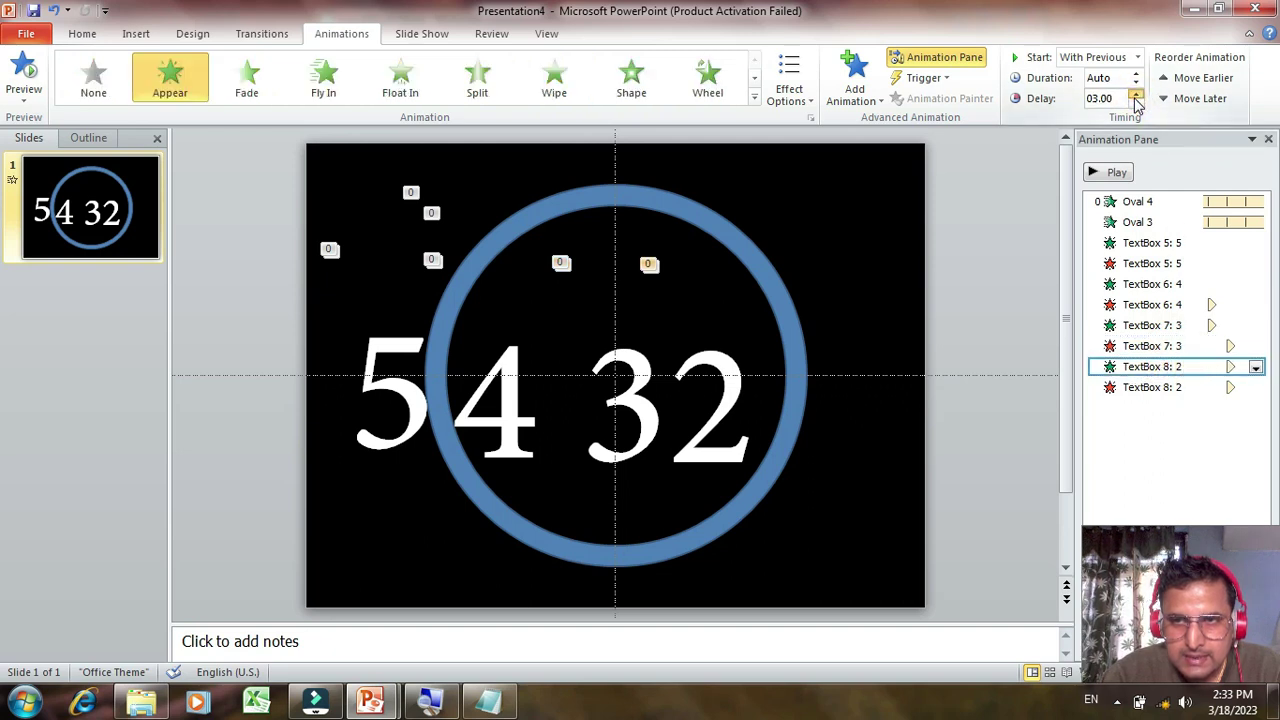
{"action": "left_click", "coordinate": [1190, 387]}
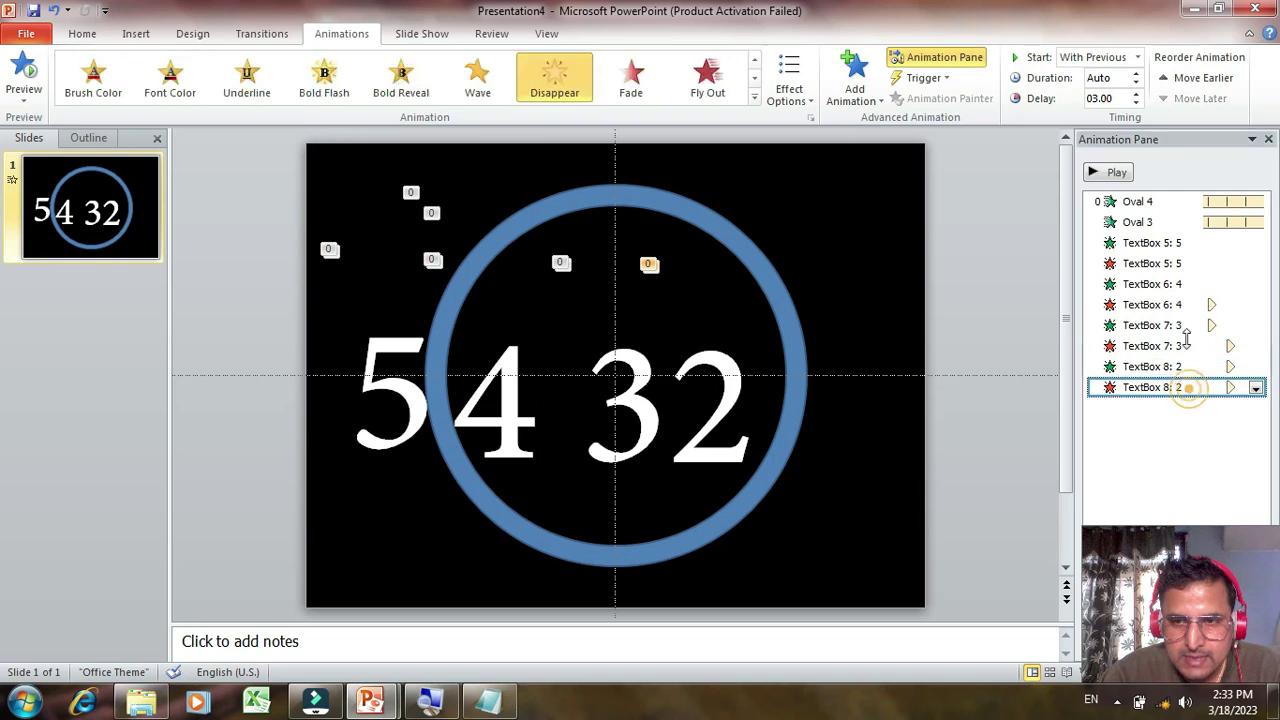
{"action": "left_click", "coordinate": [1137, 94]}
{"action": "left_click", "coordinate": [1136, 93]}
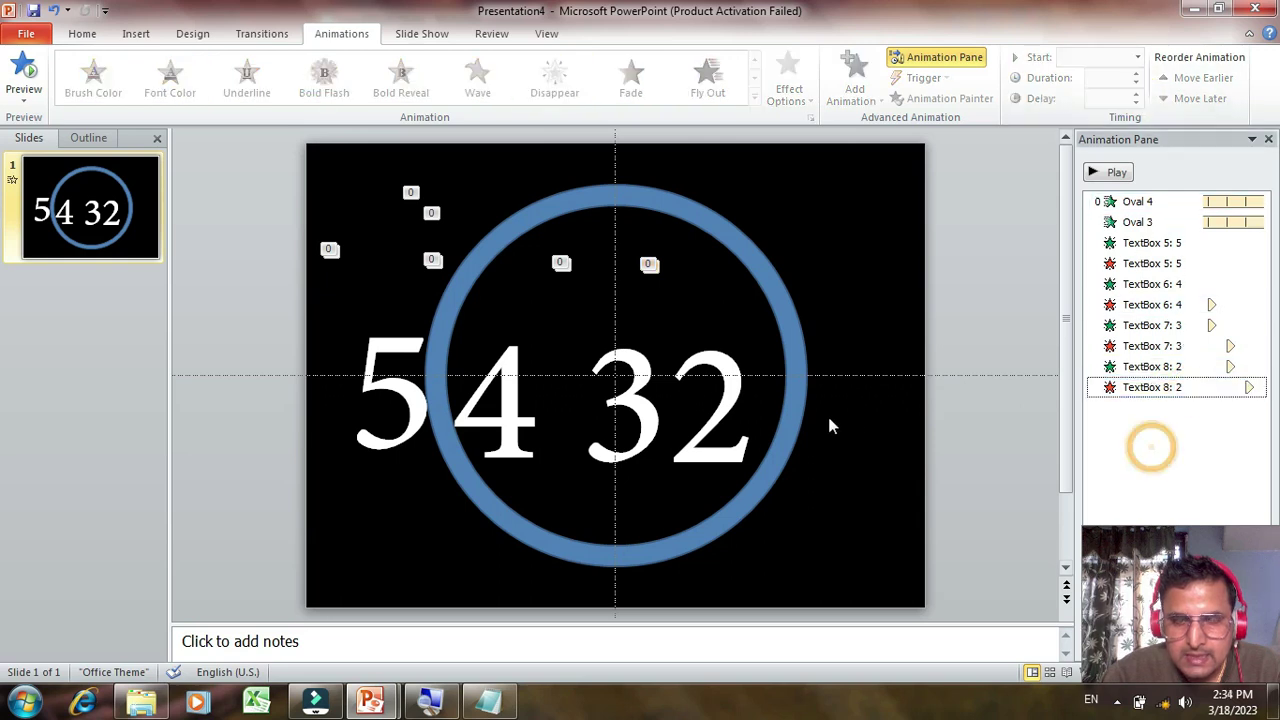
{"action": "left_click", "coordinate": [735, 385]}
- Duplicate the 2 text box, move the copy right of the ring and change it to 1
{"action": "left_click", "coordinate": [698, 257]}
{"action": "key", "text": "ctrl+d"}
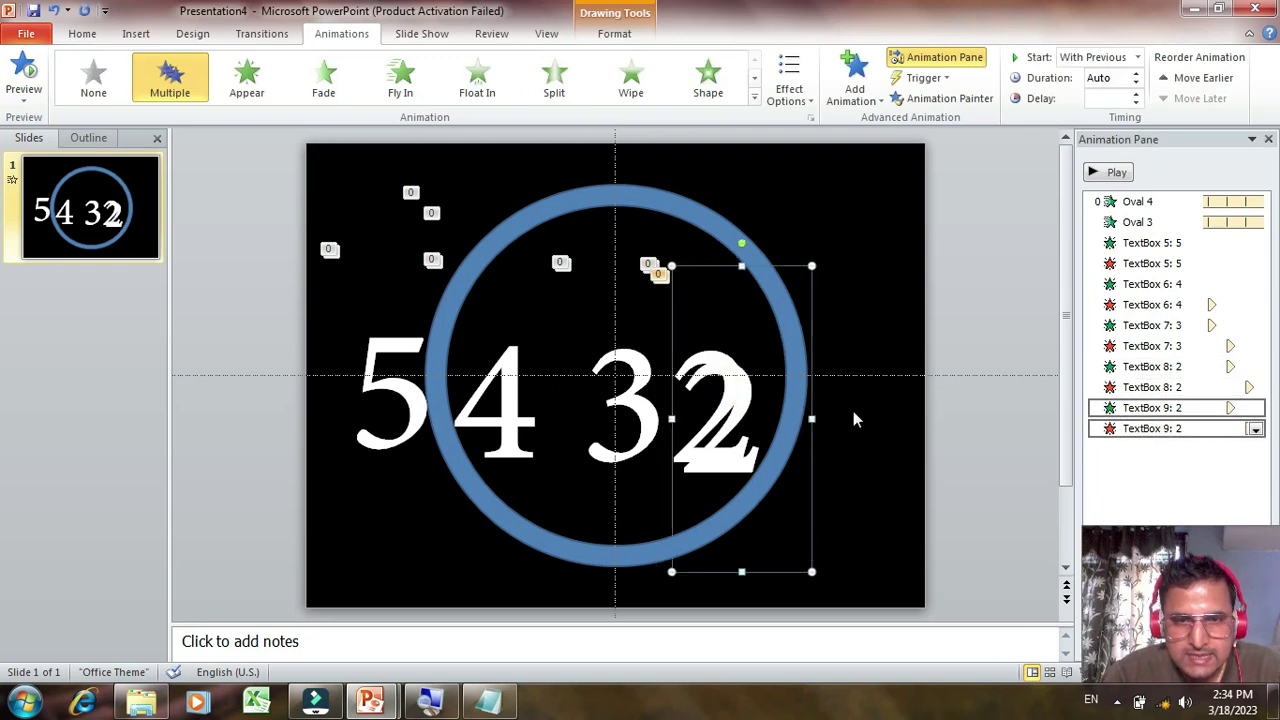
{"action": "key", "text": "Right"}
{"action": "key", "text": "Right"}
{"action": "key", "text": "Right"}
{"action": "key", "text": "Up"}
{"action": "key", "text": "Up"}
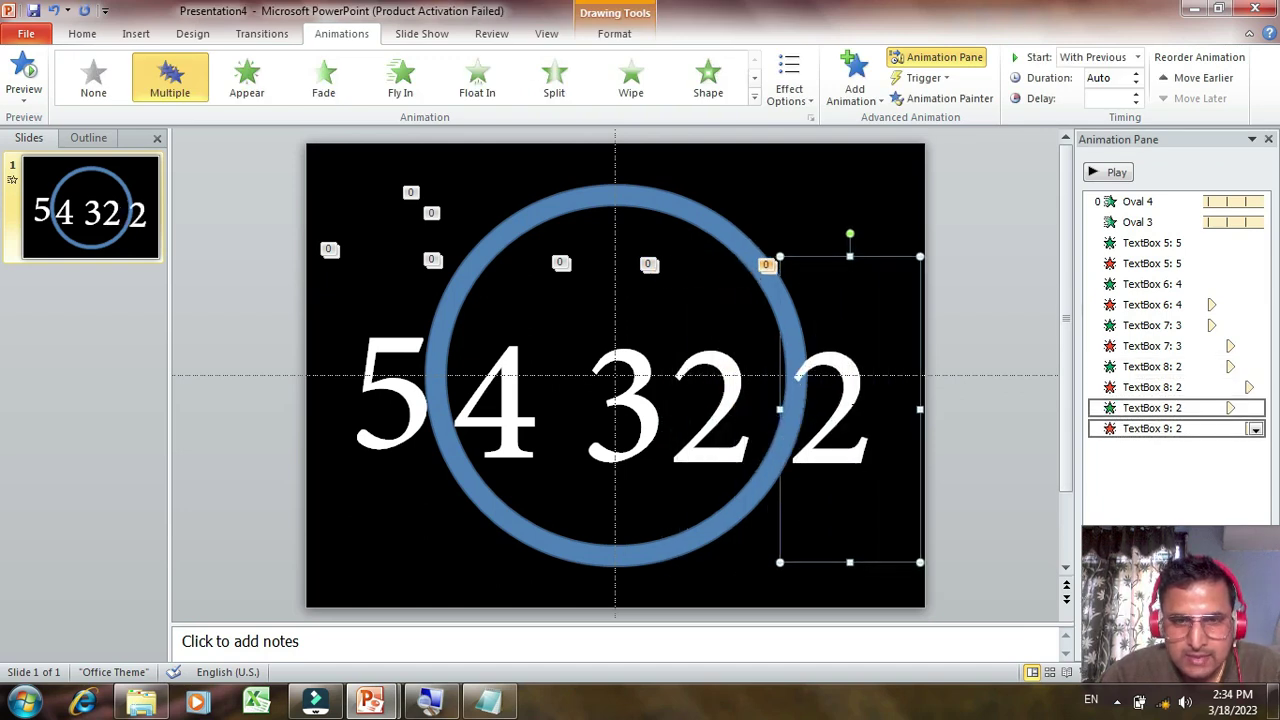
{"action": "key", "text": "Up"}
{"action": "left_click", "coordinate": [852, 409]}
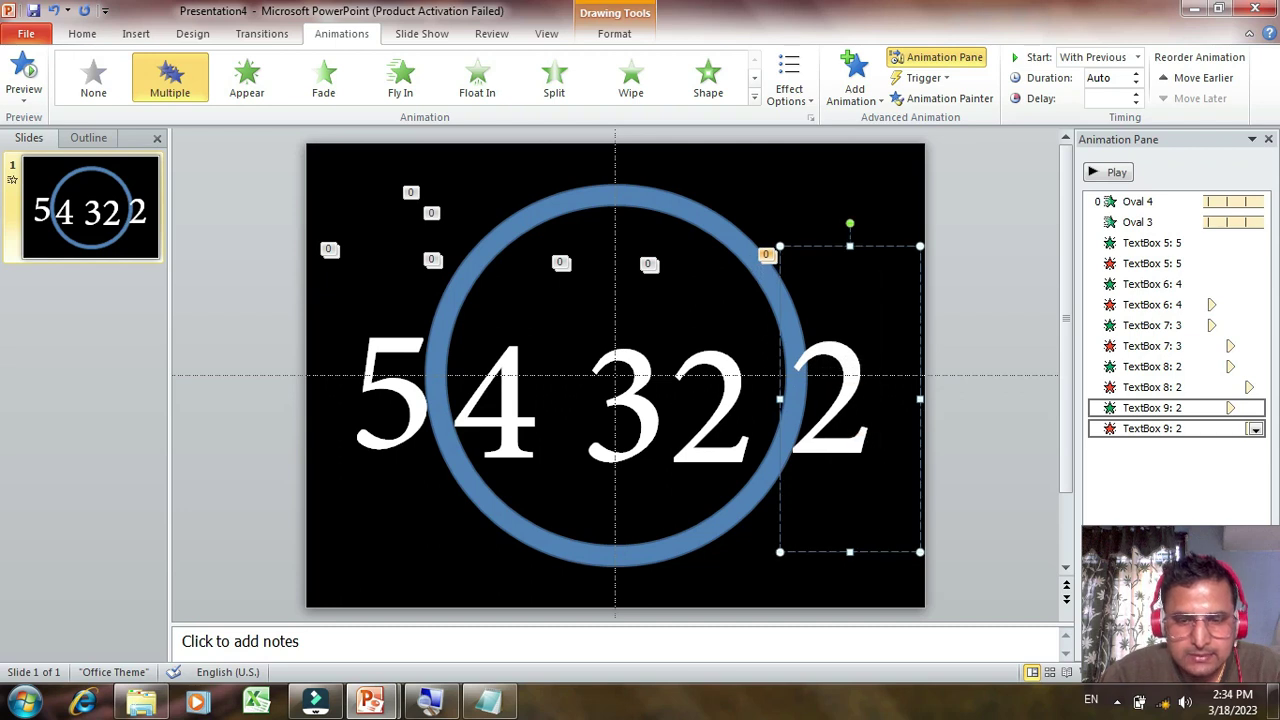
{"action": "key", "text": "BackSpace"}
{"action": "type", "text": "1"}
{"action": "left_click", "coordinate": [1172, 442]}
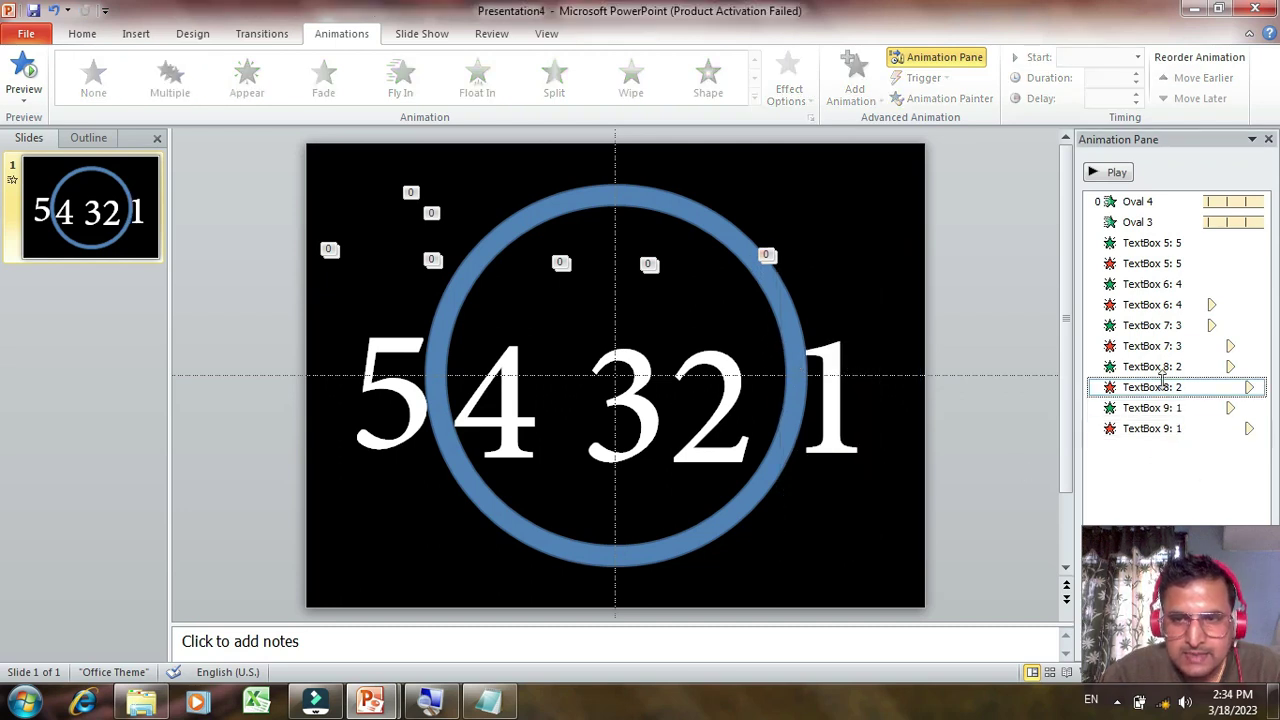
- Give the 1 an entrance delay of 04.00 and an exit delay of 05.00
{"action": "left_click", "coordinate": [1163, 385]}
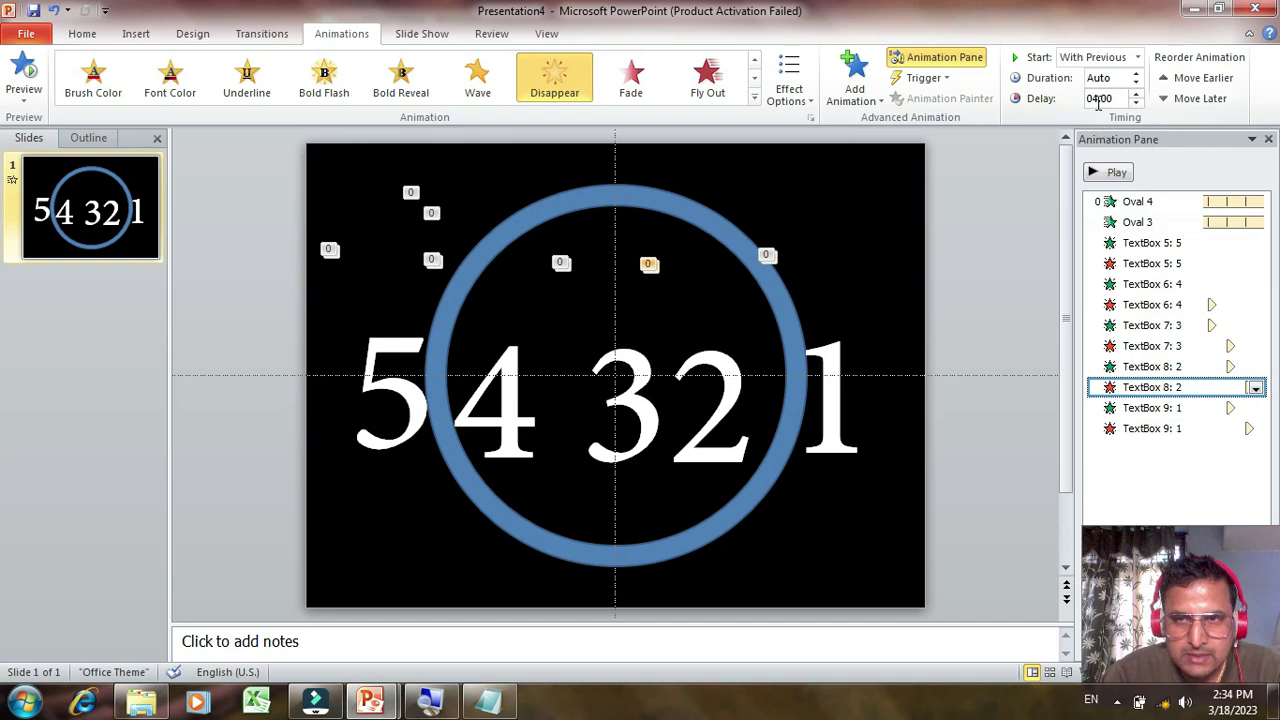
{"action": "left_click", "coordinate": [1150, 408]}
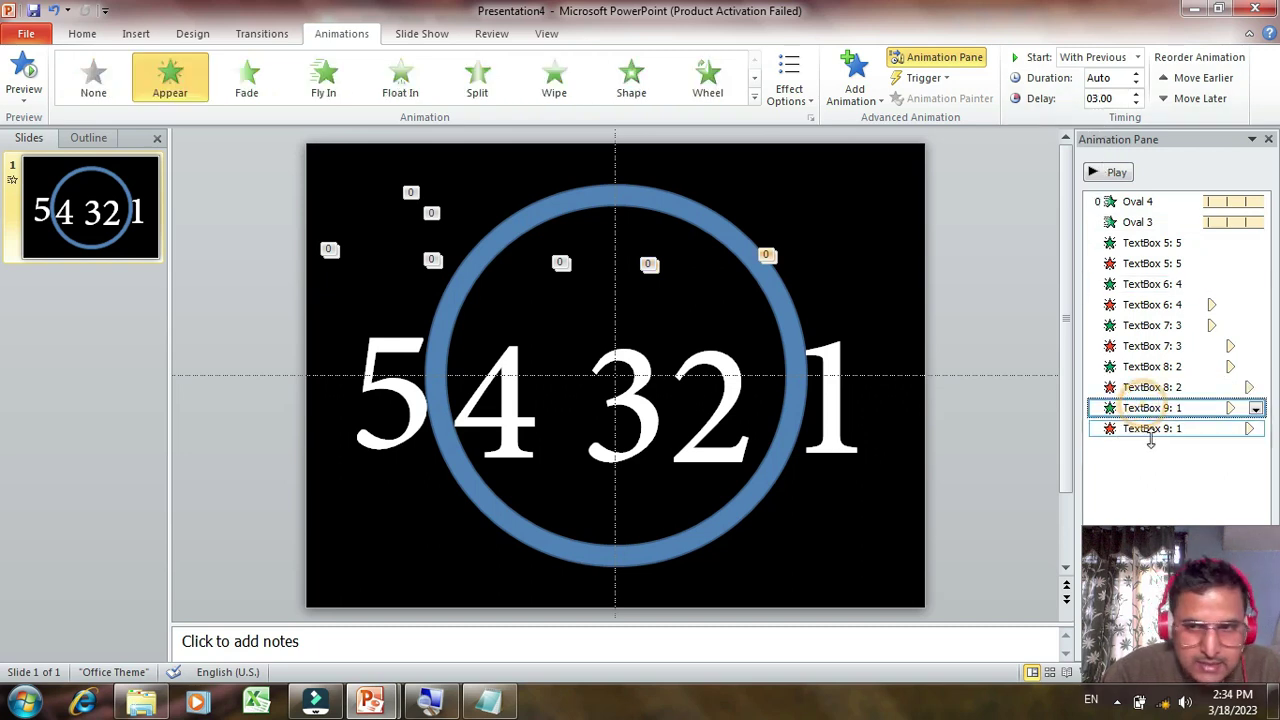
{"action": "left_click", "coordinate": [1140, 94]}
{"action": "left_click", "coordinate": [1140, 94]}
{"action": "left_click", "coordinate": [1140, 94]}
{"action": "left_click", "coordinate": [1140, 94]}
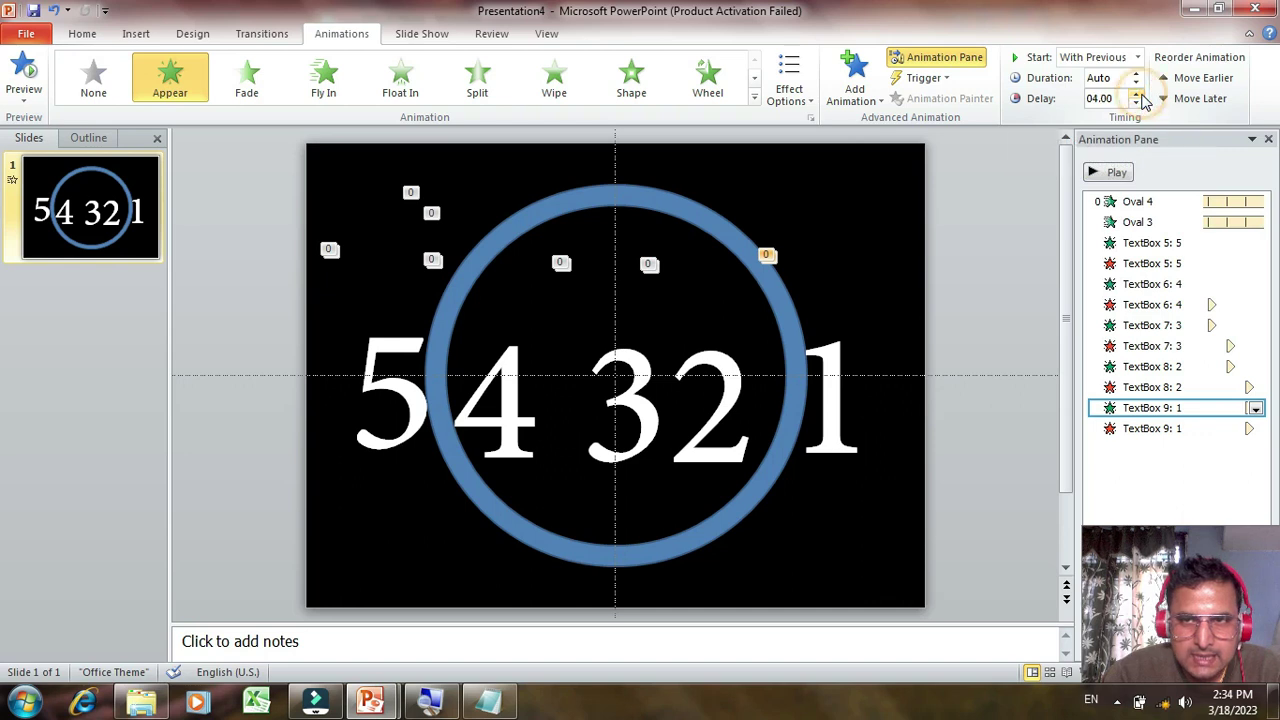
{"action": "left_click", "coordinate": [1155, 428]}
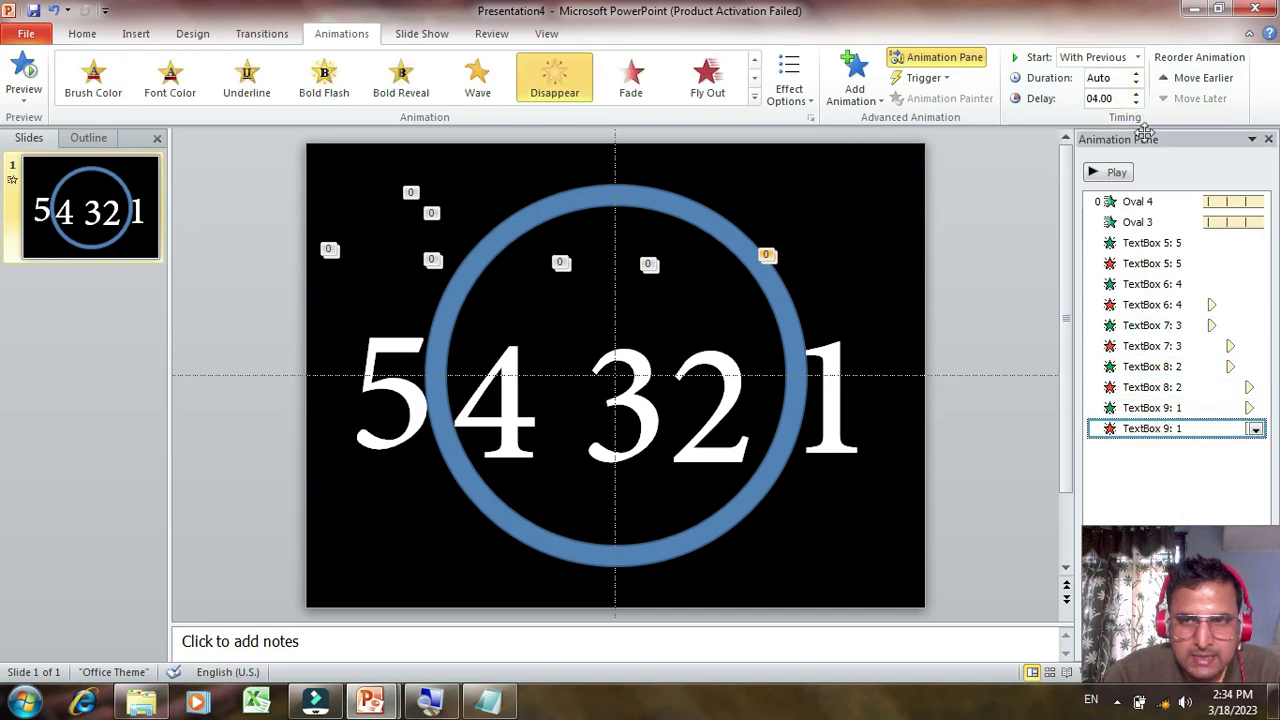
{"action": "left_click", "coordinate": [1138, 94]}
{"action": "left_click", "coordinate": [1138, 94]}
{"action": "left_click", "coordinate": [1138, 94]}
{"action": "left_click", "coordinate": [1138, 94]}
{"action": "left_click", "coordinate": [984, 287]}
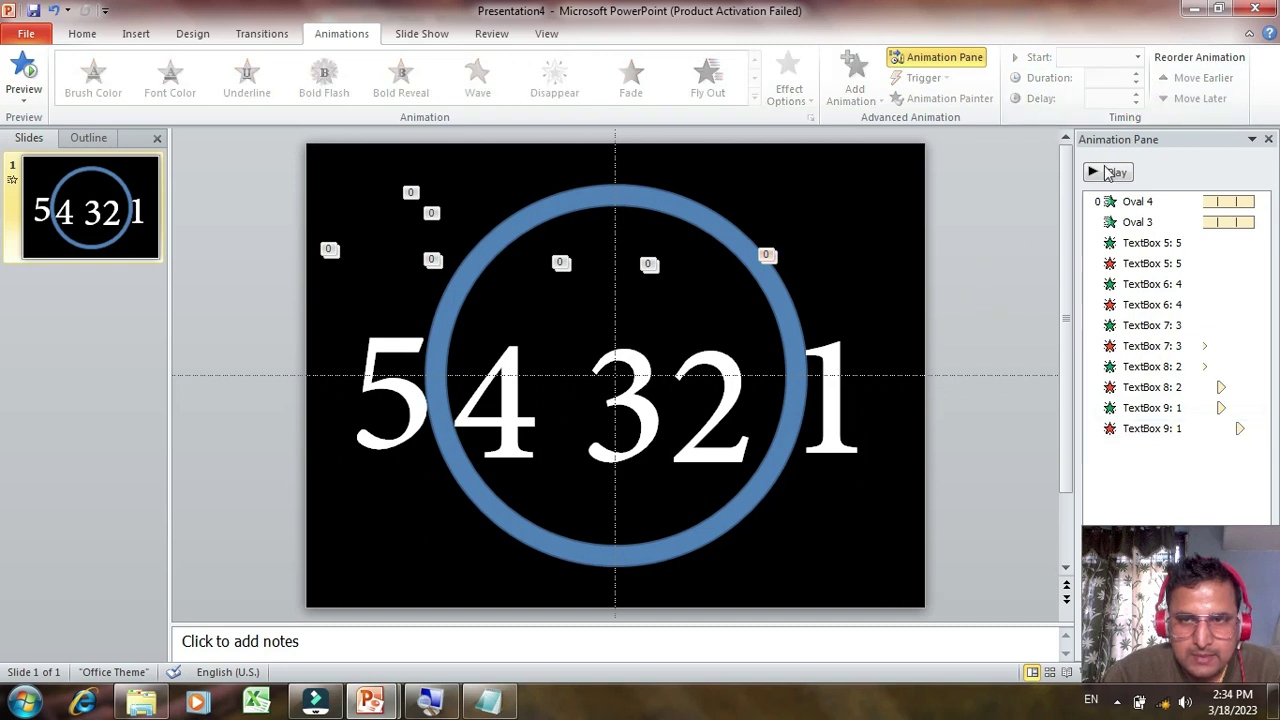
- Preview the full countdown, then select the 5 text box and show Drawing Tools Format
{"action": "left_click", "coordinate": [1107, 173]}
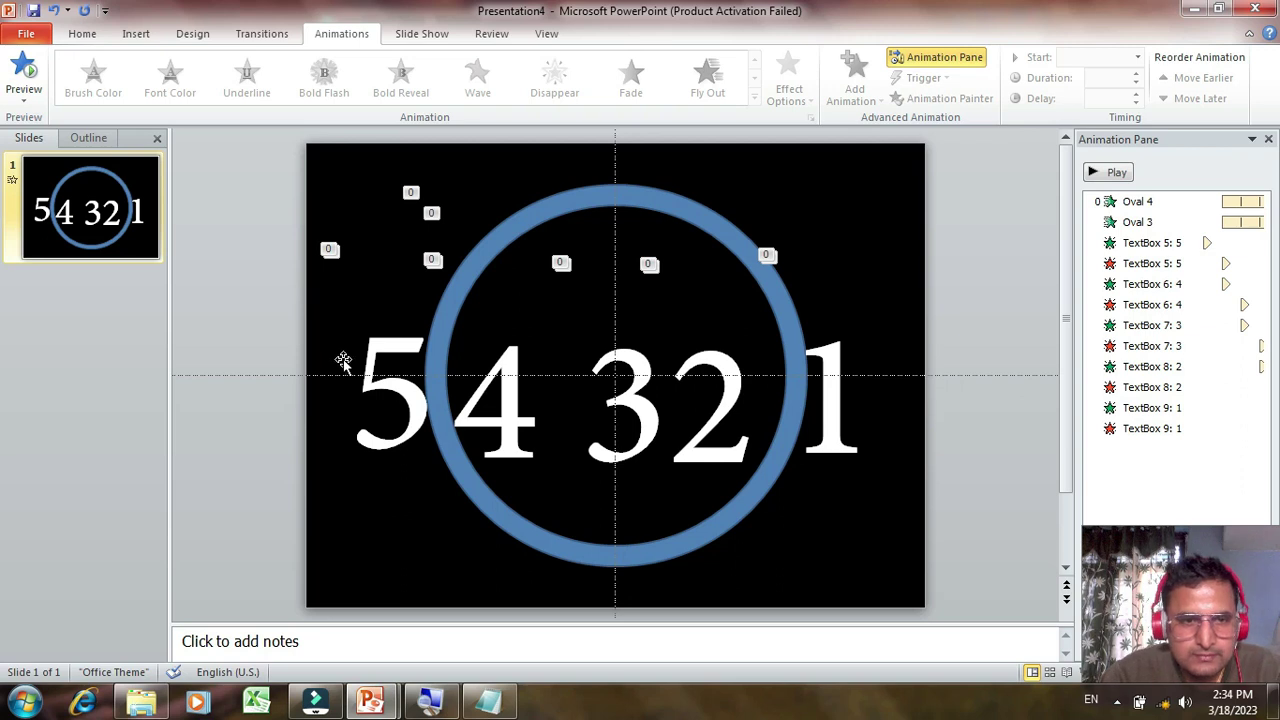
{"action": "left_click", "coordinate": [386, 345]}
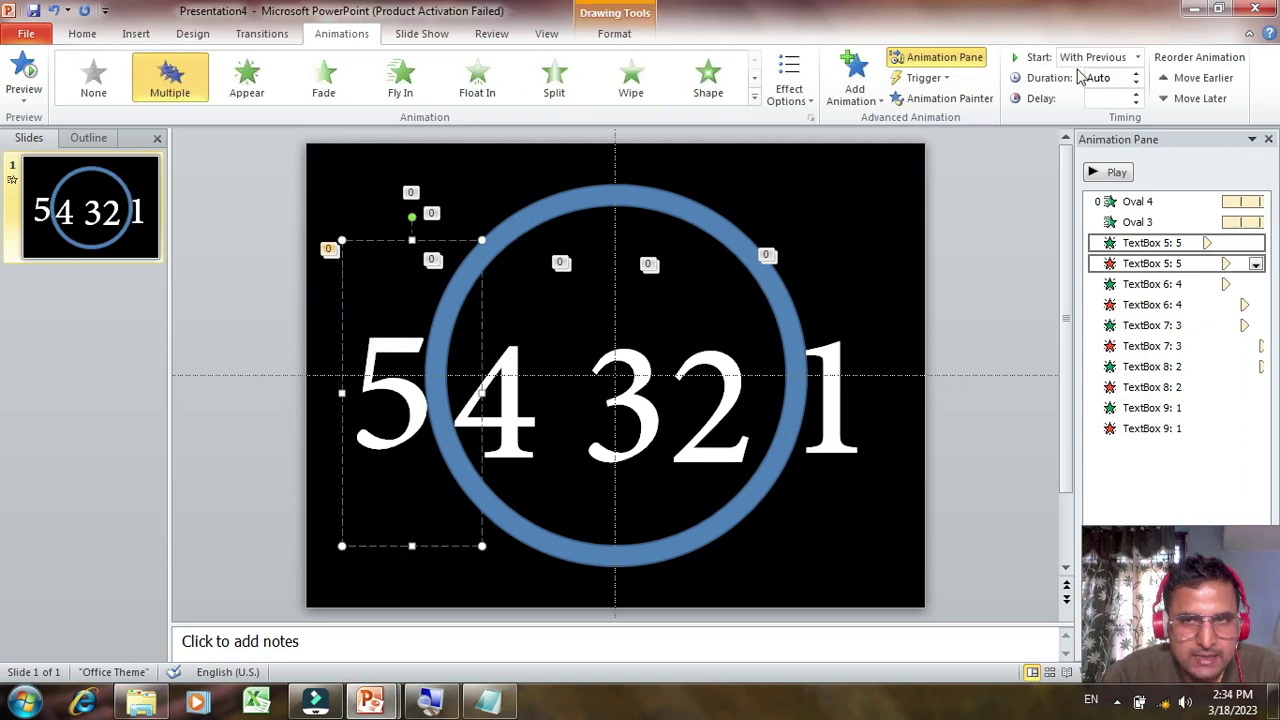
{"action": "left_click", "coordinate": [610, 34]}
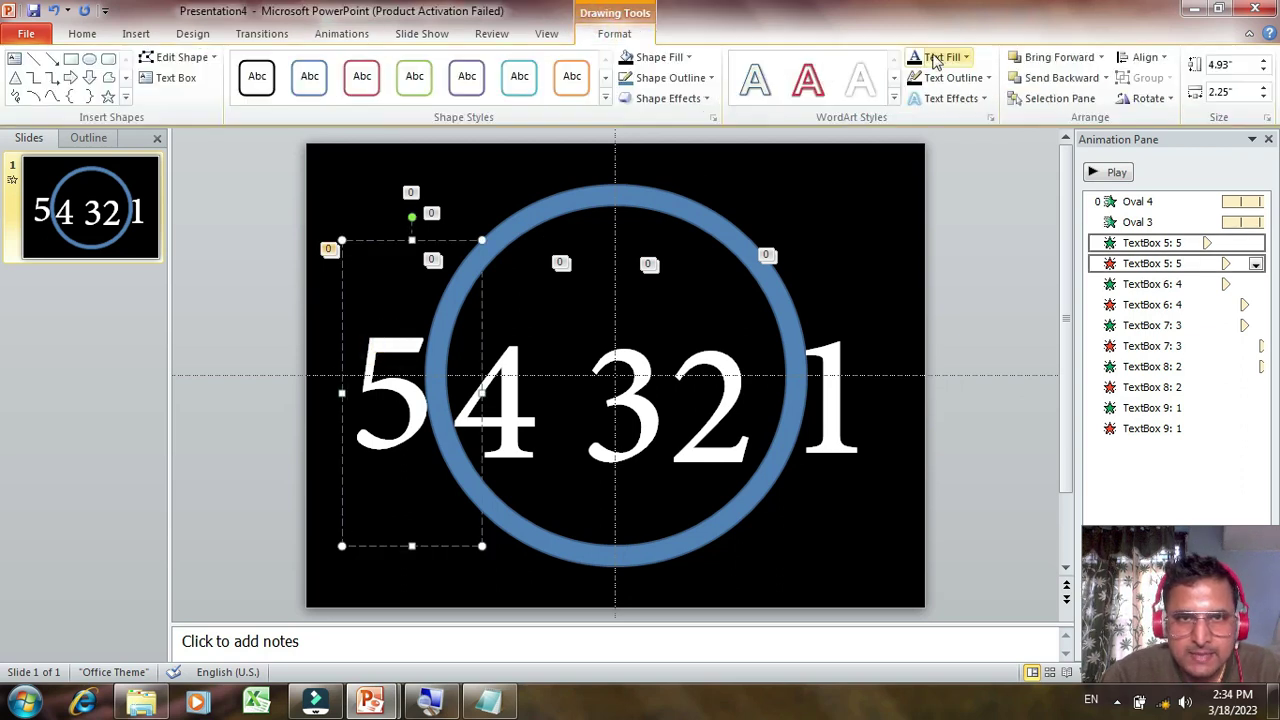
- Centre the 5 and 4 text boxes horizontally and vertically on the slide
{"action": "left_click", "coordinate": [1145, 57]}
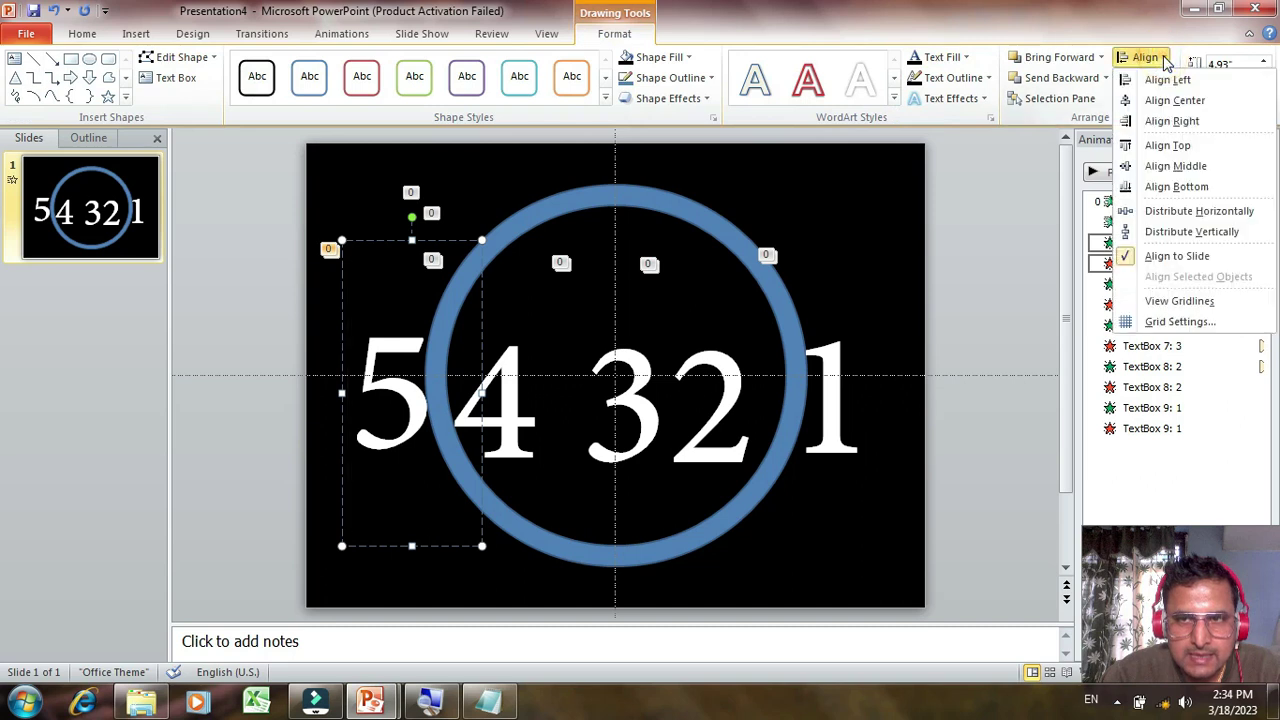
{"action": "left_click", "coordinate": [1160, 106]}
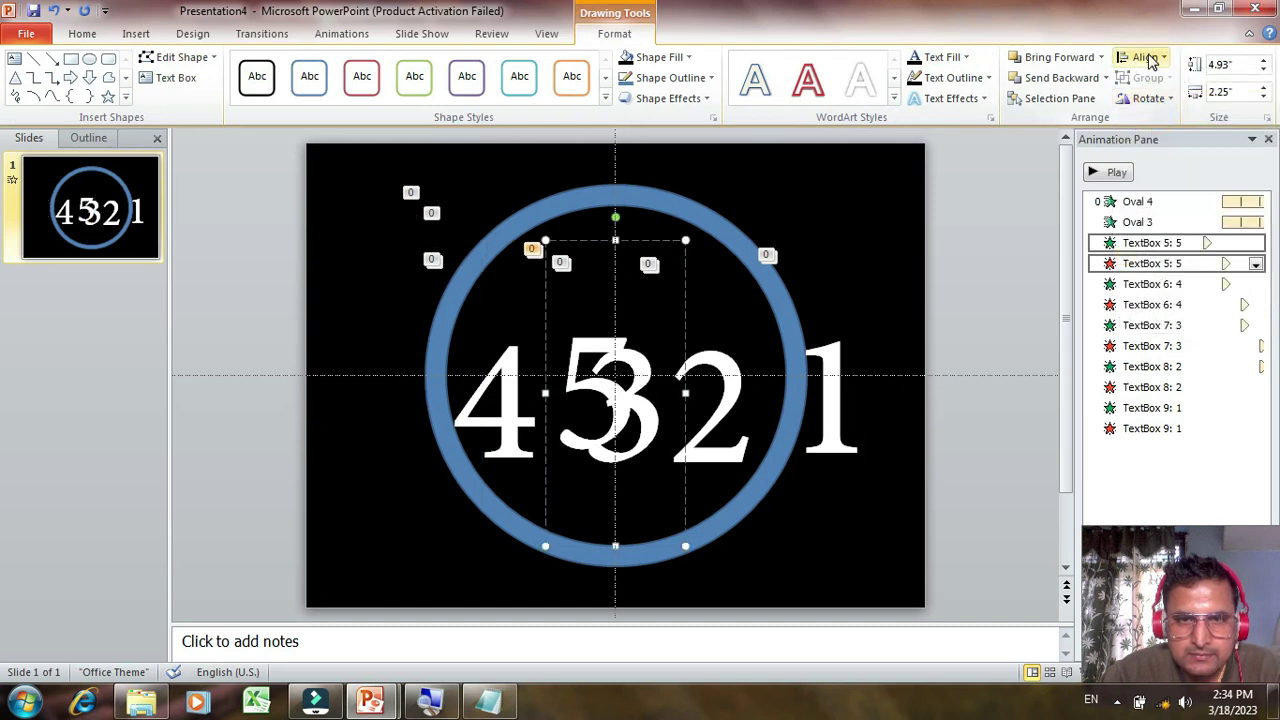
{"action": "left_click", "coordinate": [1147, 58]}
{"action": "left_click", "coordinate": [1172, 166]}
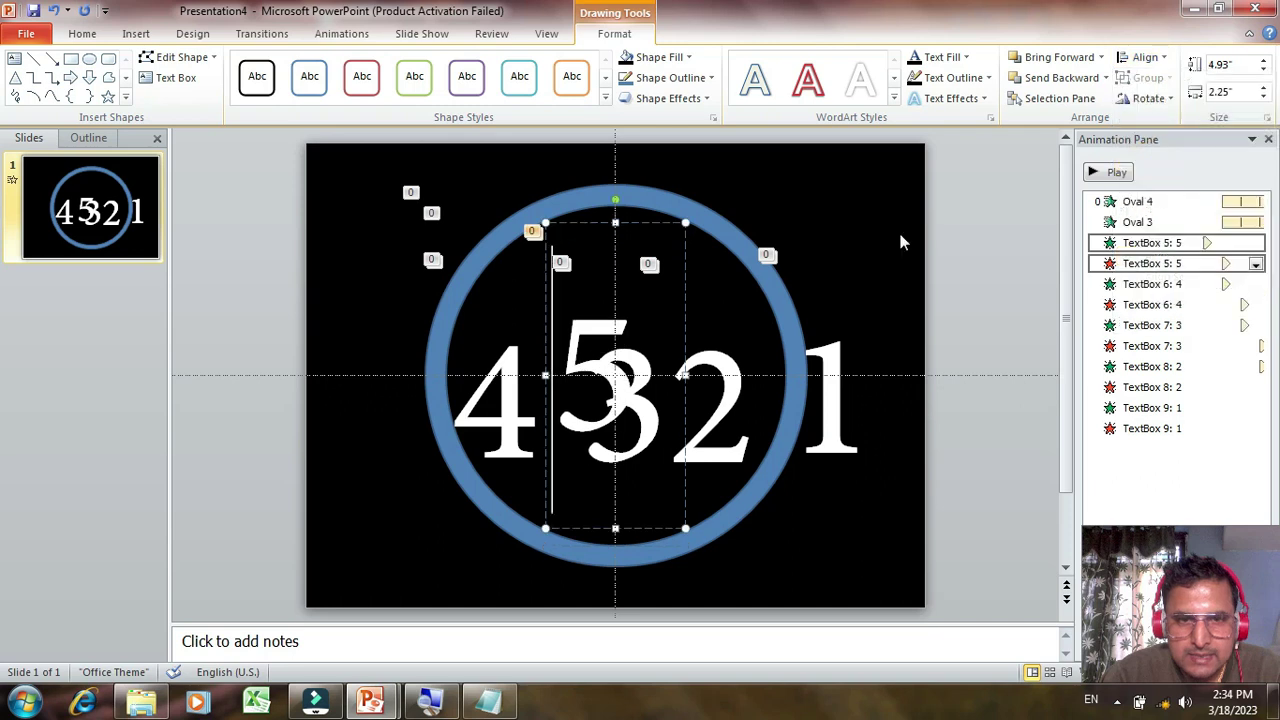
{"action": "left_click", "coordinate": [468, 410]}
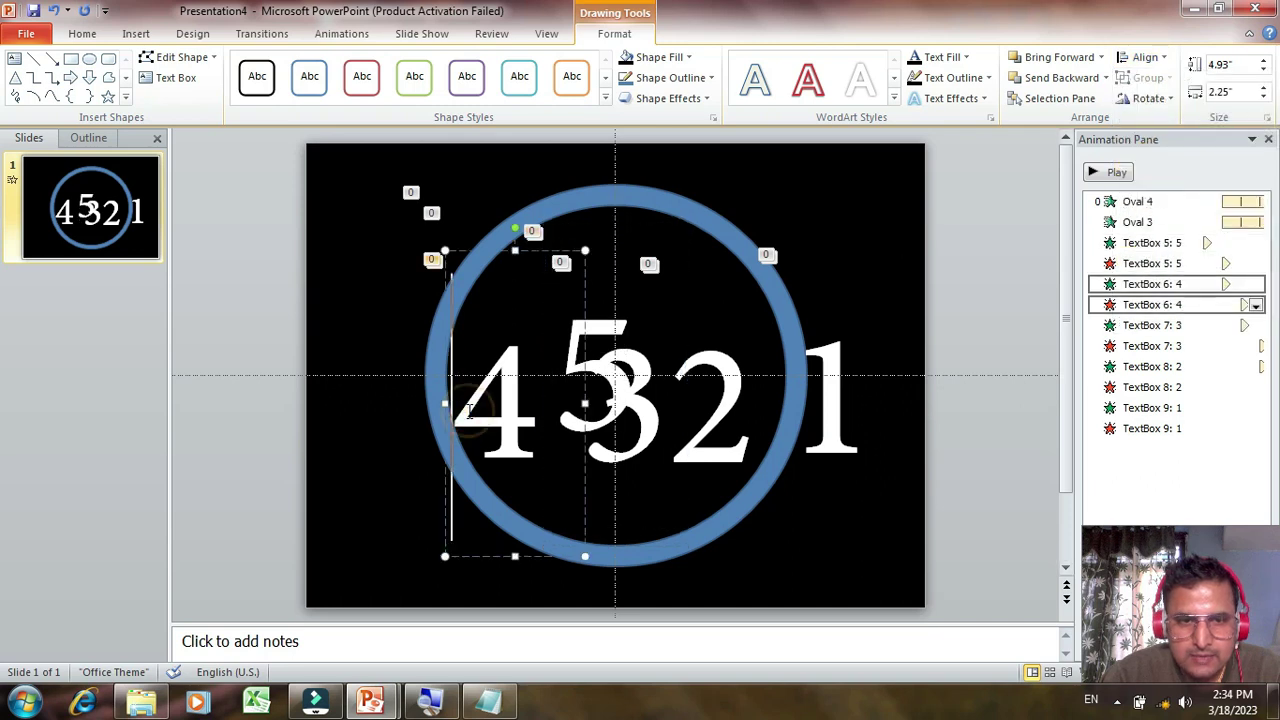
{"action": "left_click", "coordinate": [1147, 58]}
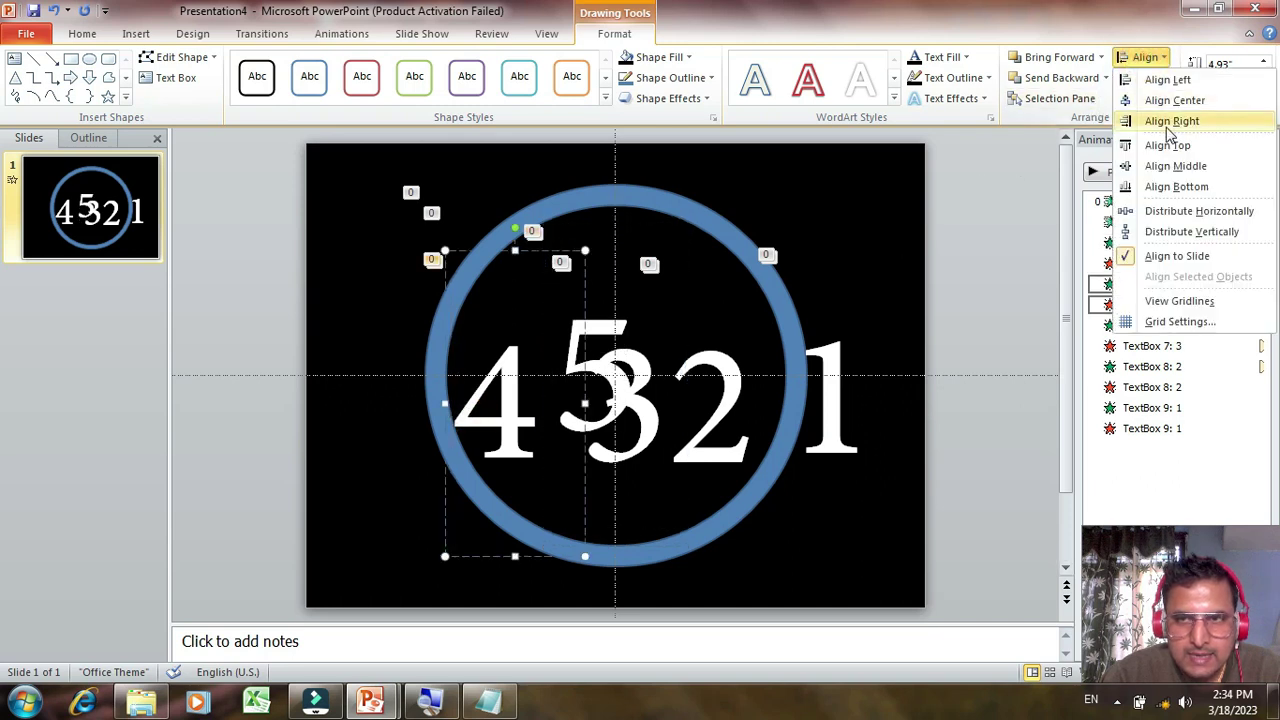
{"action": "left_click", "coordinate": [1158, 104]}
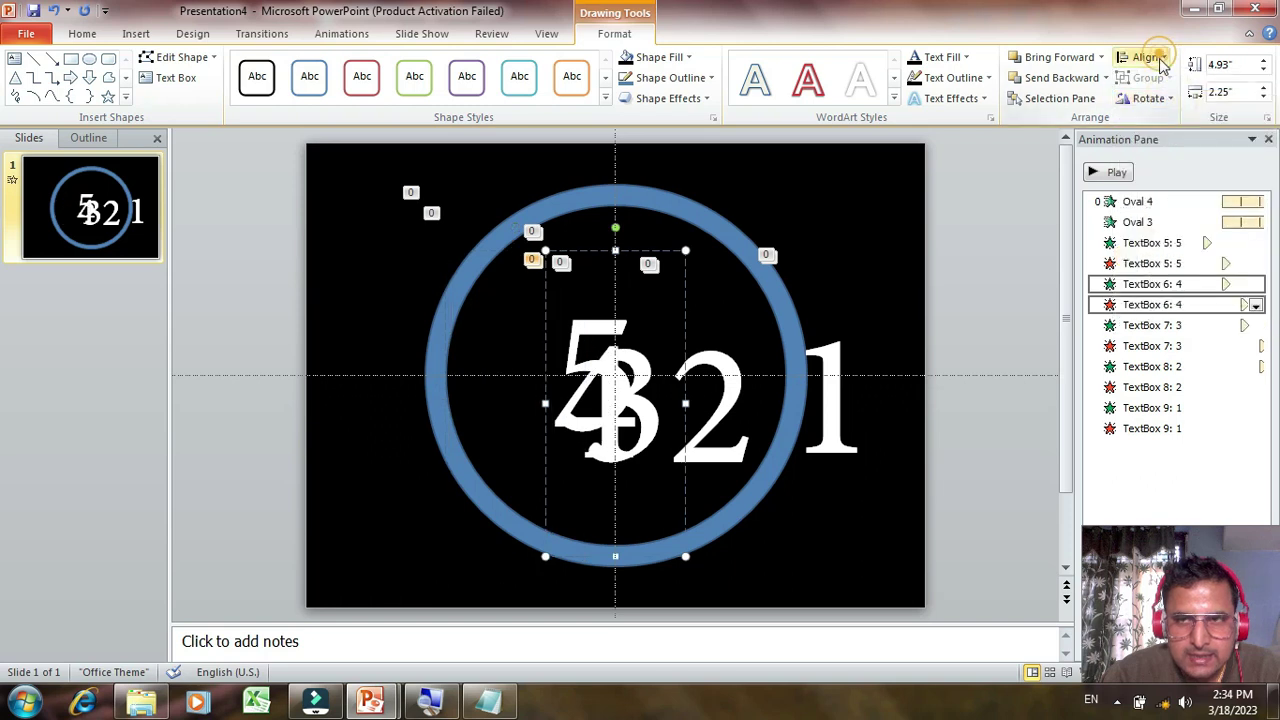
{"action": "left_click", "coordinate": [1145, 58]}
{"action": "left_click", "coordinate": [1170, 167]}
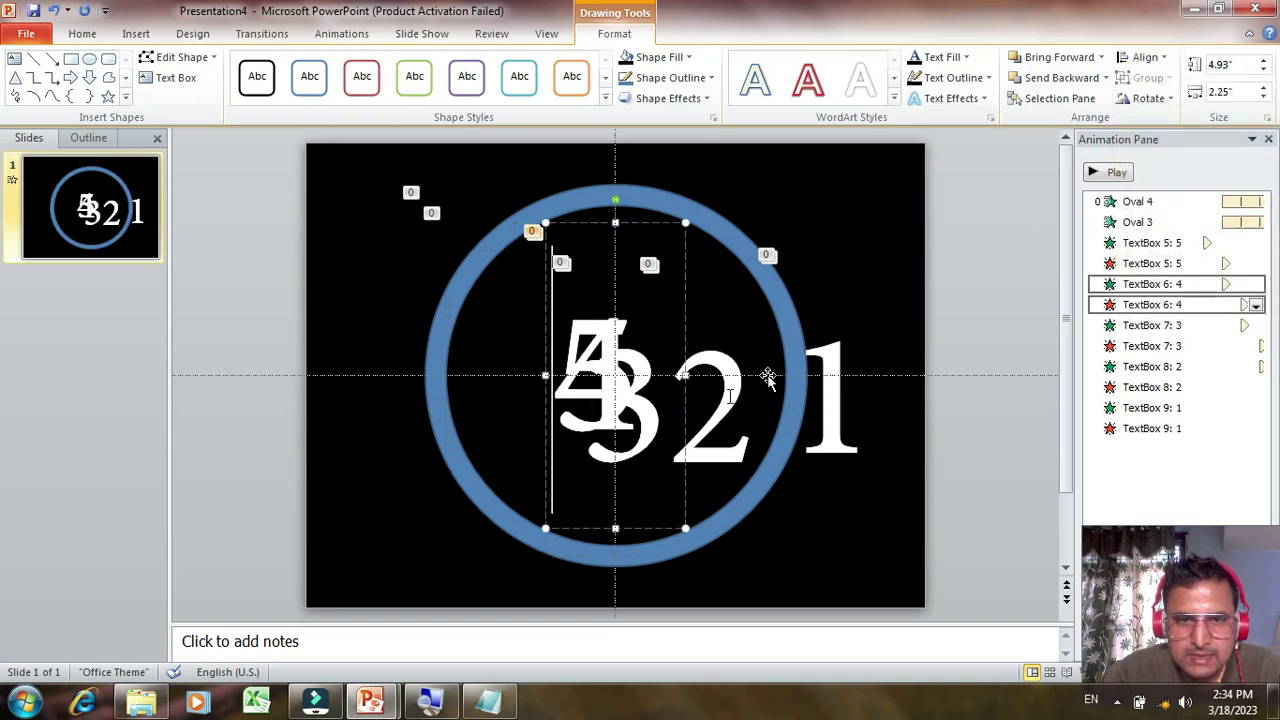
- Shift the 2 and 3 boxes, then centre the 3 horizontally and vertically on the slide
{"action": "left_click", "coordinate": [651, 428]}
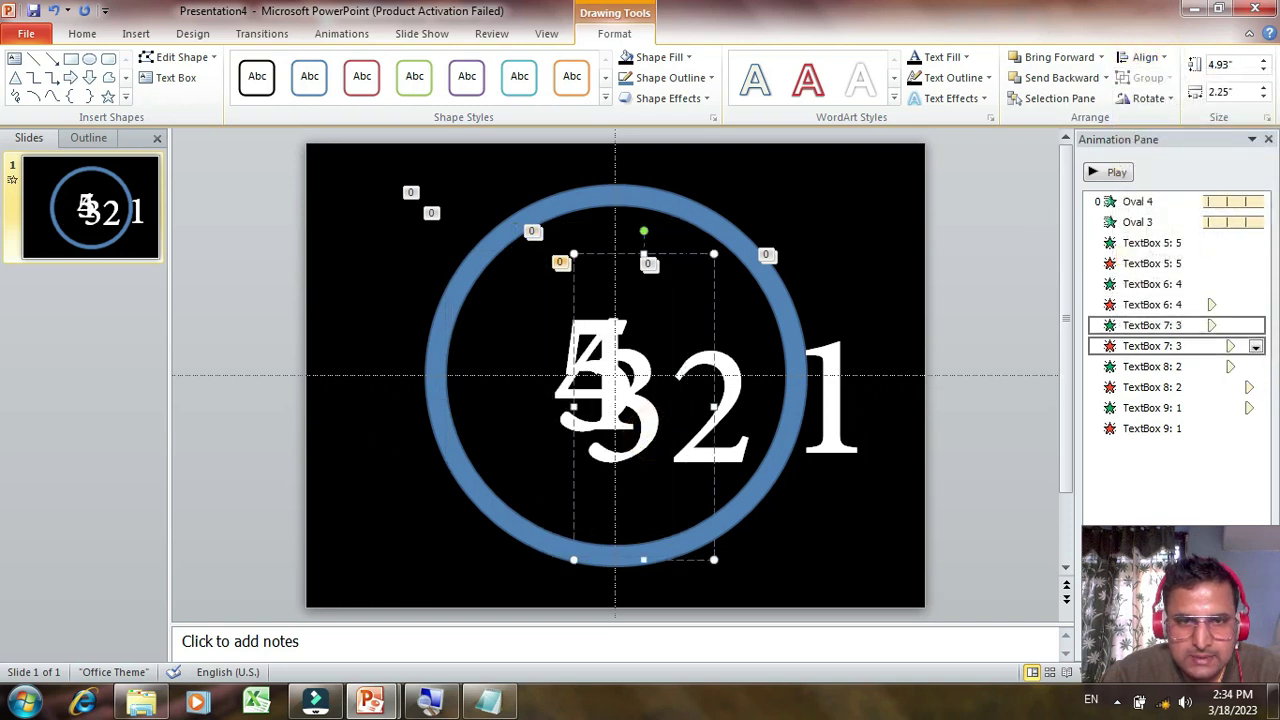
{"action": "left_click_drag", "start_coordinate": [684, 258], "coordinate": [758, 226]}
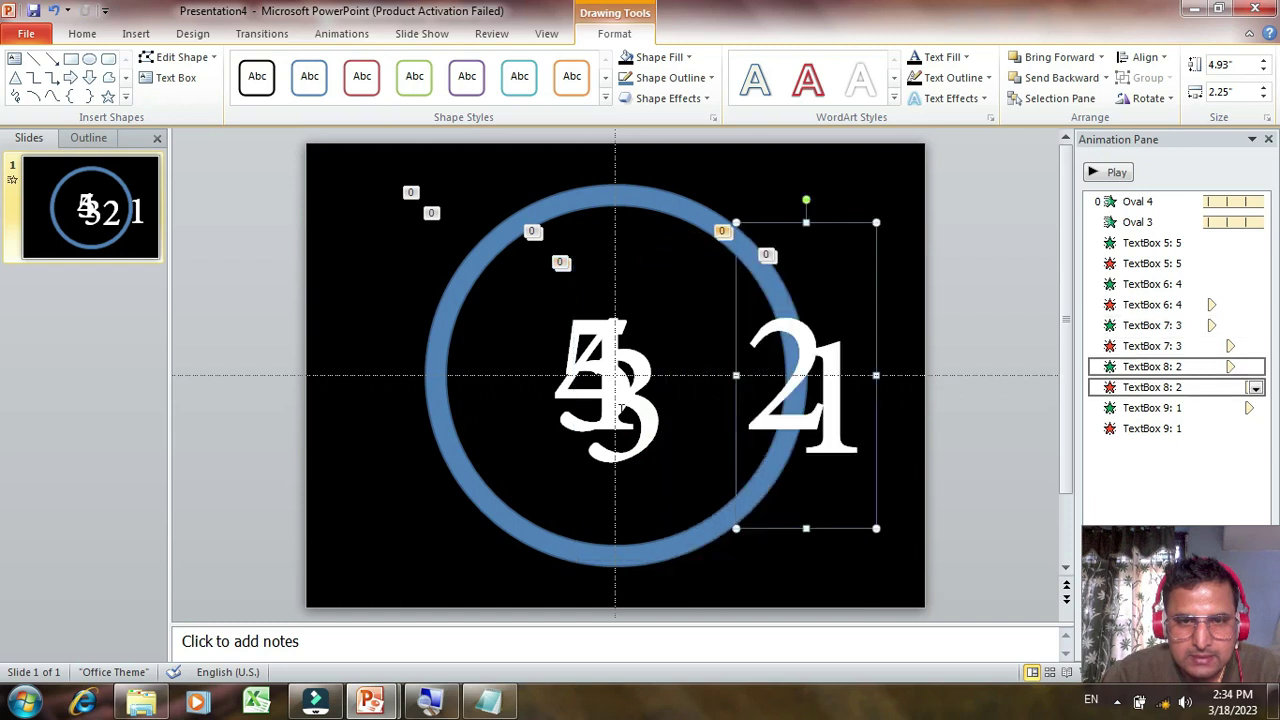
{"action": "left_click", "coordinate": [640, 382]}
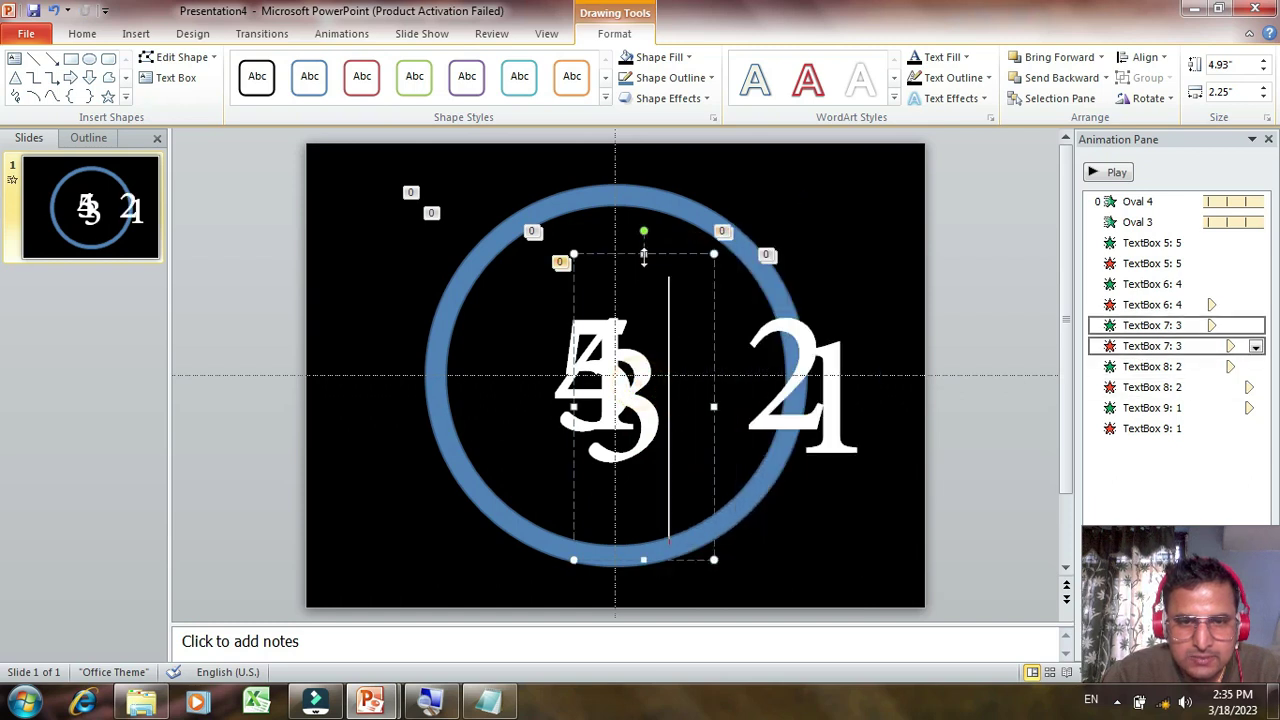
{"action": "left_click_drag", "start_coordinate": [658, 254], "coordinate": [687, 245]}
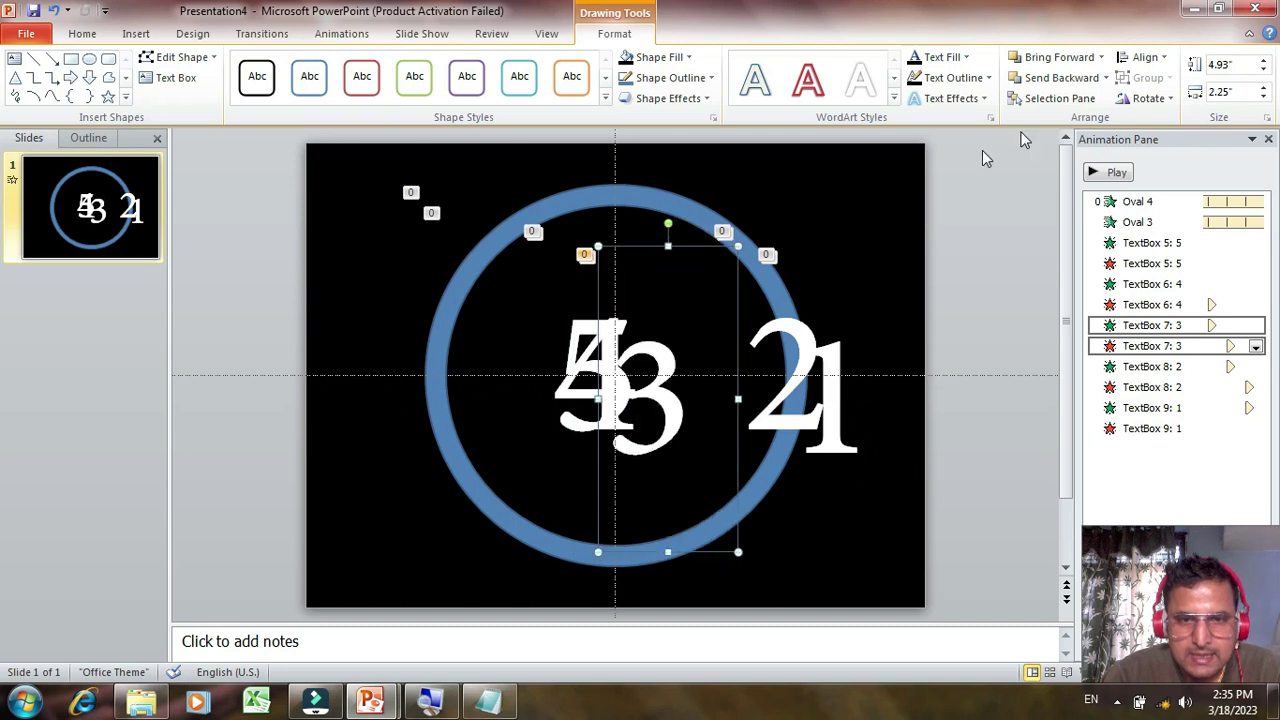
{"action": "left_click", "coordinate": [1145, 57]}
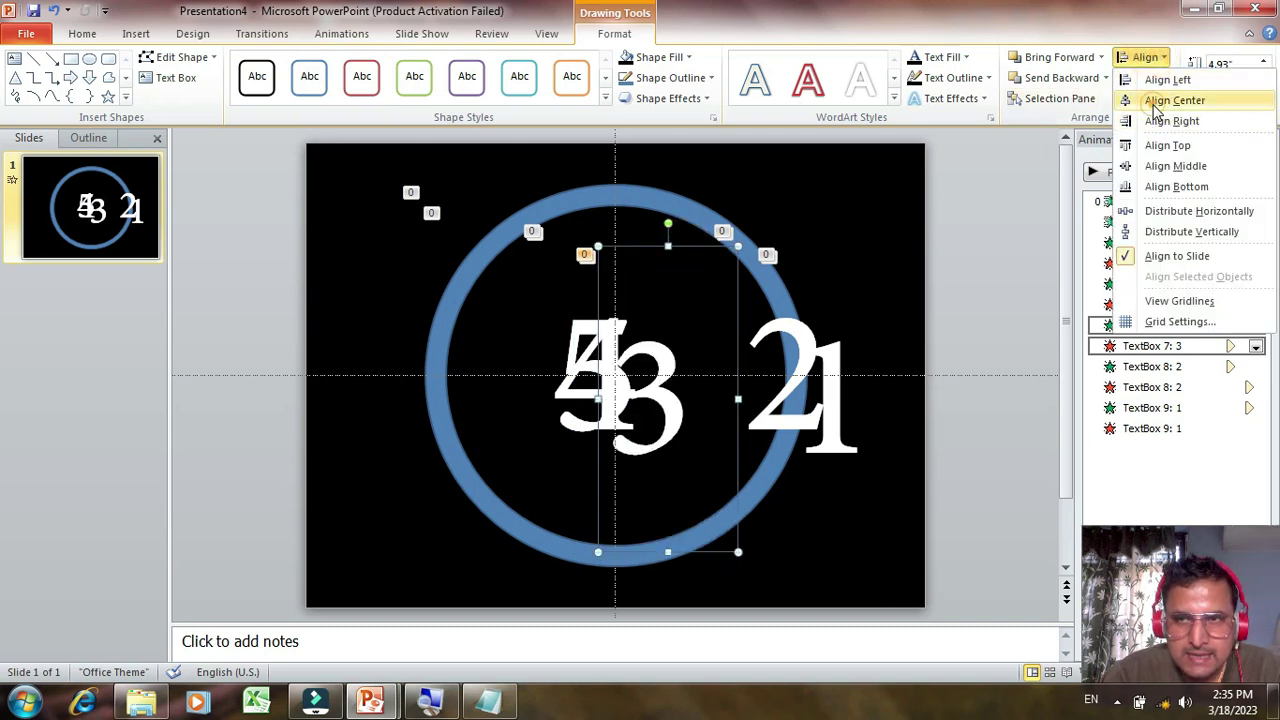
{"action": "left_click", "coordinate": [1175, 100]}
{"action": "left_click", "coordinate": [1147, 58]}
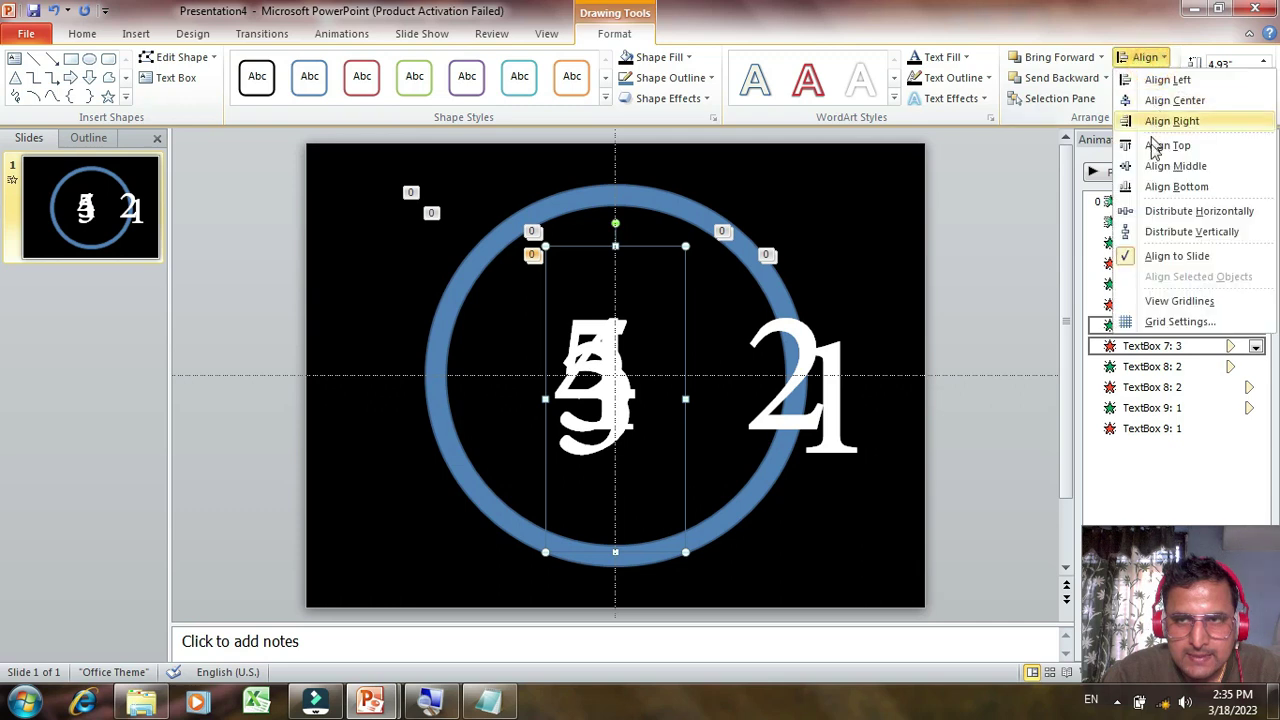
{"action": "left_click", "coordinate": [1160, 165]}
- Centre the 2 text box horizontally and vertically on the slide
{"action": "left_click", "coordinate": [766, 343]}
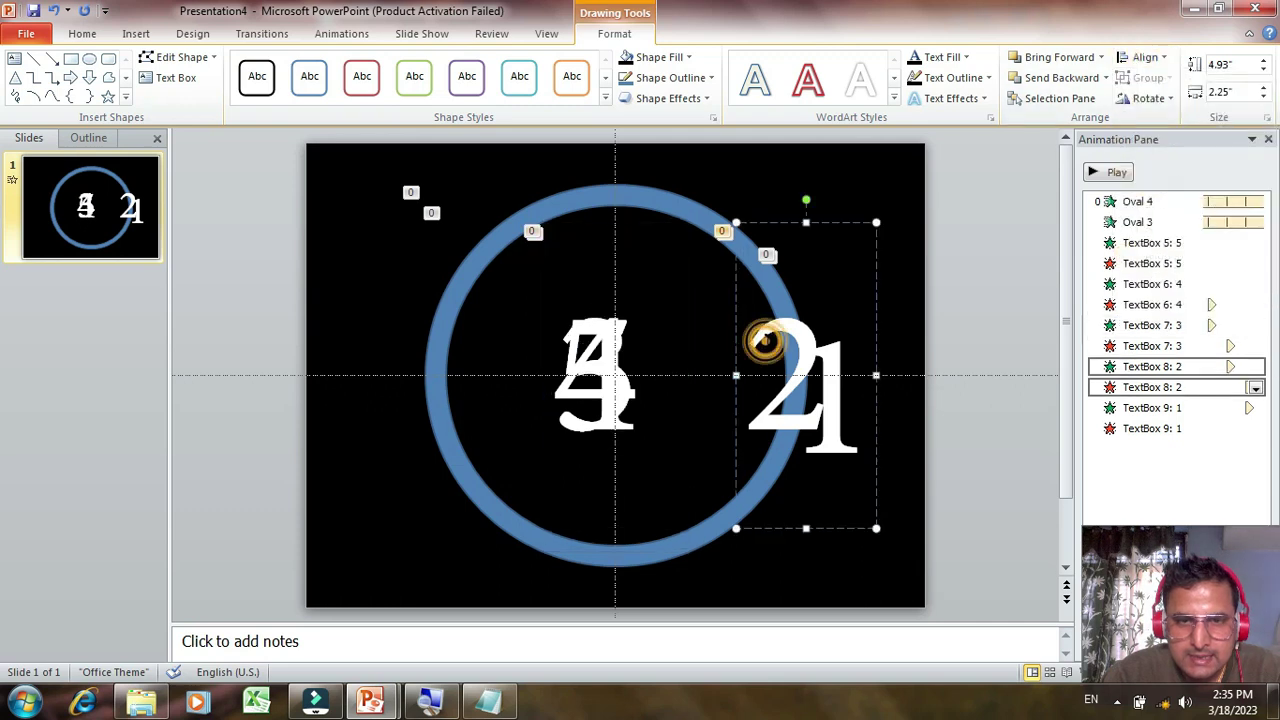
{"action": "left_click_drag", "start_coordinate": [762, 225], "coordinate": [729, 225]}
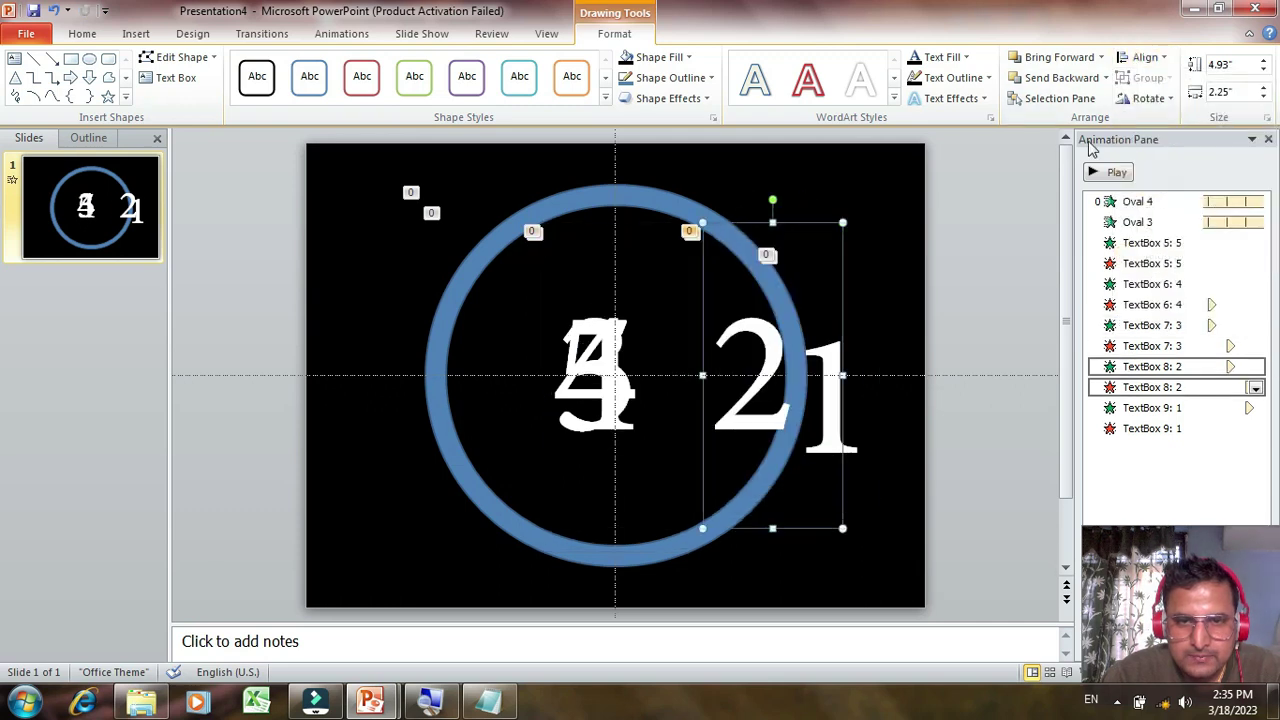
{"action": "left_click", "coordinate": [1147, 57]}
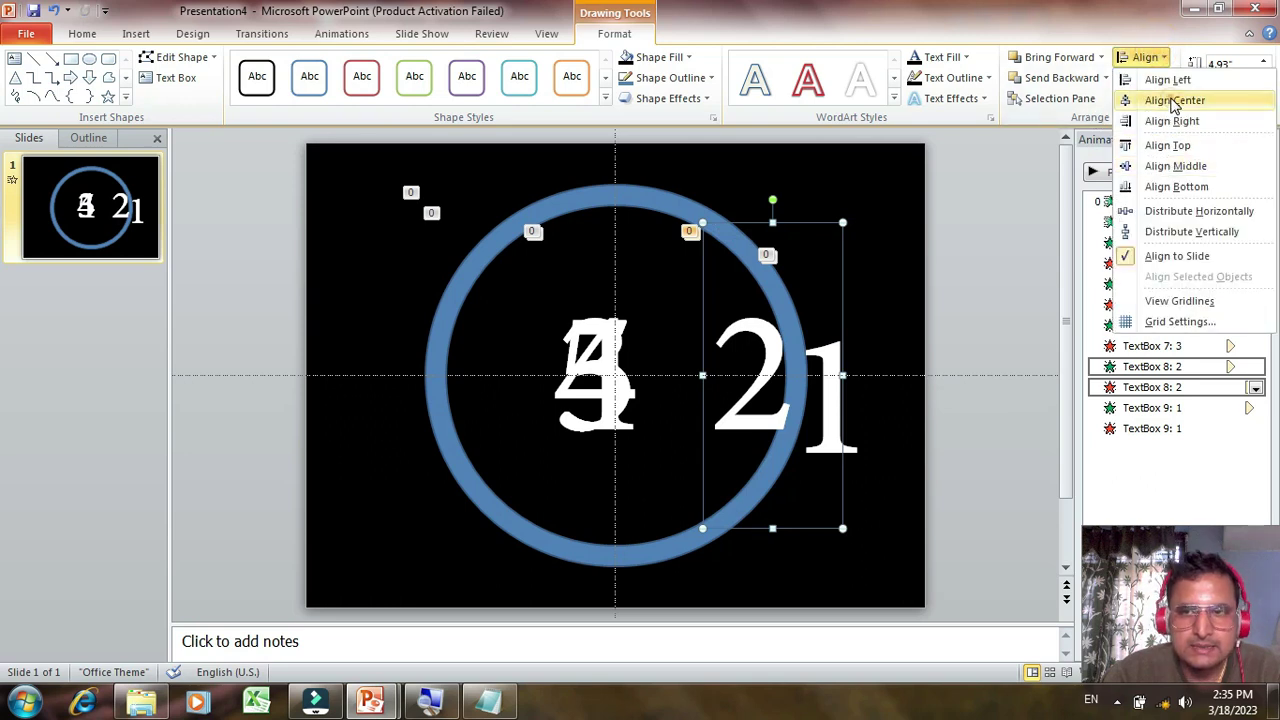
{"action": "left_click", "coordinate": [1174, 101]}
{"action": "left_click", "coordinate": [1164, 62]}
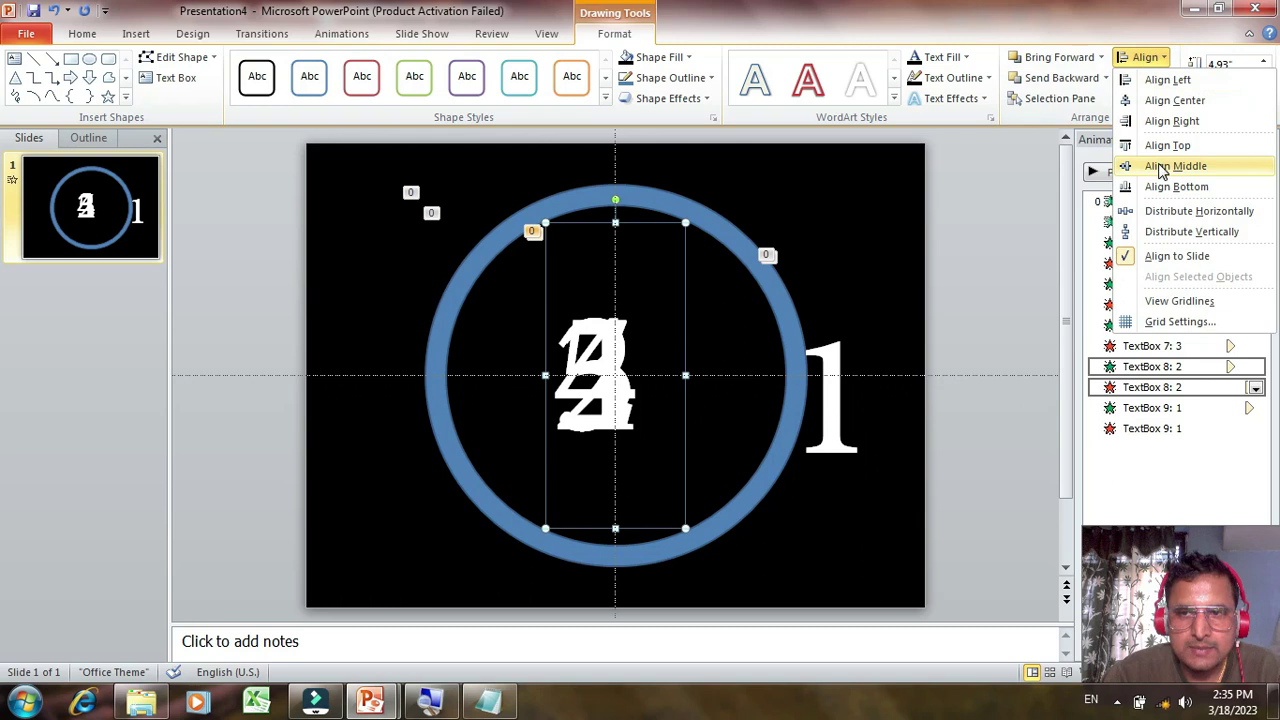
{"action": "left_click", "coordinate": [1162, 168]}
- Centre the 1 text box on the slide and preview the animations
{"action": "left_click", "coordinate": [832, 376]}
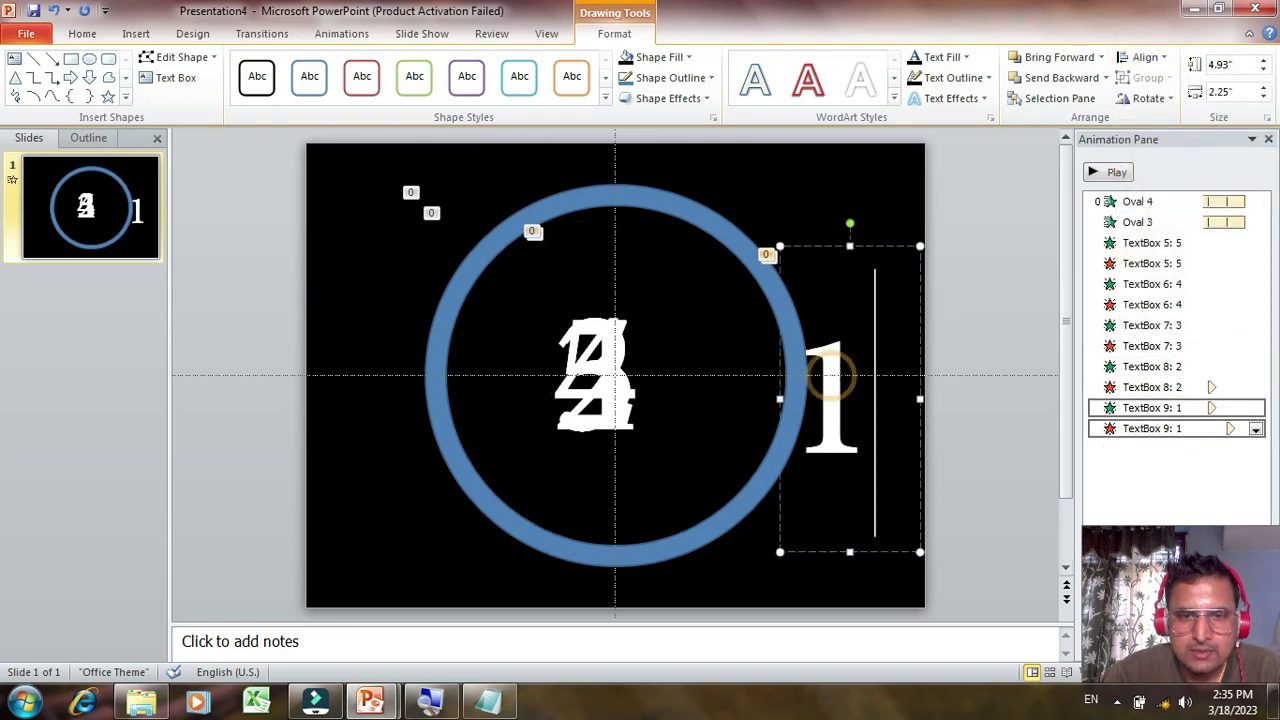
{"action": "left_click", "coordinate": [1145, 57]}
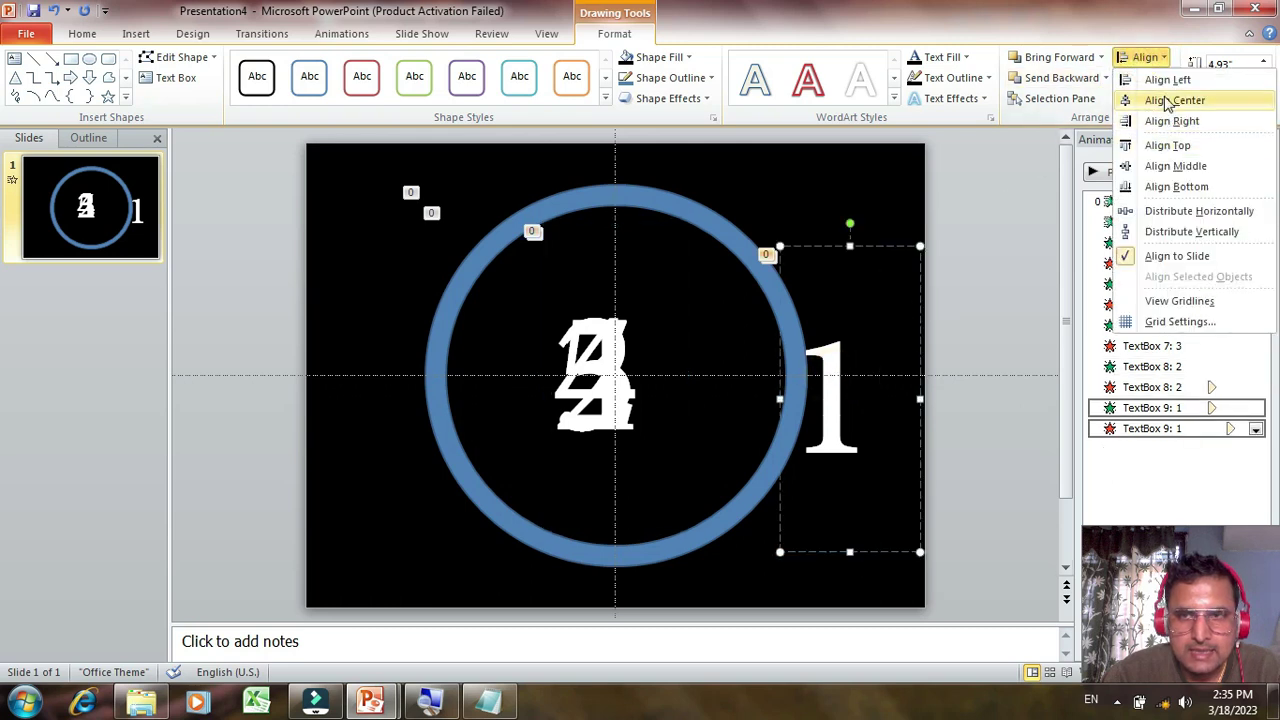
{"action": "left_click", "coordinate": [1168, 101]}
{"action": "left_click", "coordinate": [1158, 60]}
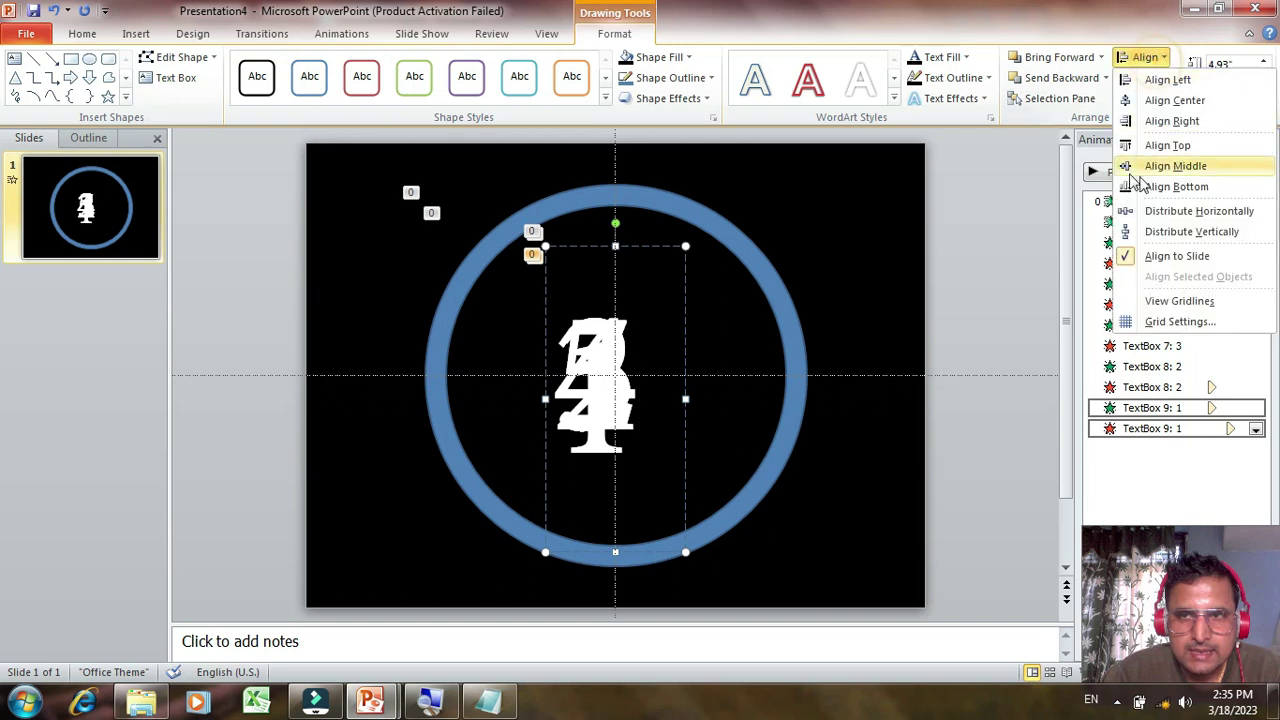
{"action": "left_click", "coordinate": [1140, 170]}
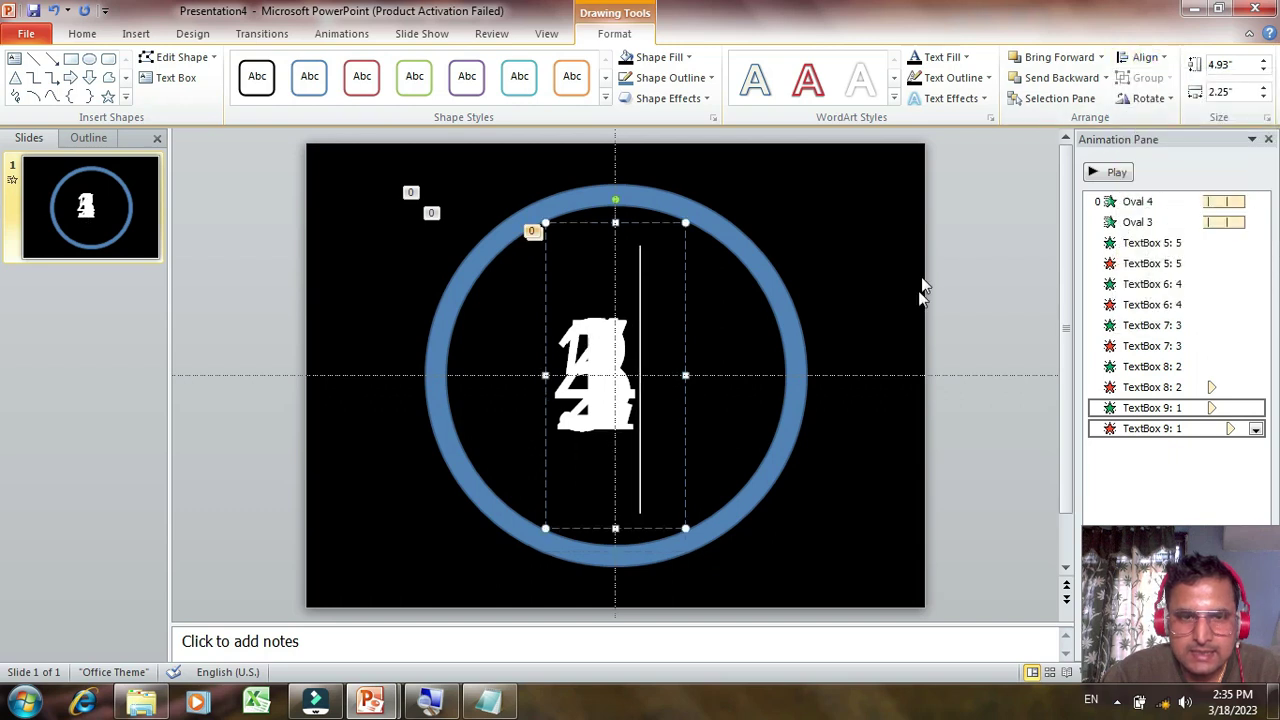
{"action": "left_click", "coordinate": [967, 305]}
{"action": "left_click", "coordinate": [1110, 173]}
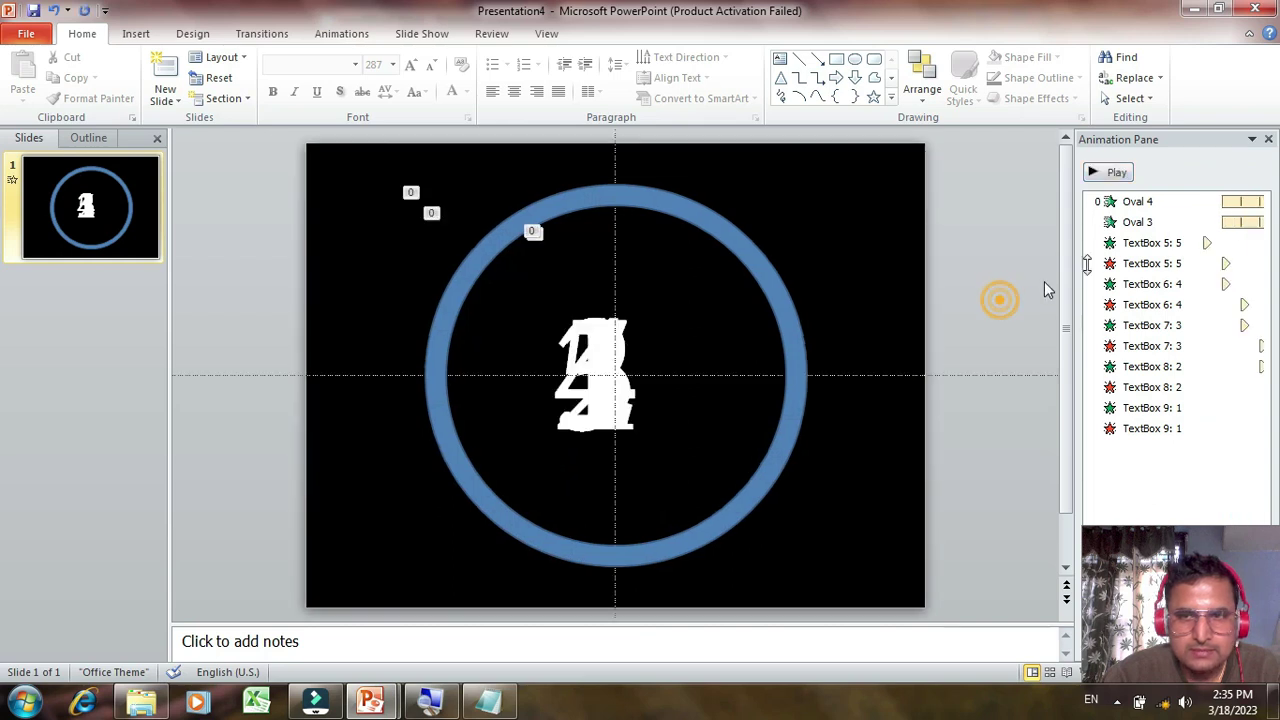
{"action": "left_click", "coordinate": [1162, 202]}
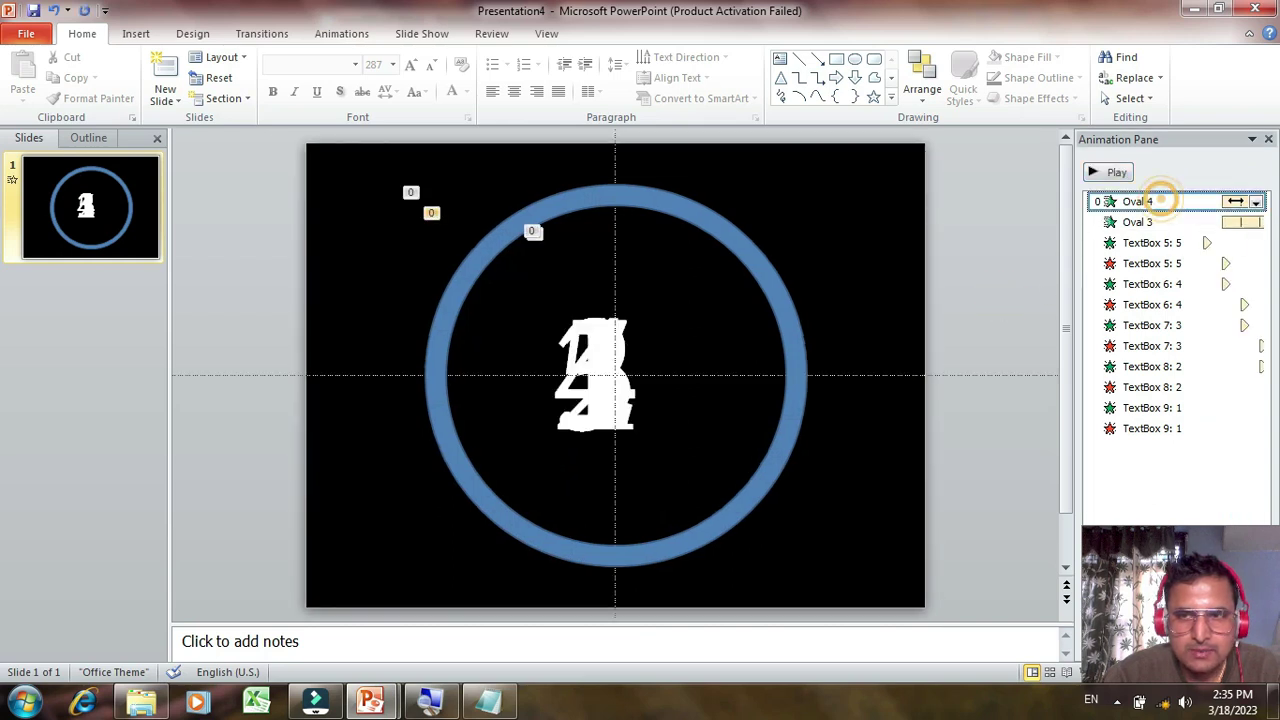
{"action": "left_click", "coordinate": [1256, 202]}
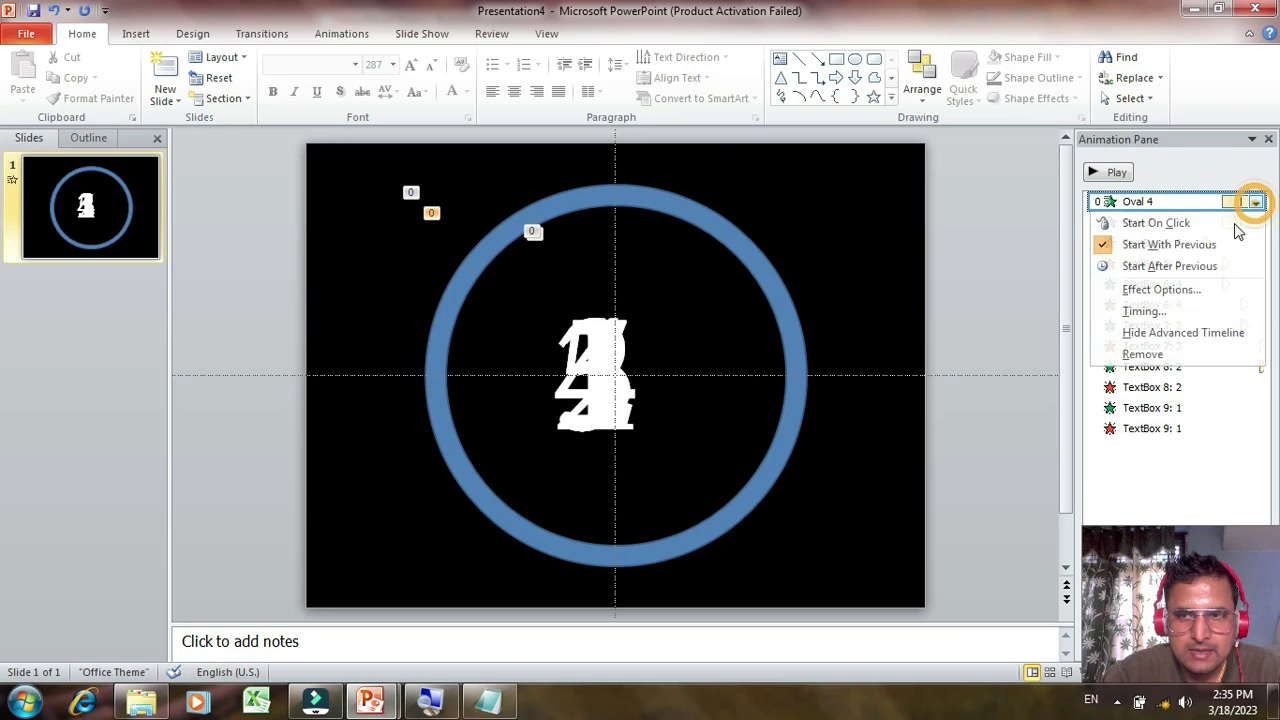
{"action": "left_click", "coordinate": [1170, 316]}
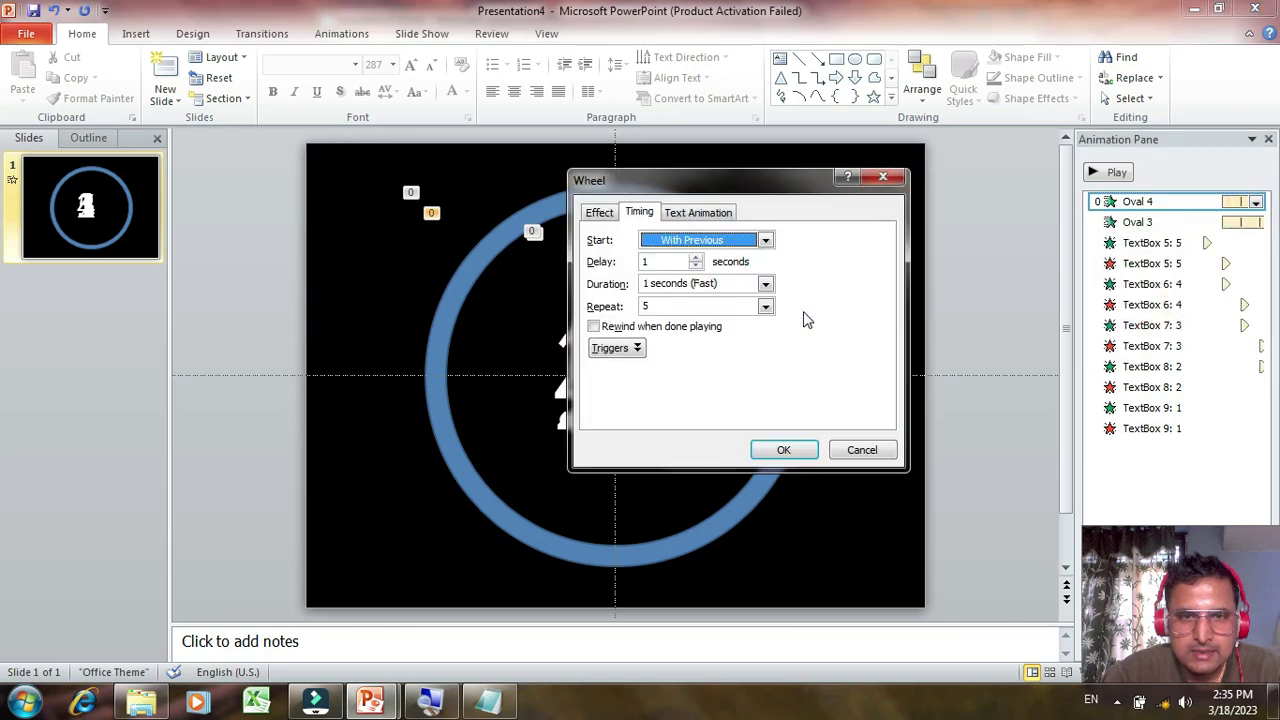
{"action": "left_click", "coordinate": [857, 447]}
{"action": "left_click", "coordinate": [1234, 222]}
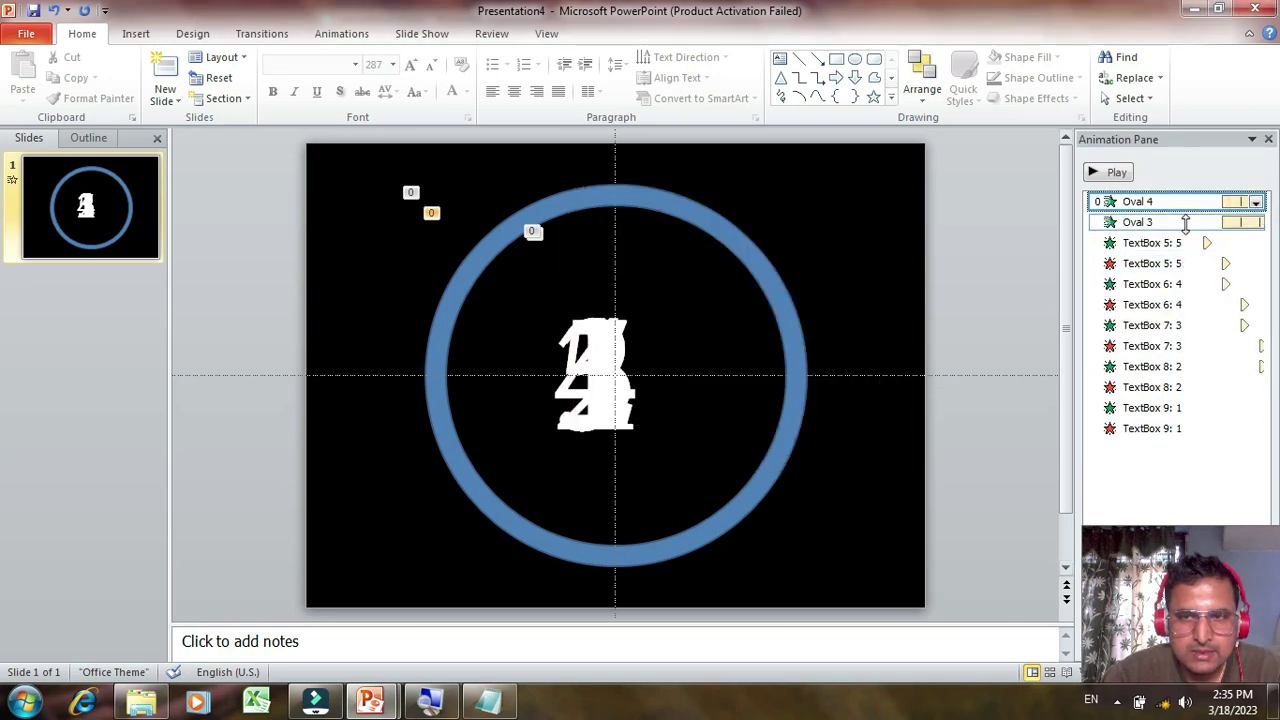
{"action": "left_click", "coordinate": [1256, 226]}
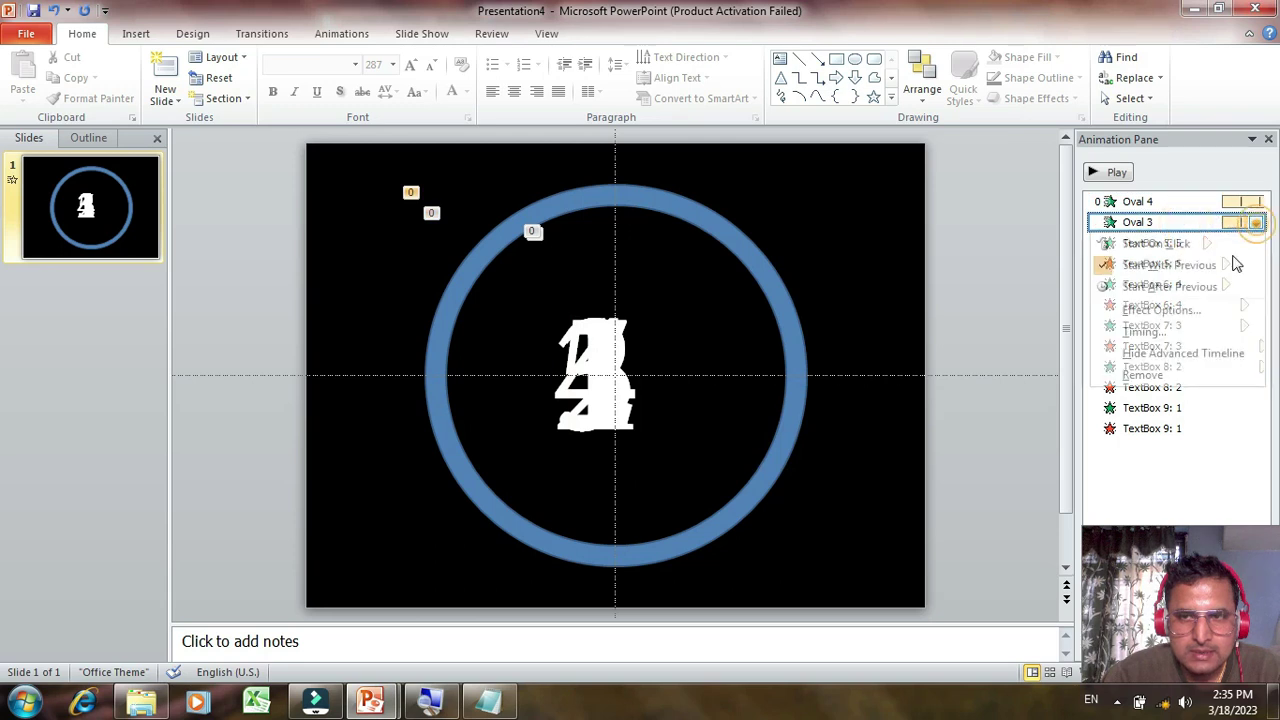
{"action": "left_click", "coordinate": [1023, 329]}
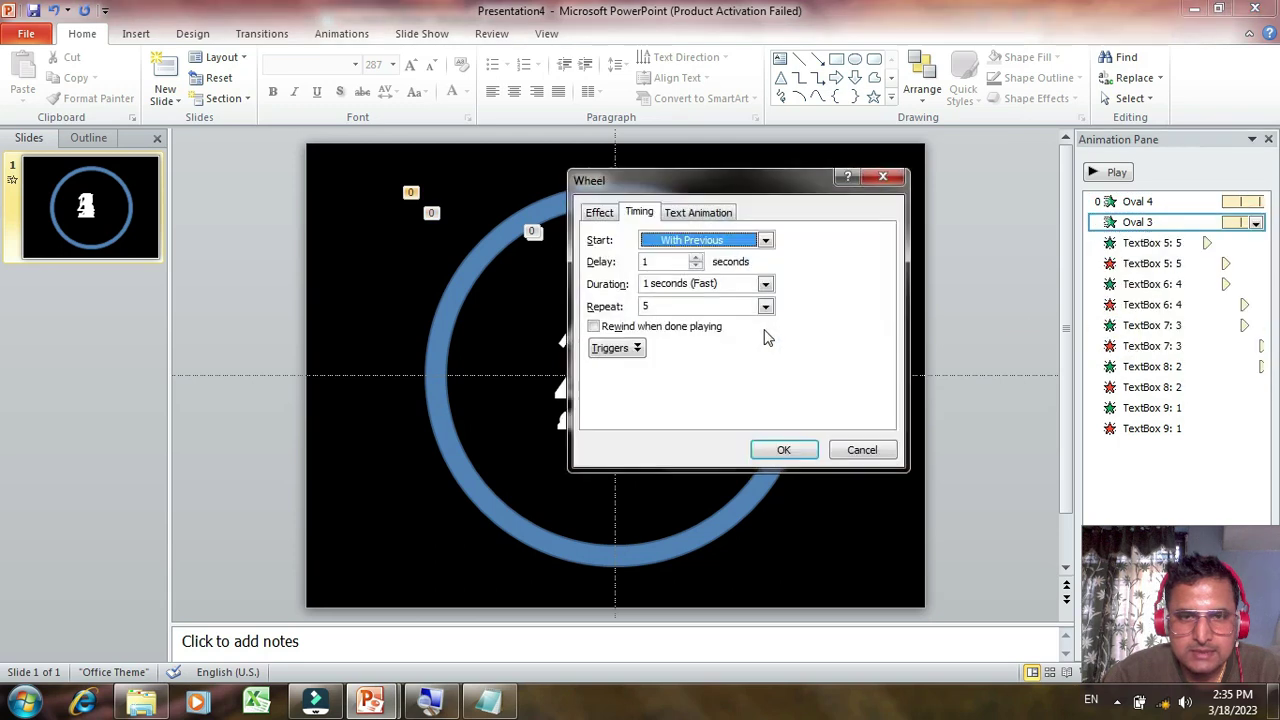
{"action": "left_click", "coordinate": [851, 451]}
{"action": "left_click", "coordinate": [1140, 202]}
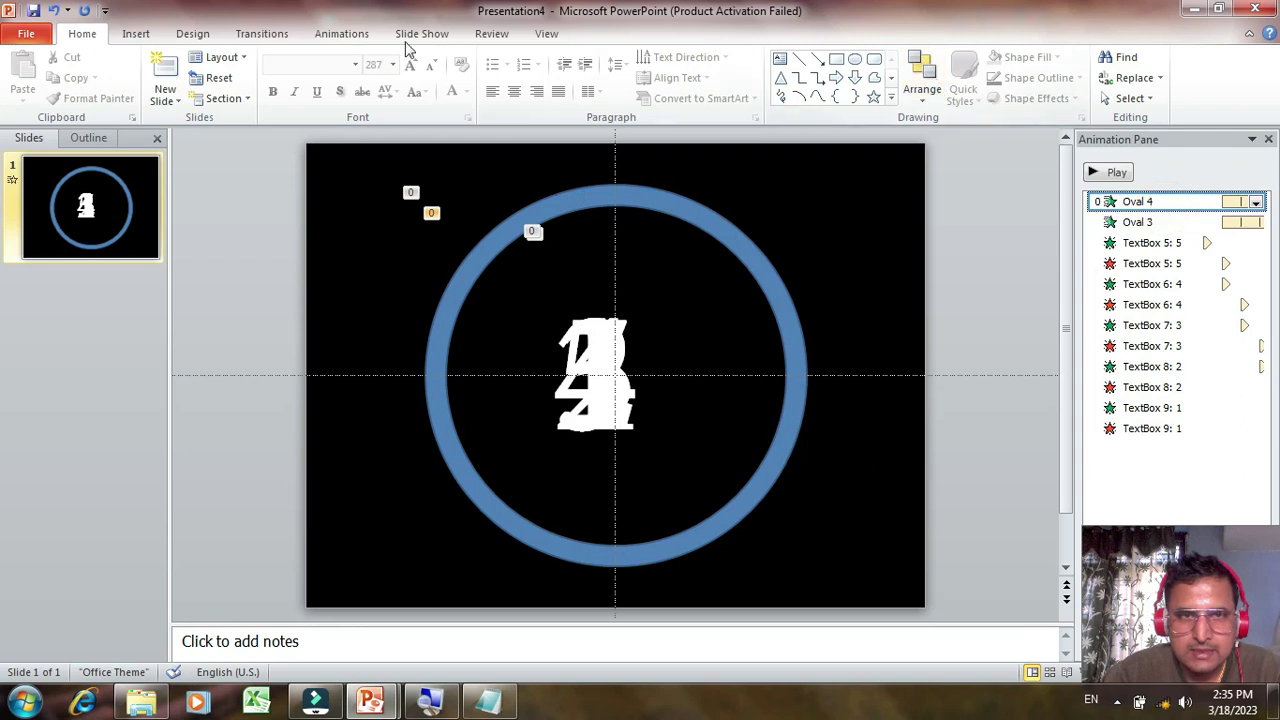
- Set Oval 4's animation delay to 00.00, keeping its duration at 01.00
{"action": "left_click", "coordinate": [360, 38]}
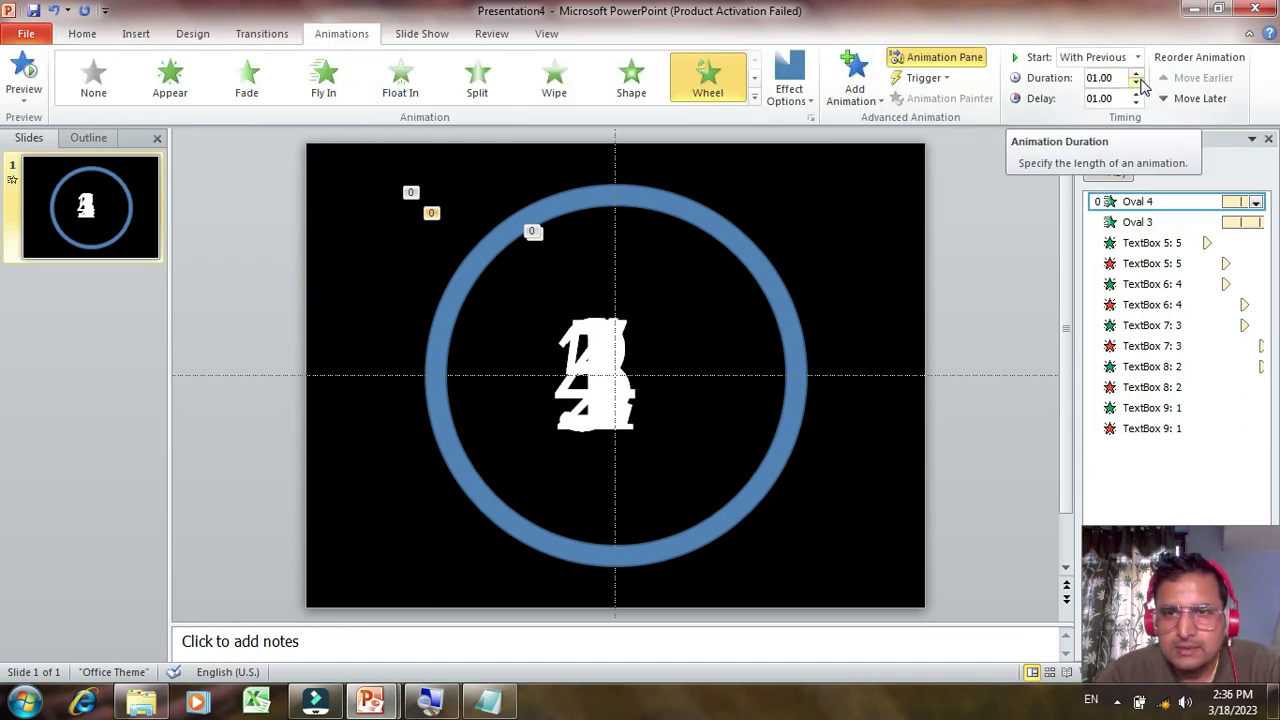
{"action": "left_click", "coordinate": [1137, 83]}
{"action": "left_click", "coordinate": [1137, 83]}
{"action": "left_click", "coordinate": [1139, 84]}
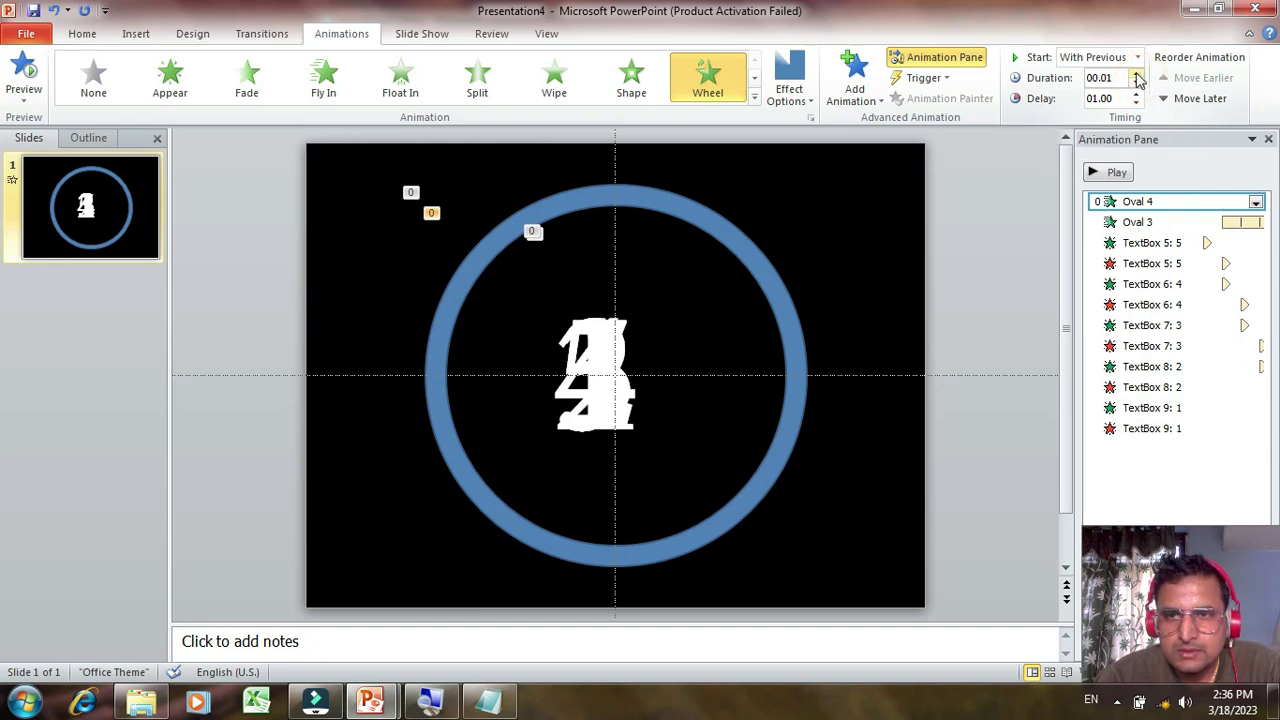
{"action": "left_click", "coordinate": [1136, 73]}
{"action": "left_click", "coordinate": [1136, 73]}
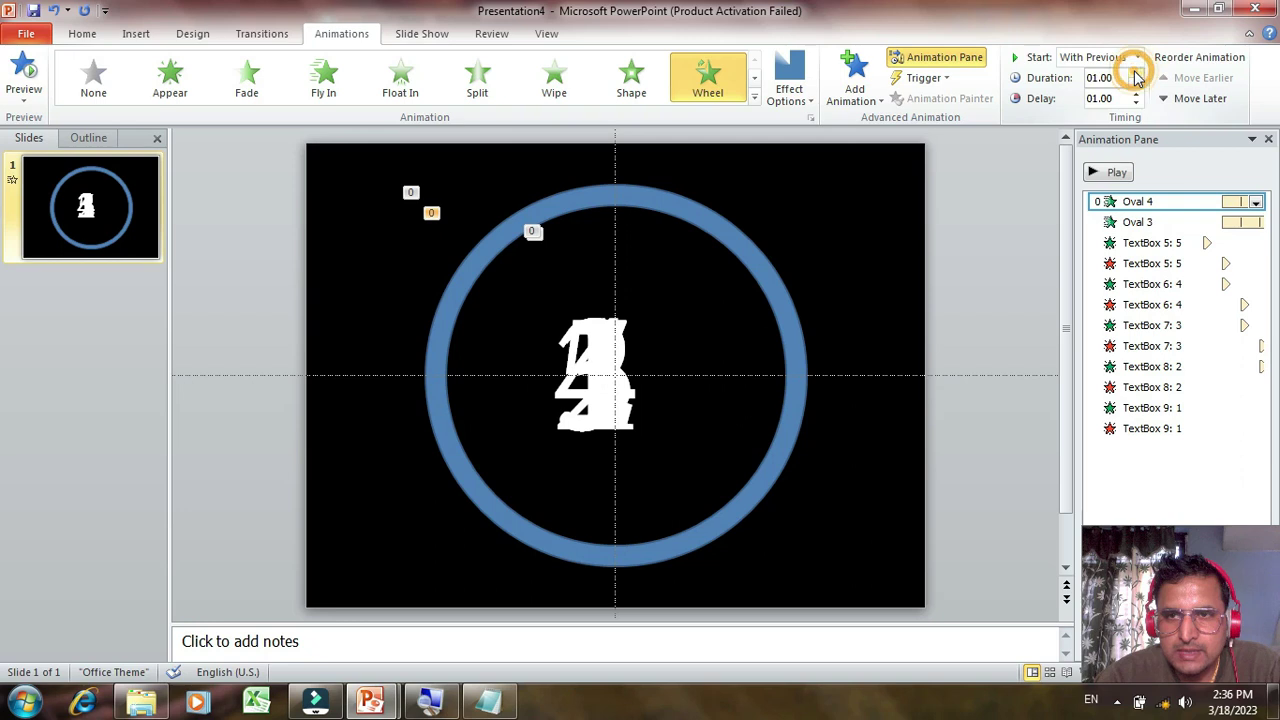
{"action": "left_click", "coordinate": [1136, 103]}
{"action": "left_click", "coordinate": [1136, 103]}
{"action": "left_click", "coordinate": [1136, 103]}
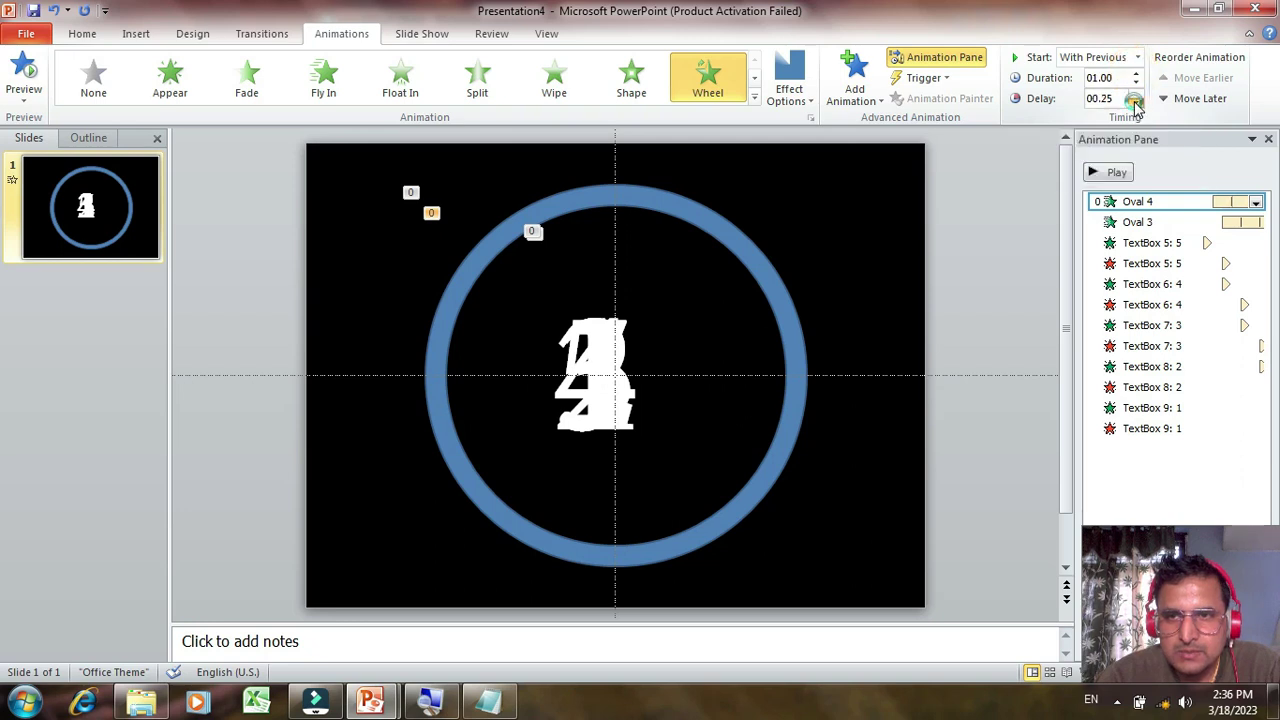
- Set Oval 3's animation delay to 00.00 and preview the slide's animations
{"action": "left_click", "coordinate": [1175, 221]}
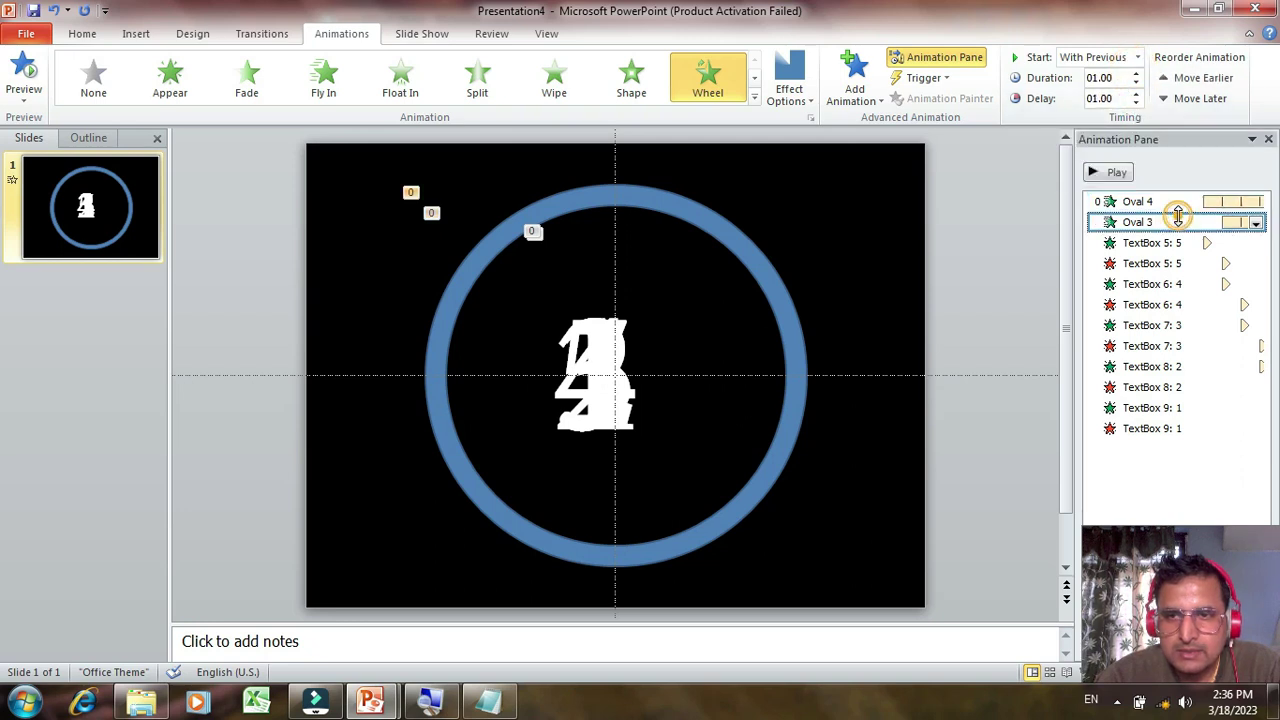
{"action": "left_click", "coordinate": [1136, 103]}
{"action": "left_click", "coordinate": [1136, 103]}
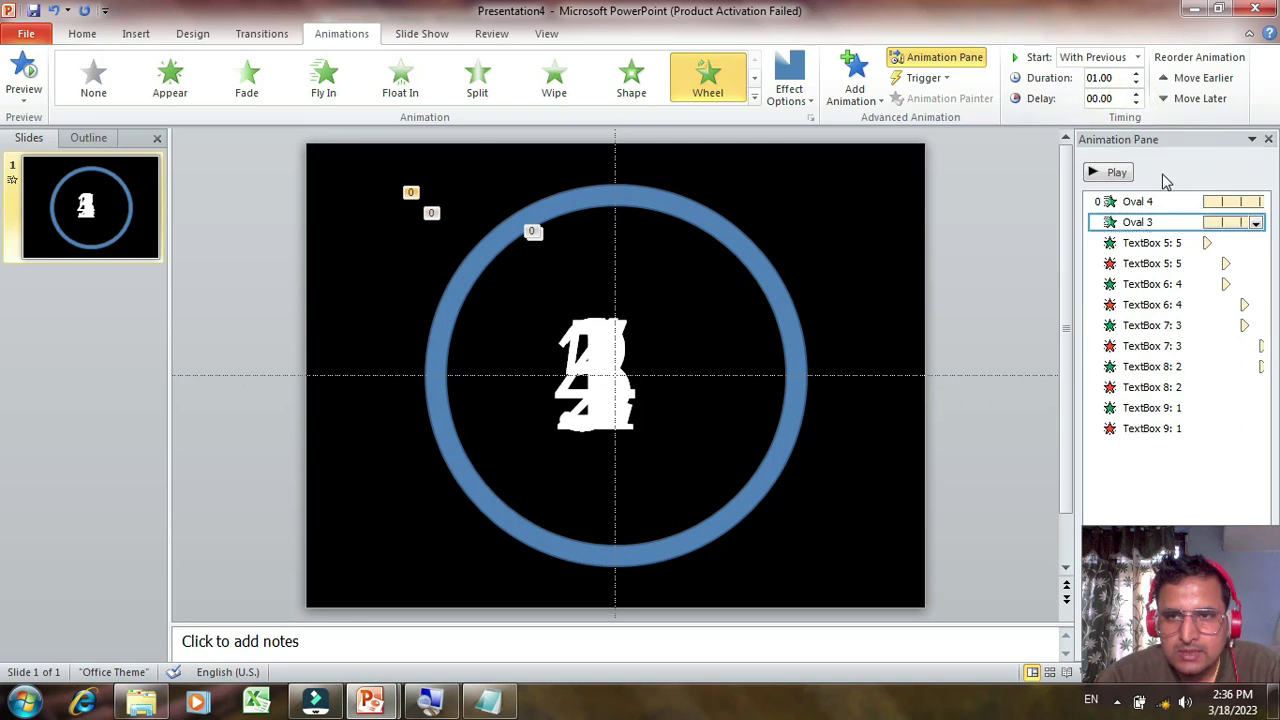
{"action": "left_click", "coordinate": [1116, 173]}
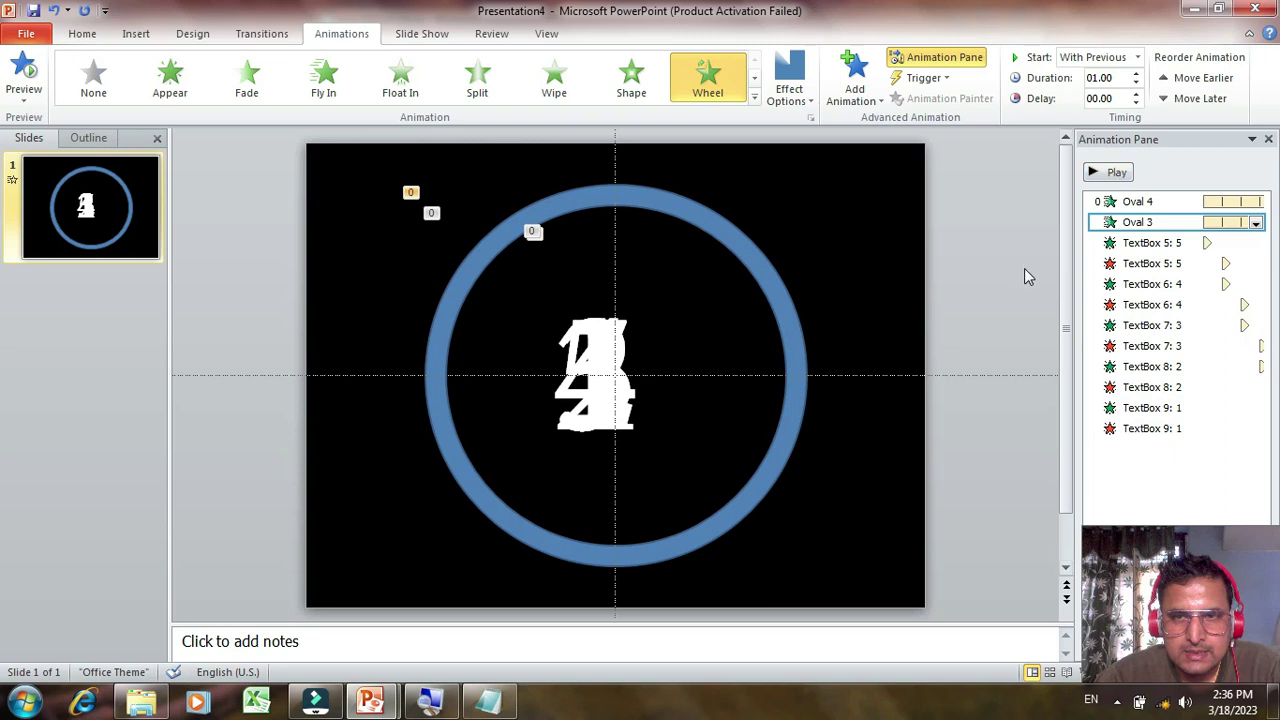
{"action": "left_click", "coordinate": [994, 271]}
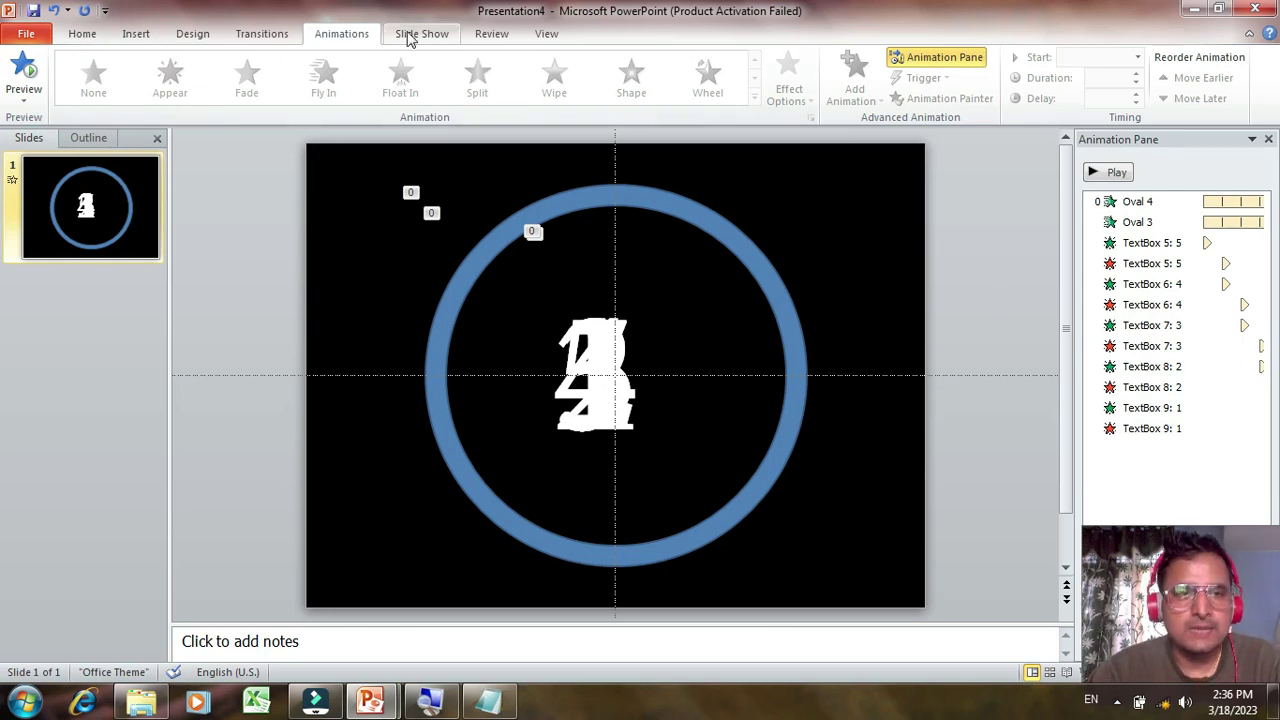
{"action": "left_click", "coordinate": [408, 36]}
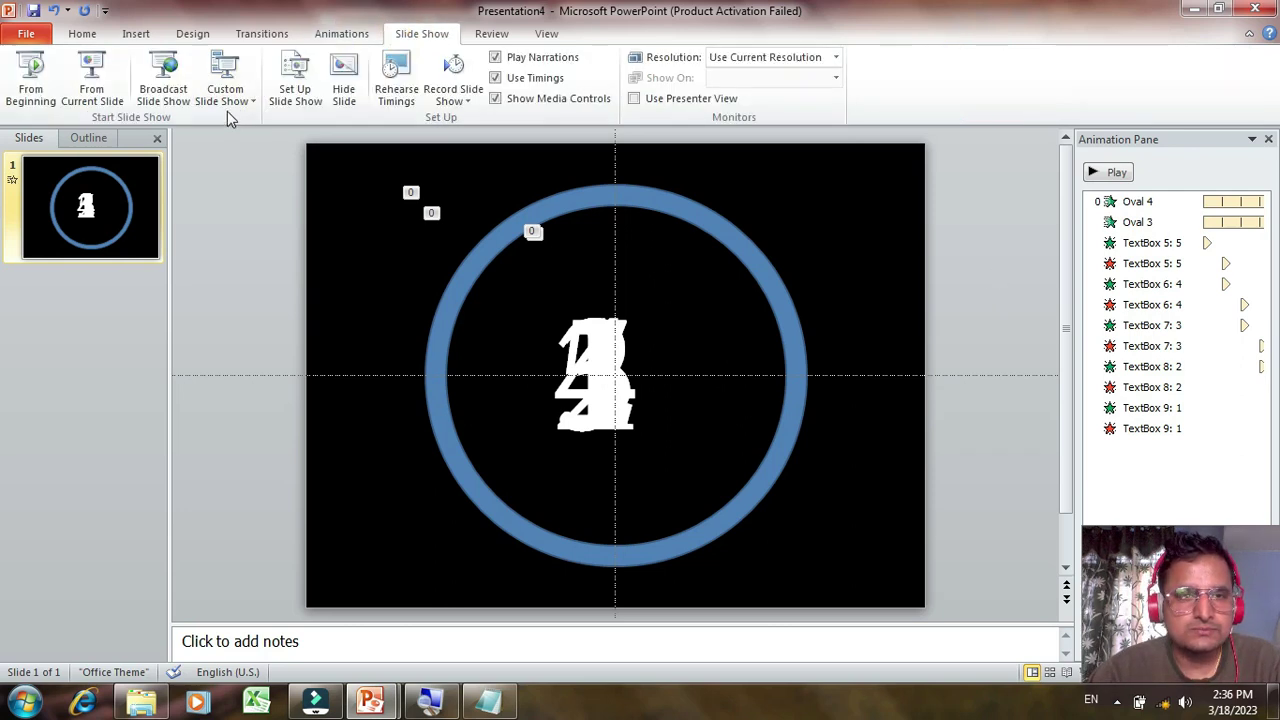
- Run the slide show from the beginning, exit with Esc, then restart it with F5
{"action": "left_click", "coordinate": [31, 80]}
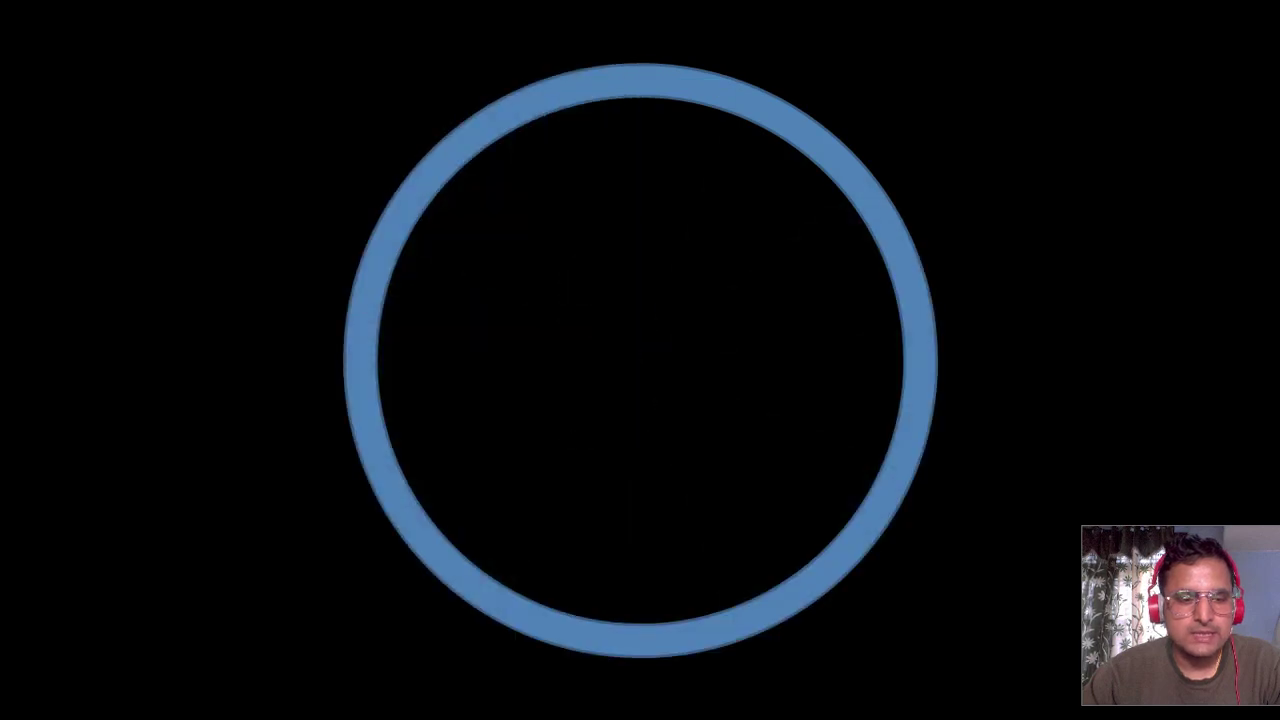
{"action": "key", "text": "Escape"}
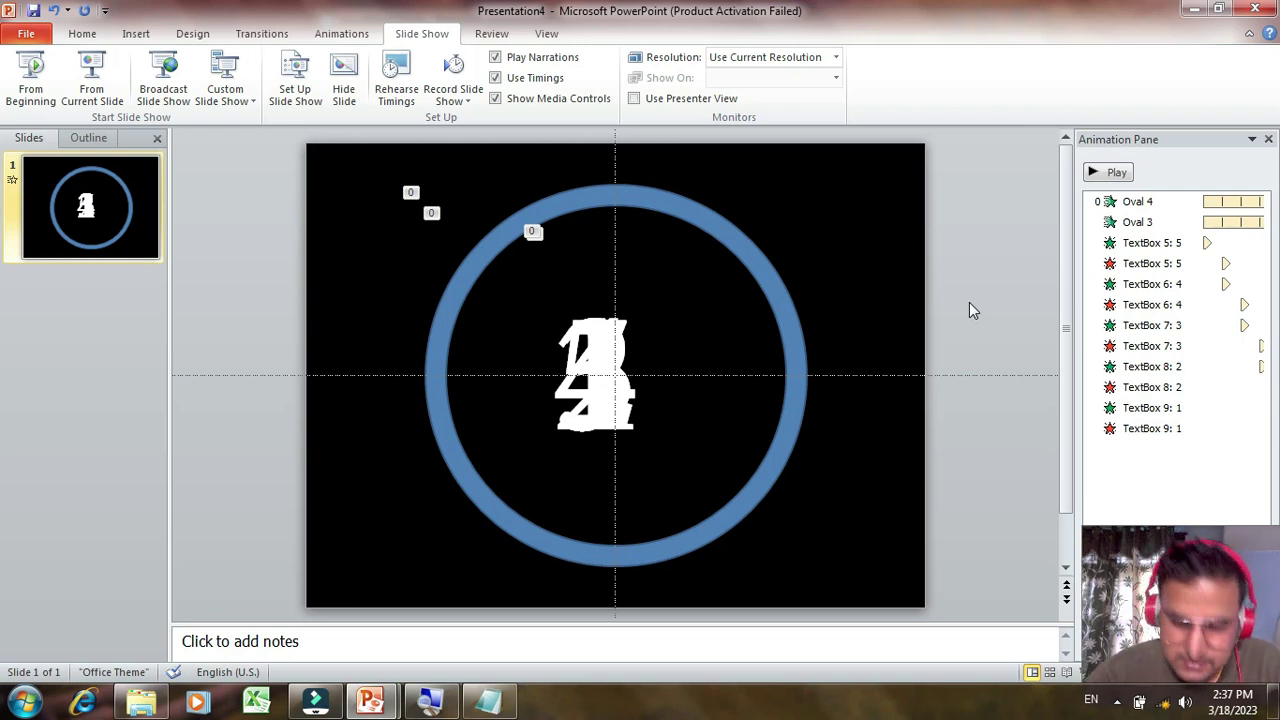
{"action": "key", "text": "F5"}
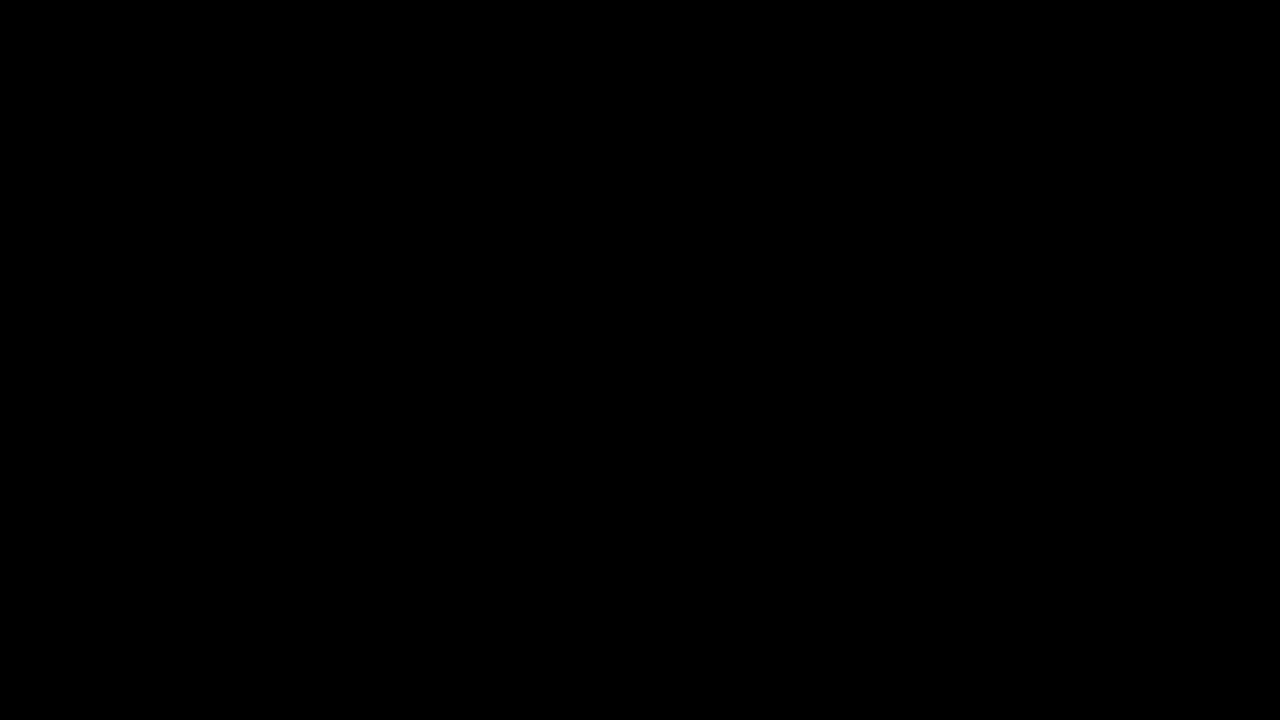